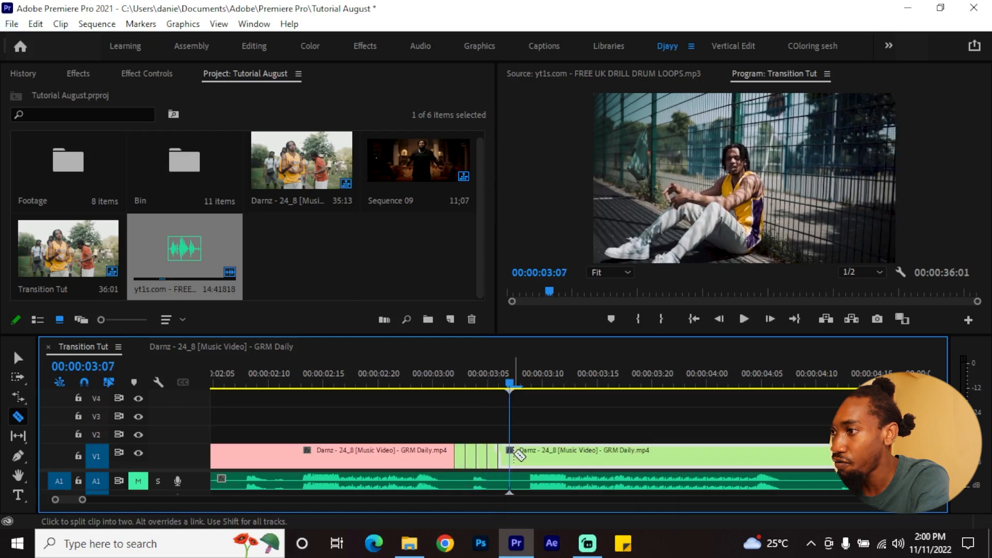
Split the incoming green Darnz clip on V1 at every frame from 00:00:03:07 through 00:00:03:10
click(510, 453)
key(Right)
click(521, 453)
key(Right)
click(537, 455)
key(Right)
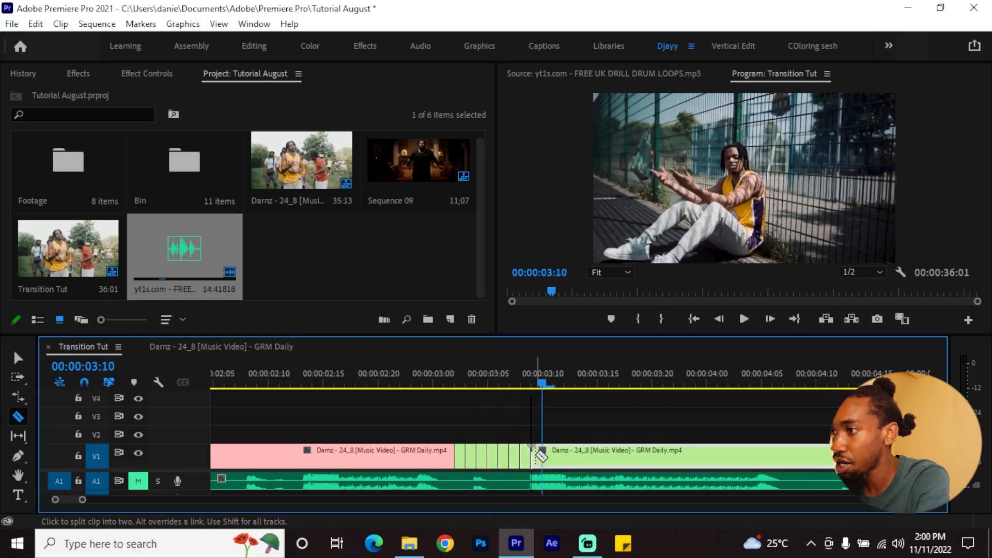
click(543, 453)
Split the outgoing pink Darnz clip on V1 at every frame from 00:00:03:01 back to 00:00:02:19
click(454, 386)
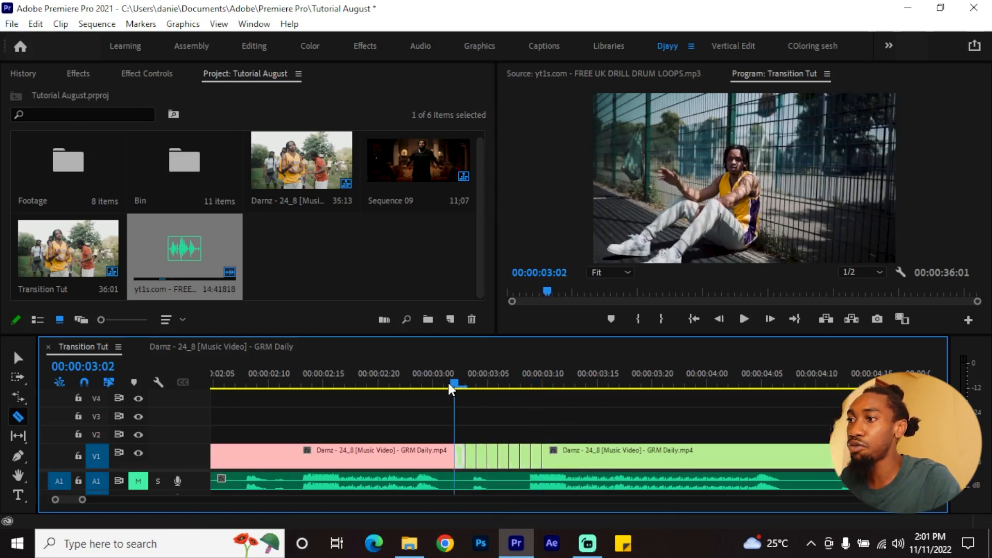
key(Left)
key(Left)
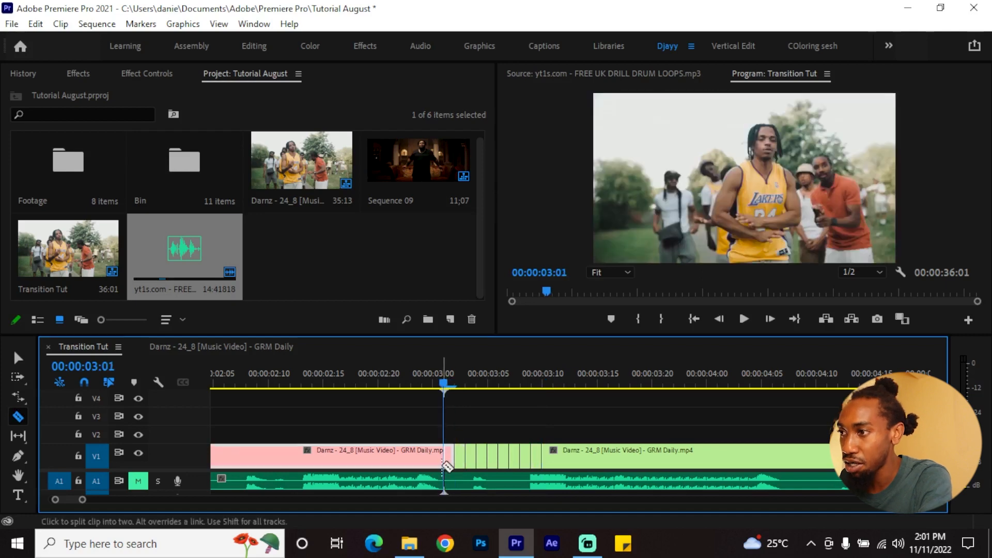
click(432, 454)
key(Left)
click(422, 453)
key(Left)
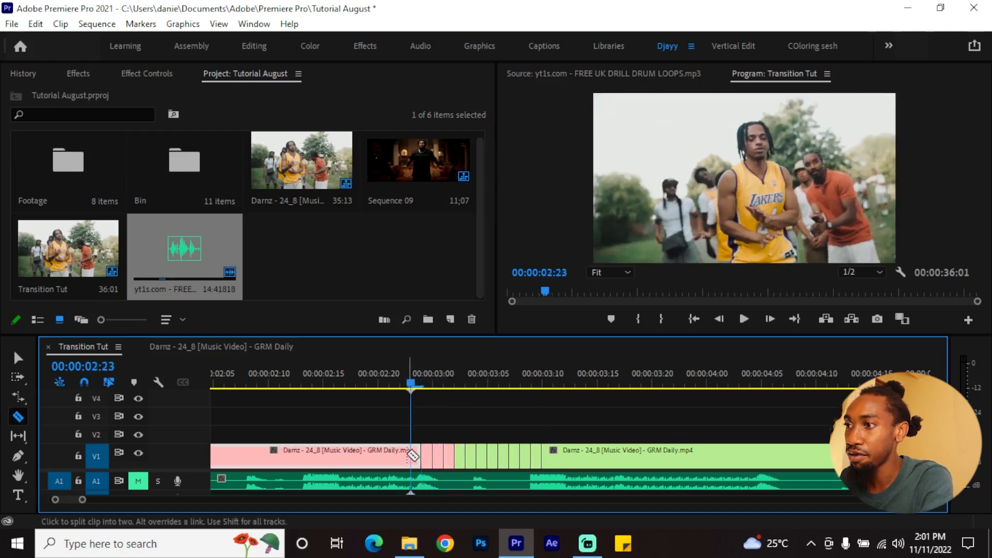
click(411, 453)
key(Left)
key(Left)
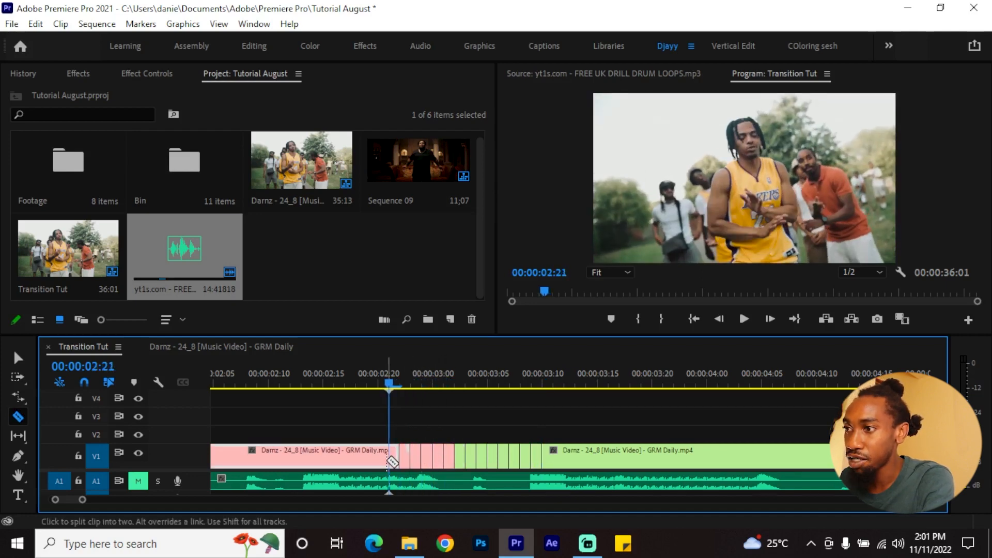
click(389, 453)
key(Left)
click(379, 453)
key(Left)
click(372, 454)
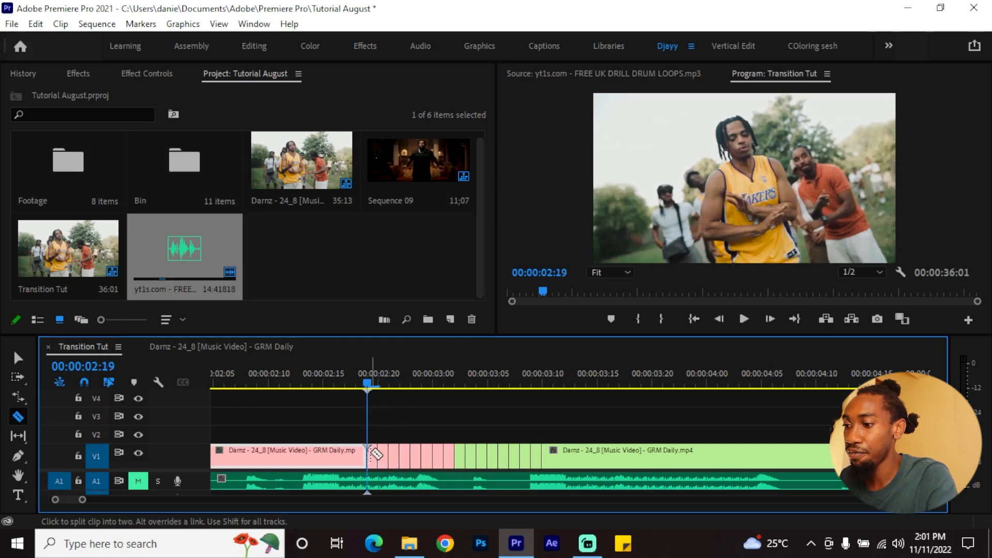
Delete every second one-frame piece around the cut, starting with the one at 00:00:02:19
key(v)
click(373, 453)
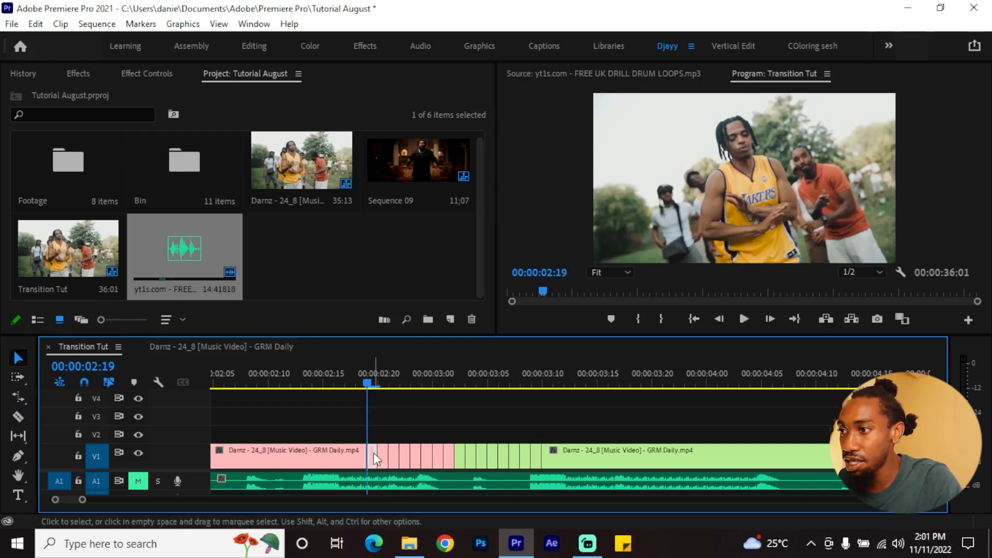
shift+click(393, 453)
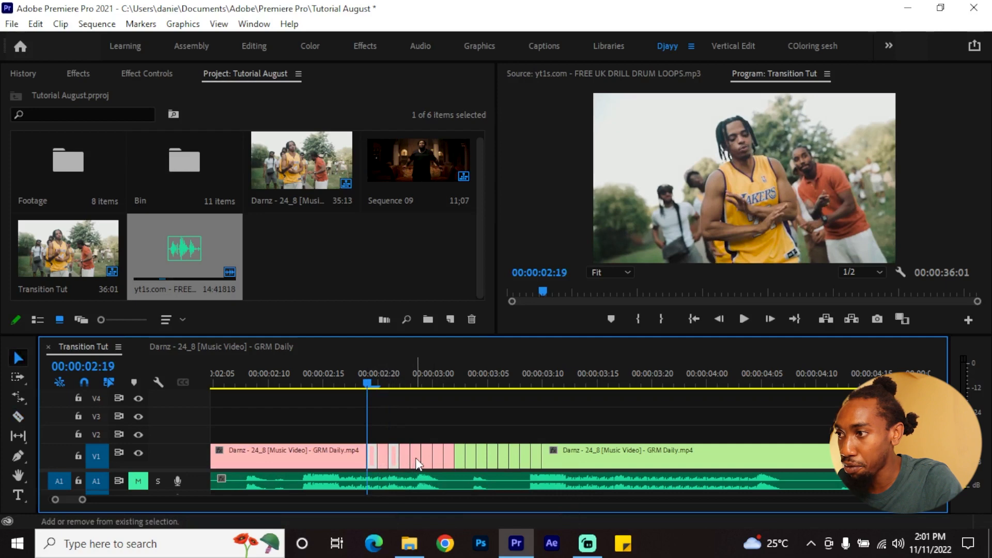
shift+click(415, 457)
shift+click(436, 457)
shift+click(461, 457)
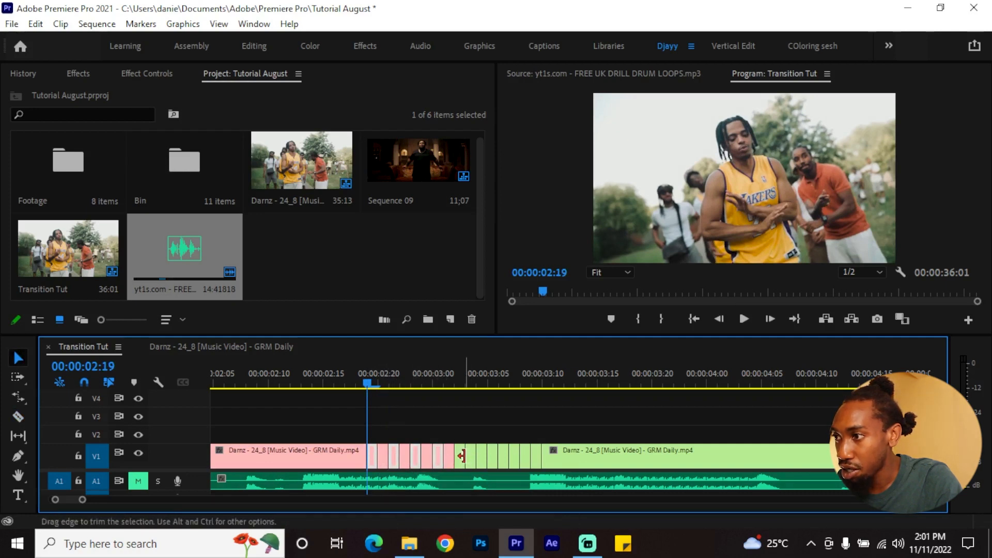
shift+click(481, 457)
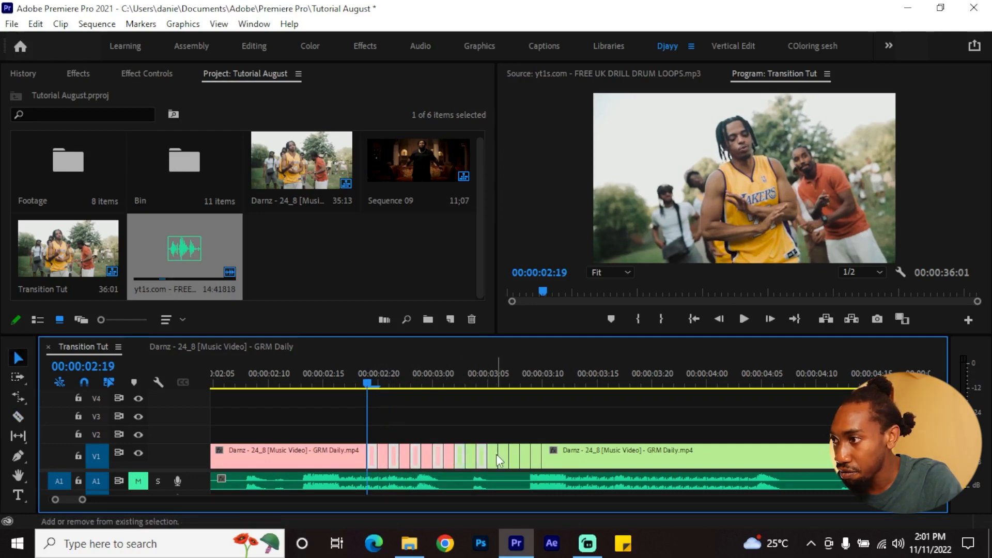
shift+click(505, 458)
shift+click(525, 458)
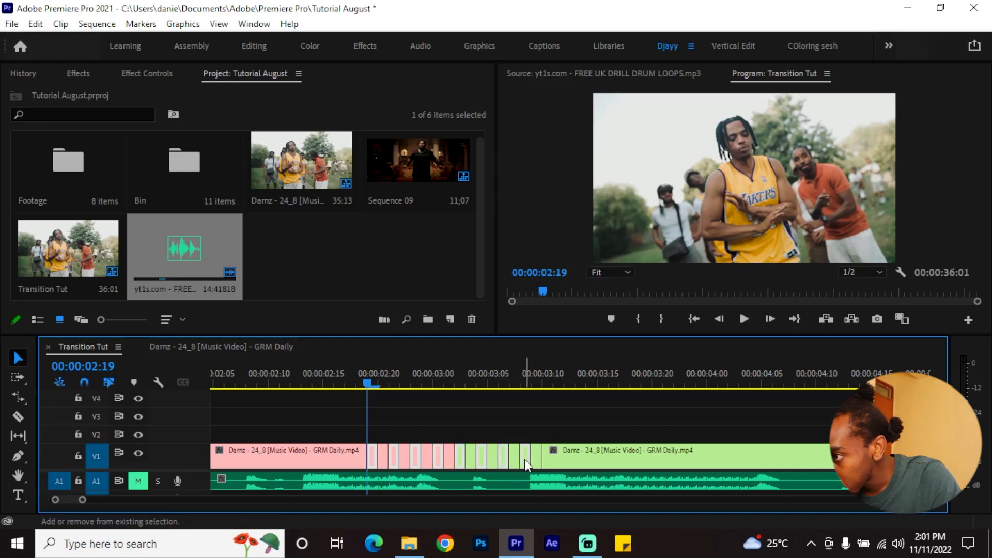
key(Delete)
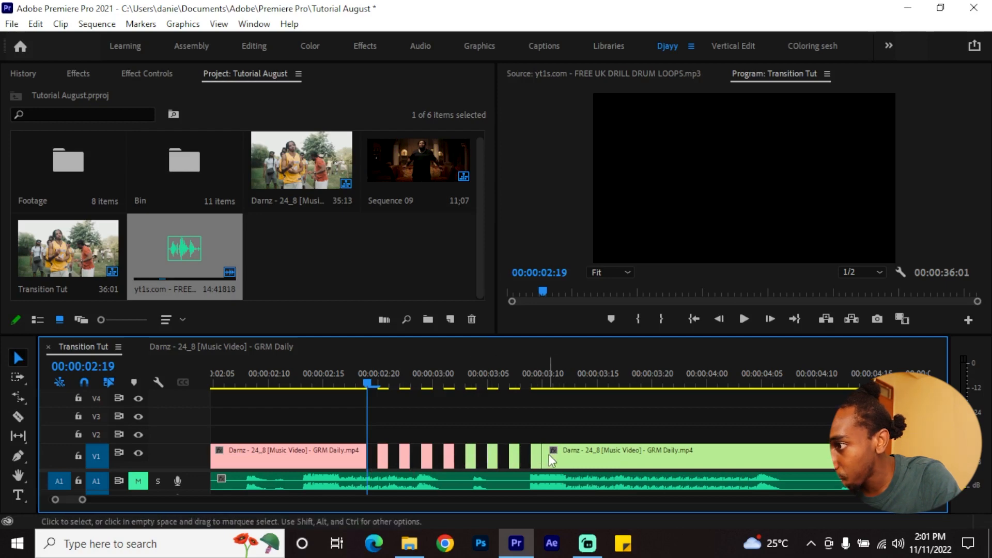
Split the green clip at 00:00:03:11 and delete the one-frame piece starting at 00:00:03:10
scroll(543, 413, up, 2)
click(537, 384)
key(Right)
key(c)
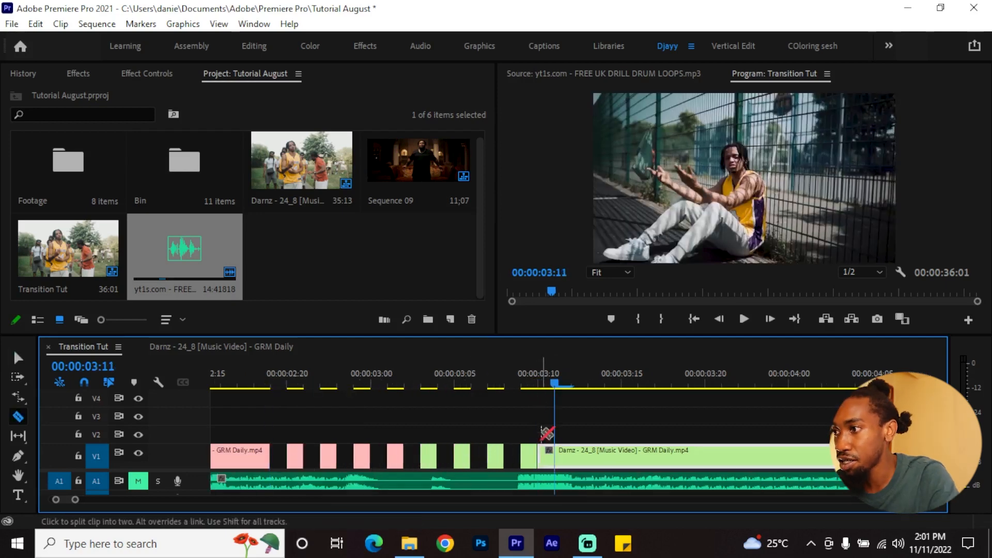
click(555, 455)
key(b)
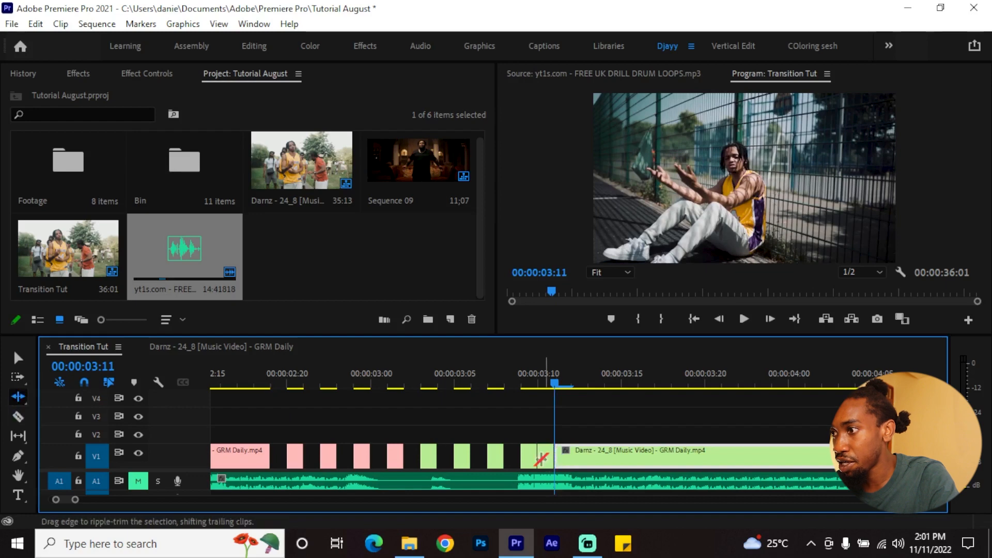
key(v)
click(547, 454)
key(Delete)
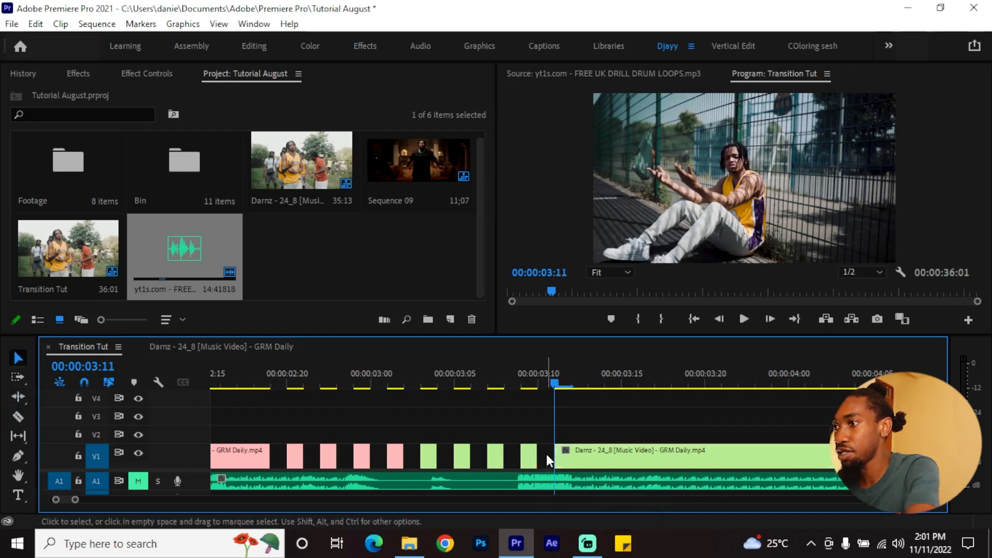
Unmute audio track A1 and play the sequence from its beginning to review the flicker transition
scroll(538, 448, down, 2)
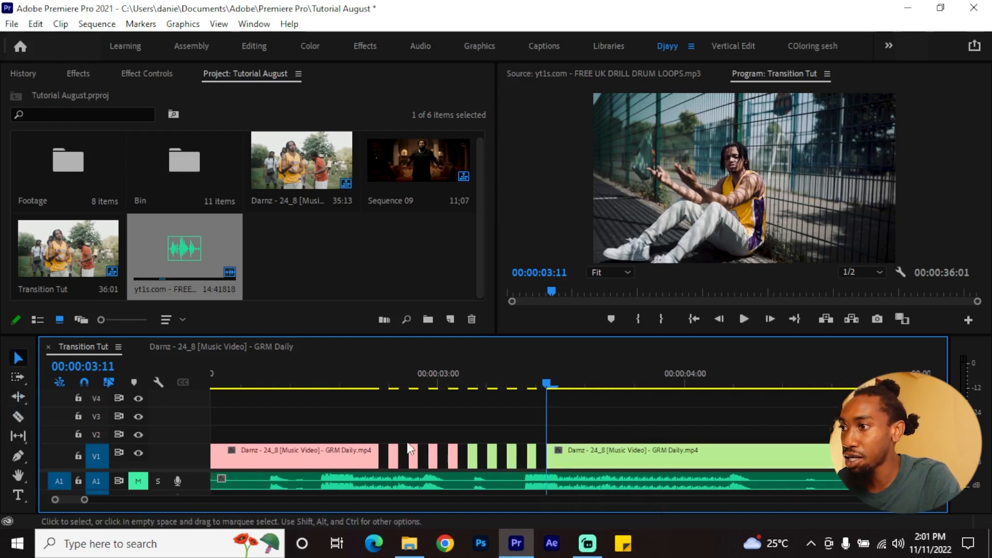
scroll(516, 447, down, 1)
click(138, 480)
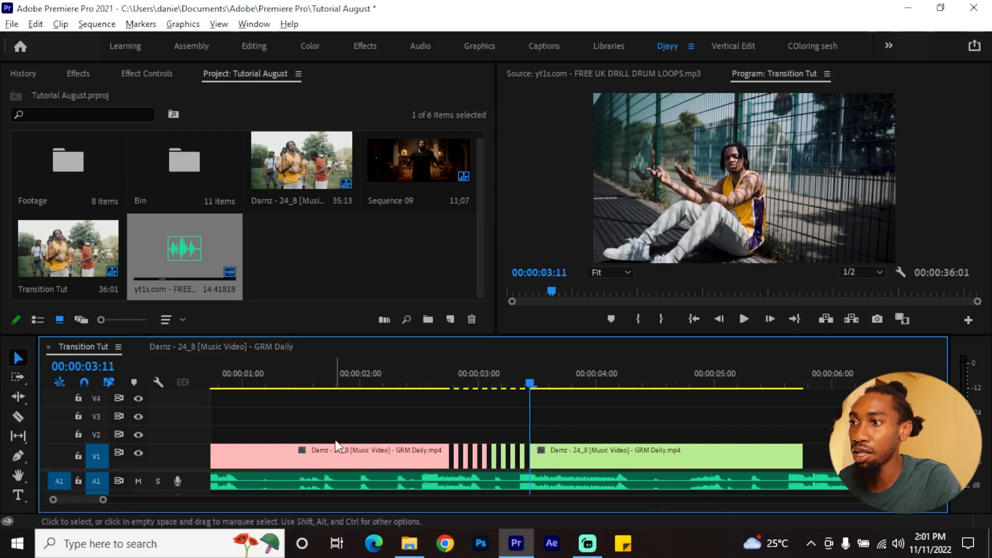
scroll(346, 442, down, 3)
scroll(354, 441, down, 1)
key(Home)
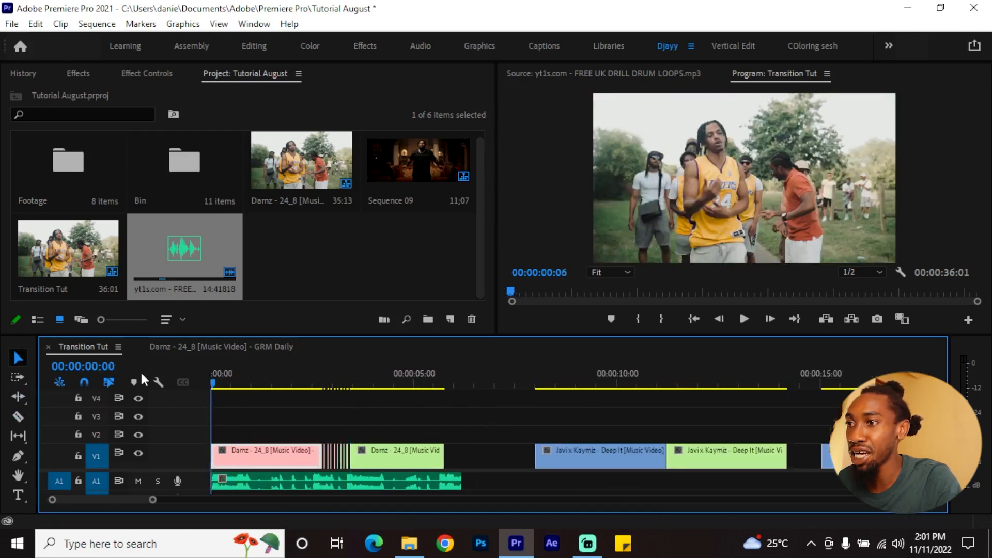
scroll(389, 421, down, 1)
key(space)
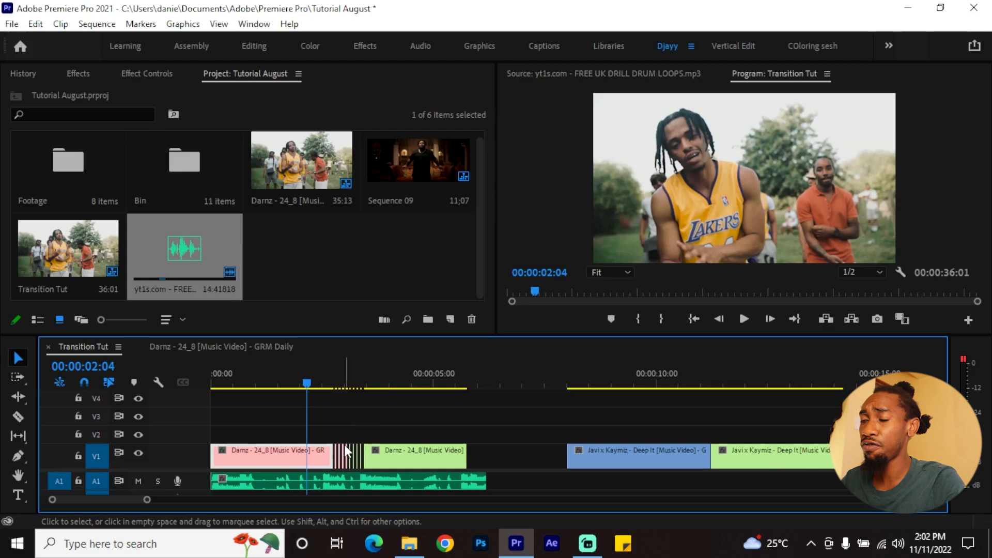
scroll(345, 444, up, 1)
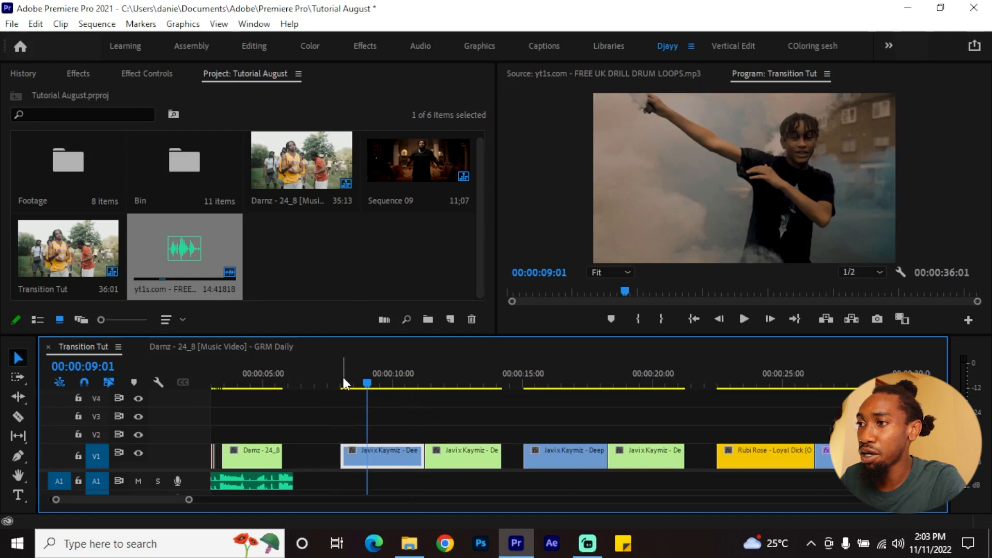
Export the first frame of the green Javi x Kaymiz clip at 00:00:11:06 as a PNG still
click(388, 381)
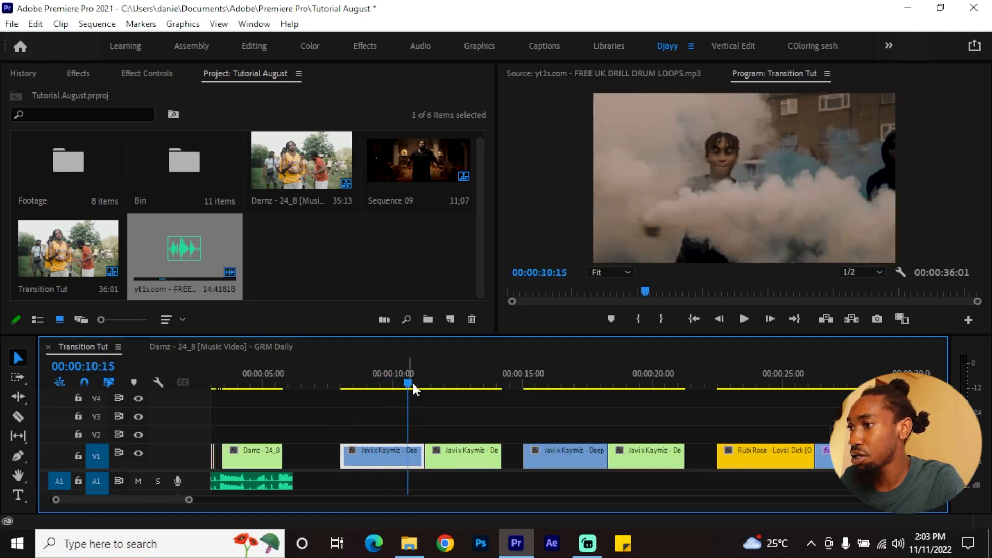
key(=)
drag(394, 383, 416, 448)
key(=)
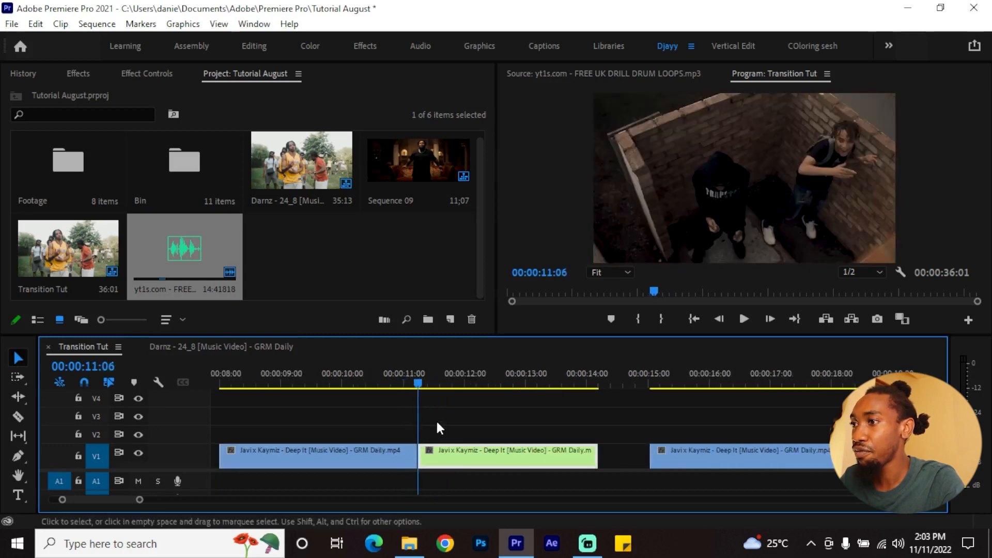
drag(423, 377, 420, 377)
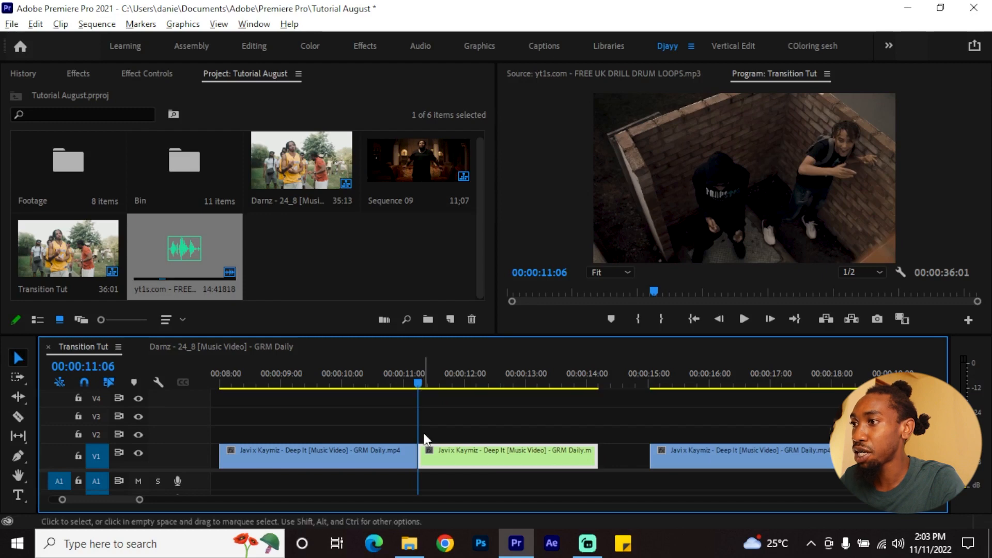
key(minus)
key(minus)
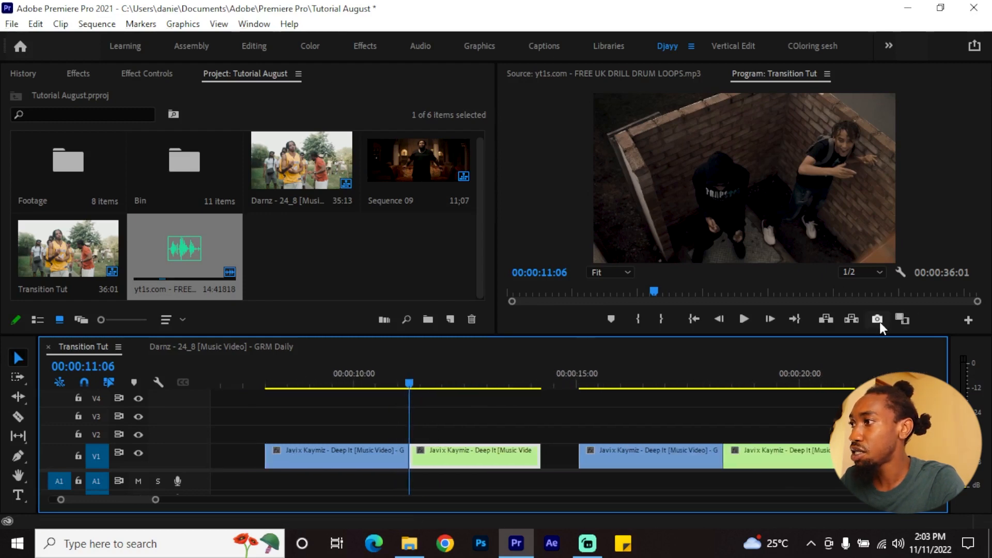
click(877, 319)
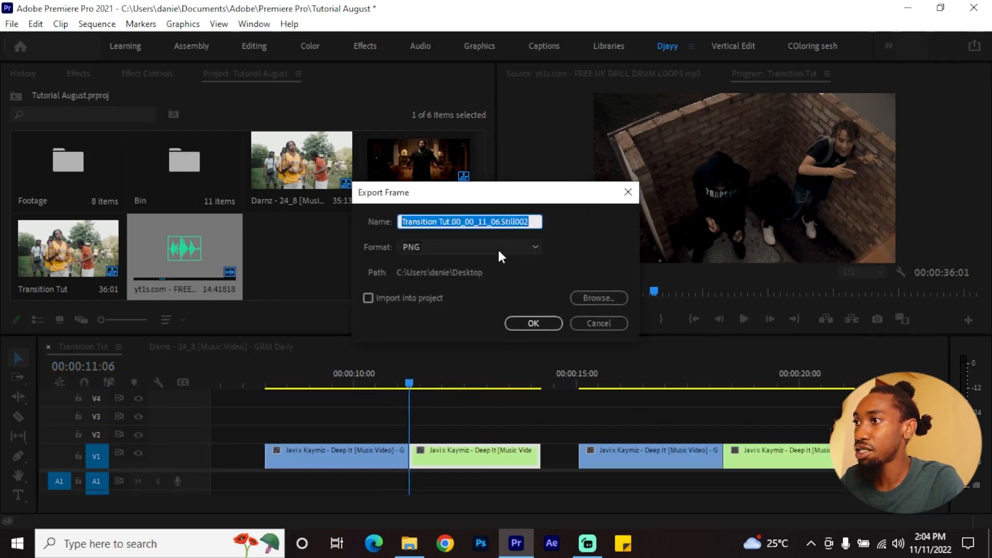
click(522, 323)
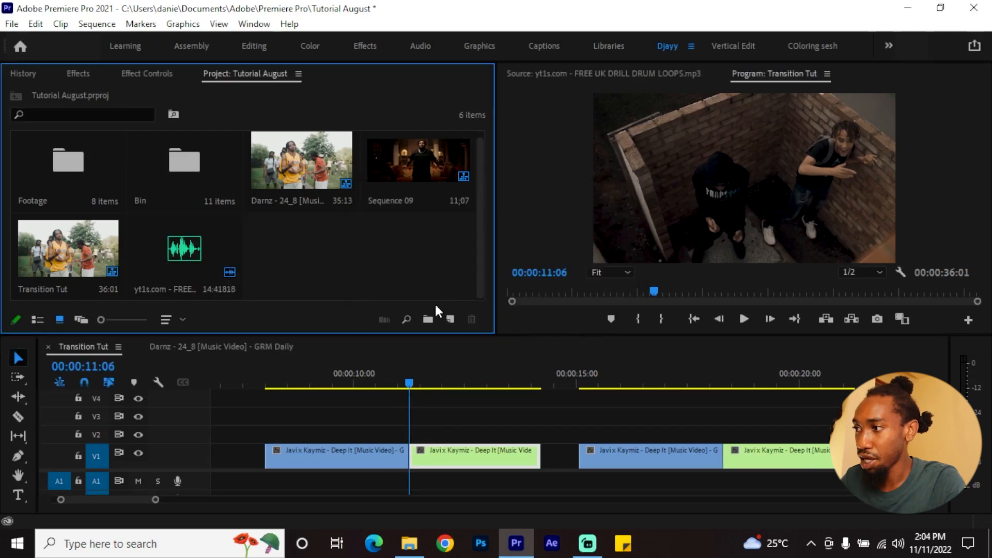
Place the exported still from File Explorer on V2, ending at the 00:00:11:06 cut, and trim its start to 00:00:10:21
click(409, 543)
drag(361, 186, 374, 433)
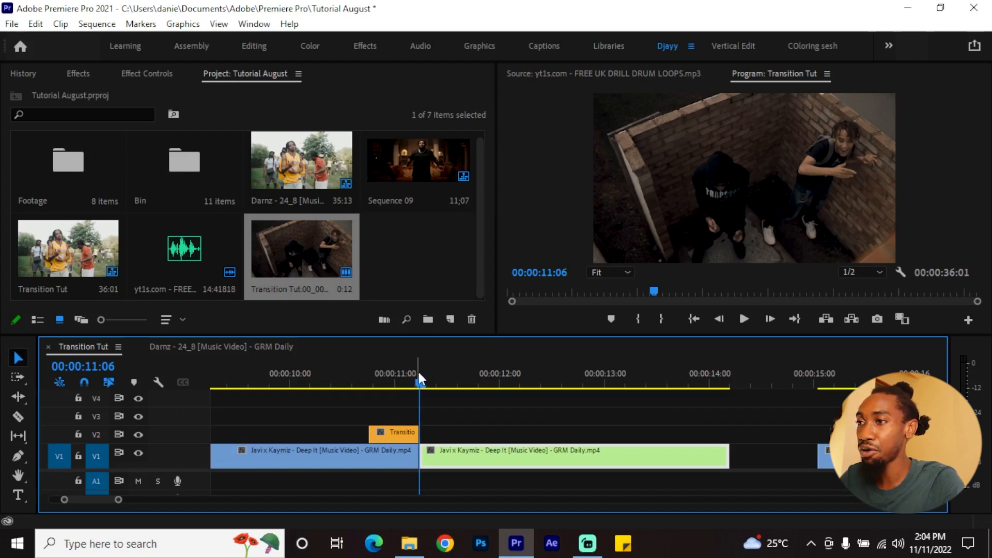
key(shift+Left)
key(shift+Left)
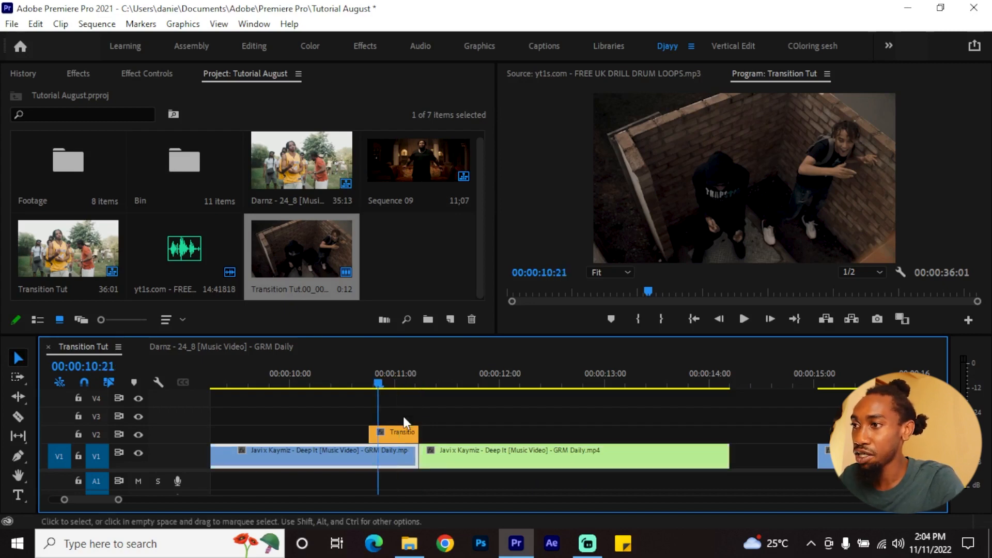
drag(363, 432, 379, 432)
Turn off Uniform Scale for the still and add a Scale Width keyframe of 100 at its end
click(389, 382)
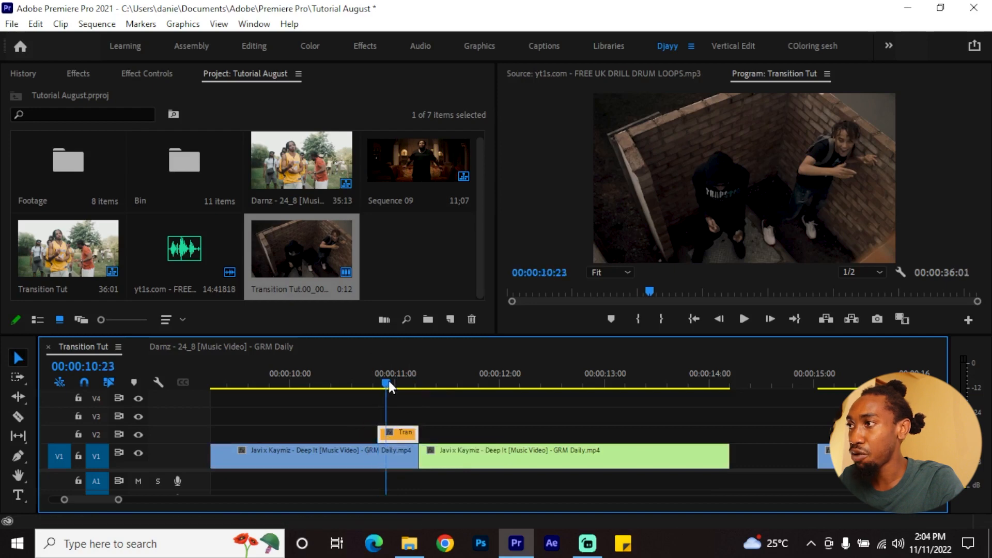
key(shift+7)
key(shift+5)
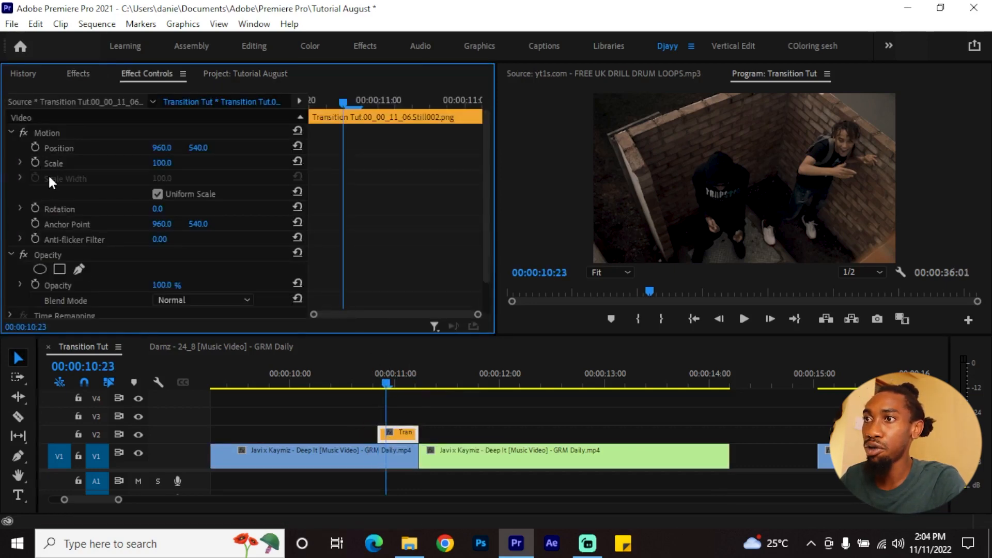
click(157, 194)
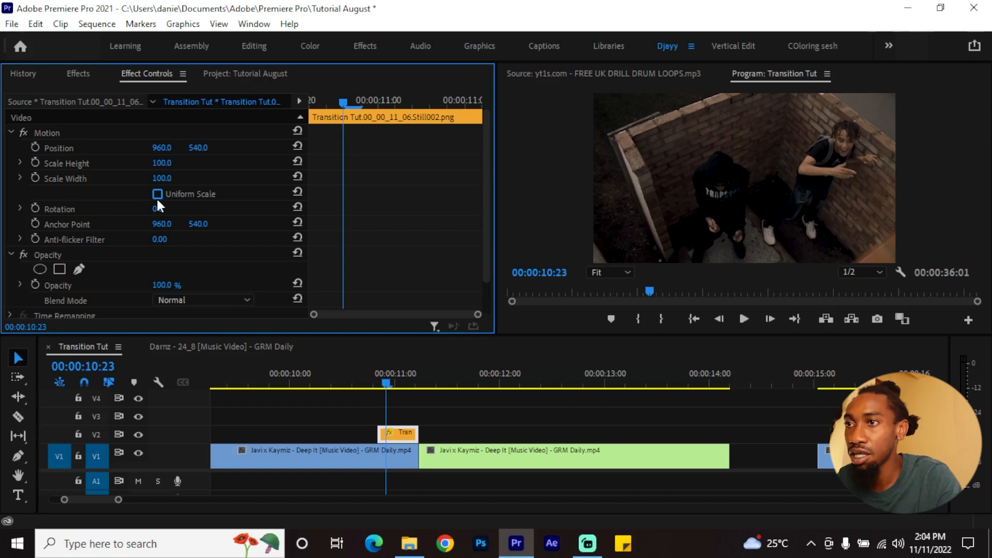
click(36, 177)
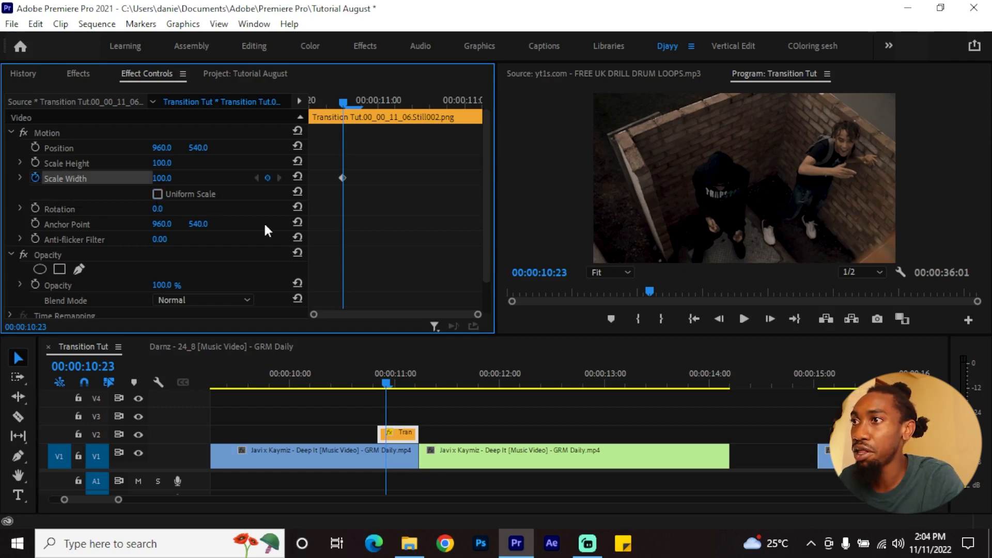
drag(344, 176, 532, 178)
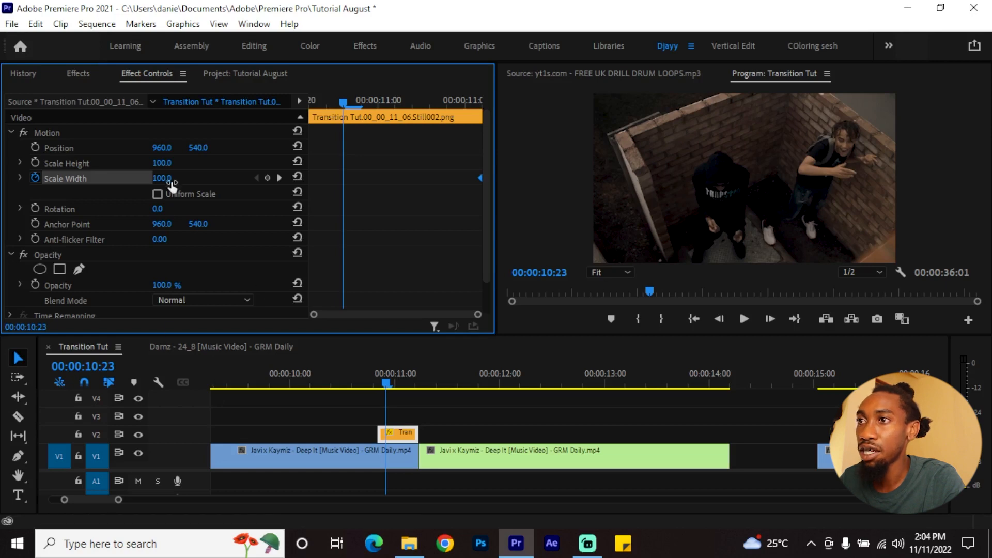
Add a Scale Width keyframe of 0 at the start of the still
drag(162, 177, 109, 178)
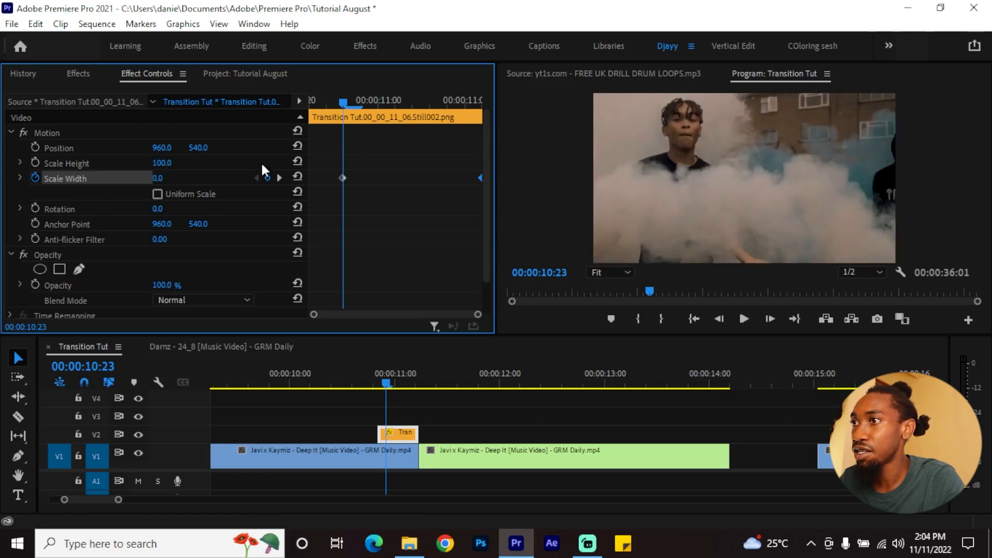
drag(343, 177, 243, 181)
scroll(425, 434, down, 2)
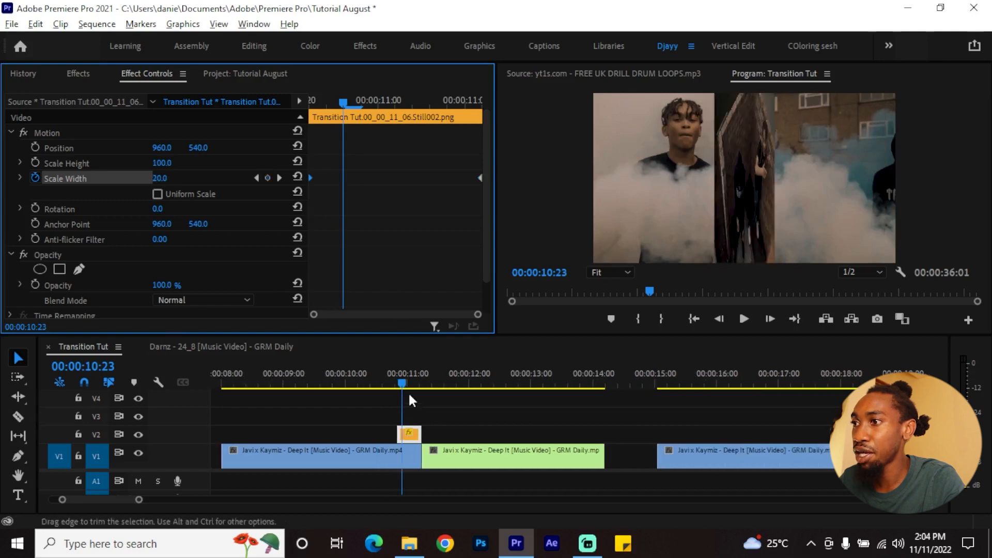
Play back the still-frame stretch transition across the 00:00:11:06 cut
drag(356, 376, 331, 379)
key(space)
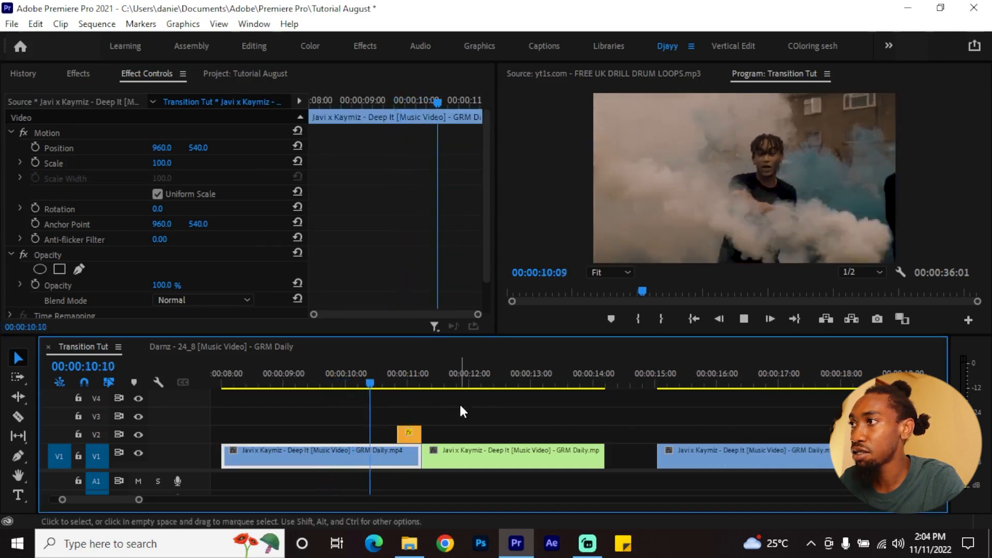
drag(439, 383, 367, 383)
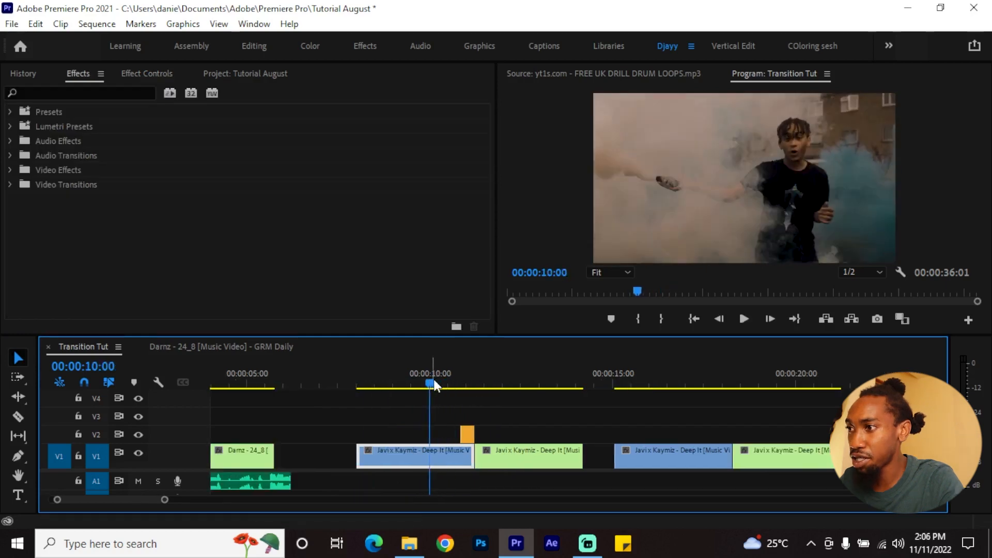
key(space)
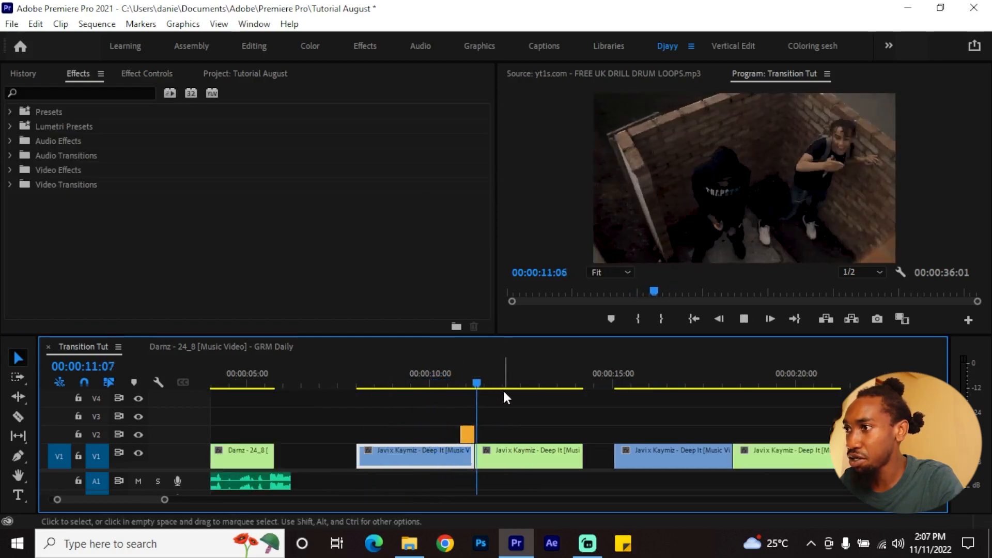
key(space)
drag(479, 382, 477, 378)
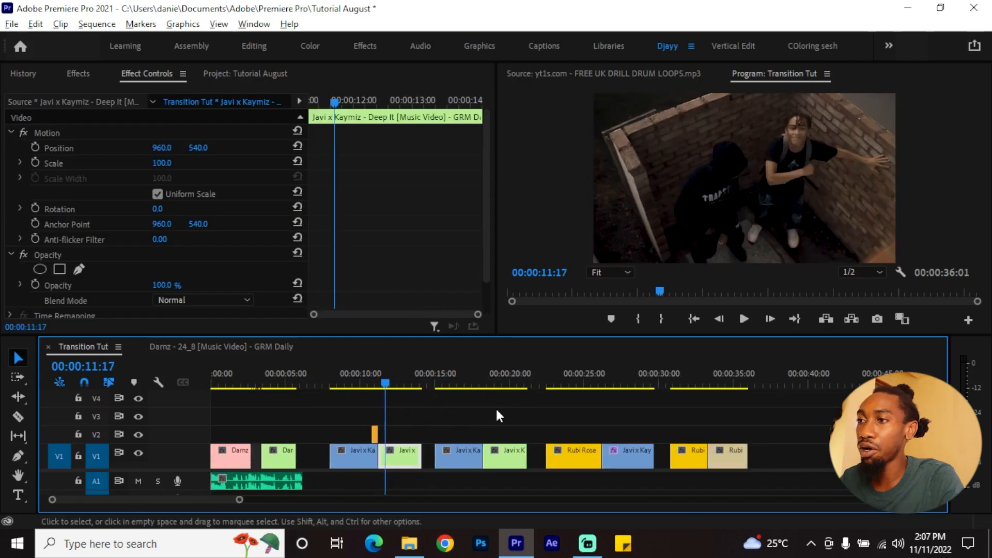
Create an adjustment layer at 1920 x 1080, 25.00 fps, with square pixels for the second Javi x Kaymiz pair's cut
scroll(495, 407, down, 1)
scroll(411, 426, up, 2)
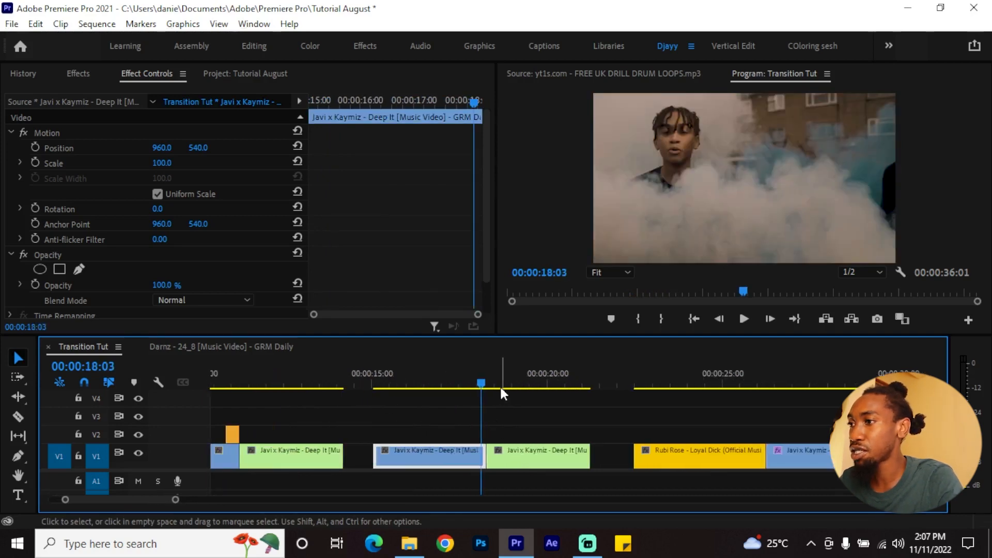
mouse_move(486, 373)
mouse_down()
mouse_move(492, 379)
mouse_move(476, 379)
mouse_up()
scroll(504, 410, up, 1)
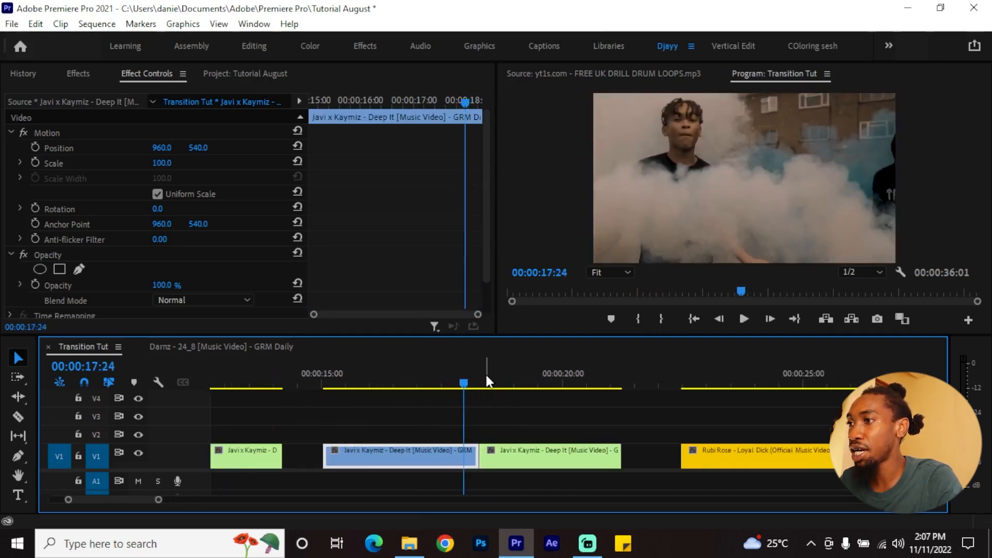
key(shift+7)
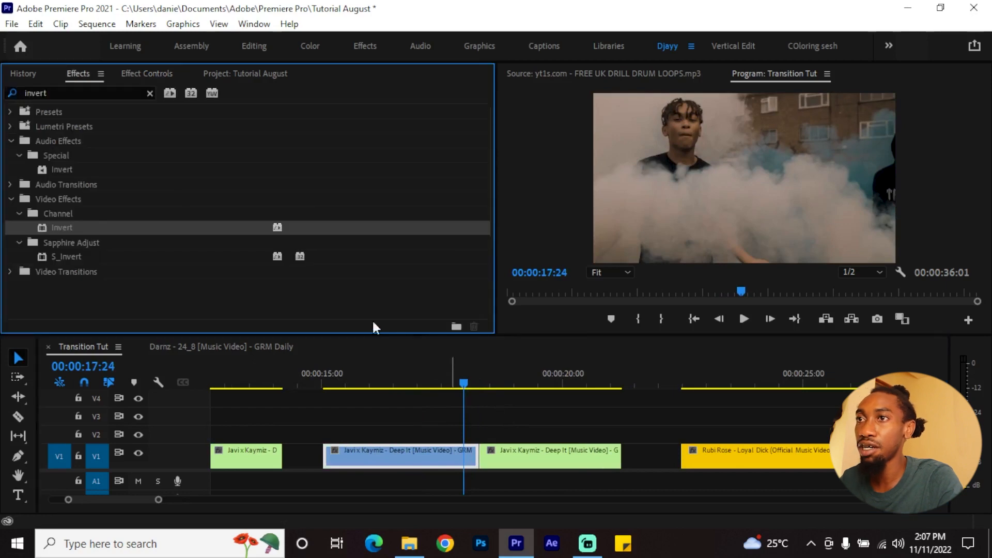
click(225, 75)
click(441, 256)
click(451, 320)
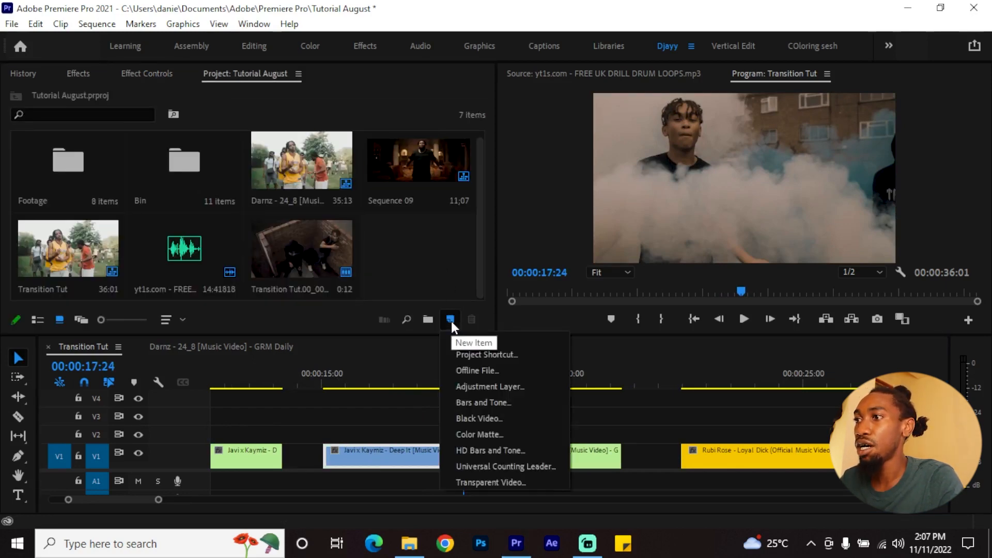
click(487, 386)
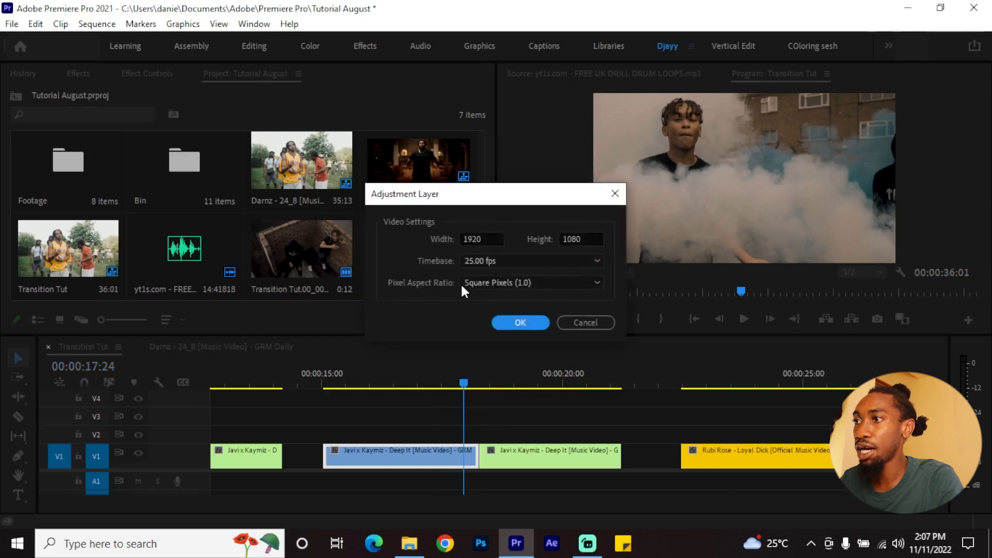
click(520, 322)
Place the adjustment layer on V2 over the 00:00:18:07 cut and extend its end to 00:00:18:17, ten frames past the cut
drag(418, 251, 473, 434)
click(250, 346)
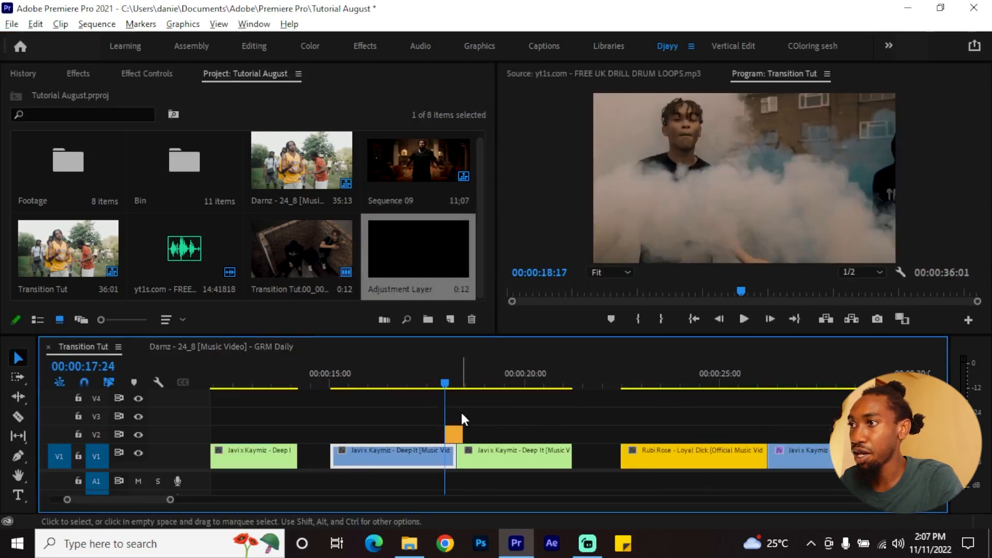
alt+scroll(462, 414, up, 3)
click(451, 378)
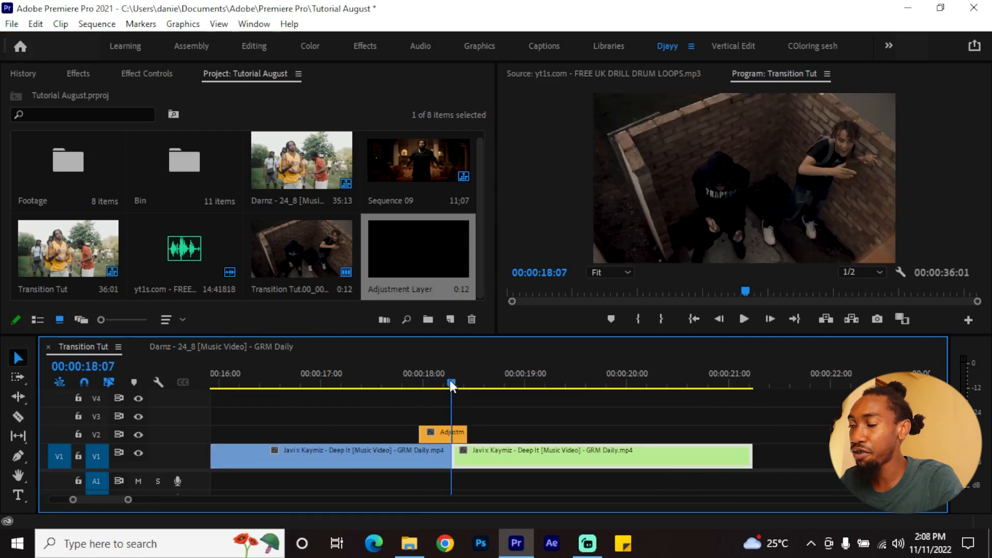
alt+scroll(477, 411, up, 1)
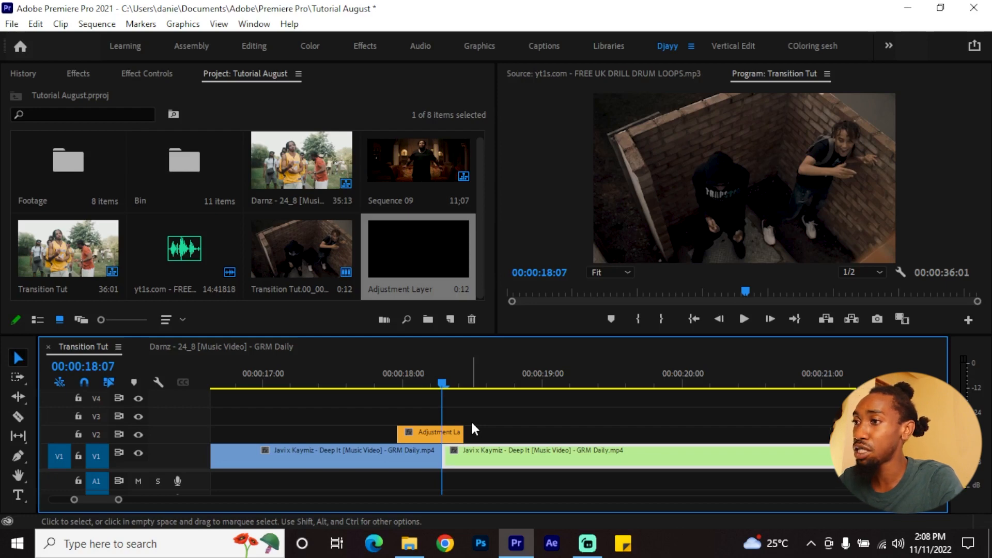
key(shift+Right)
key(shift+Right)
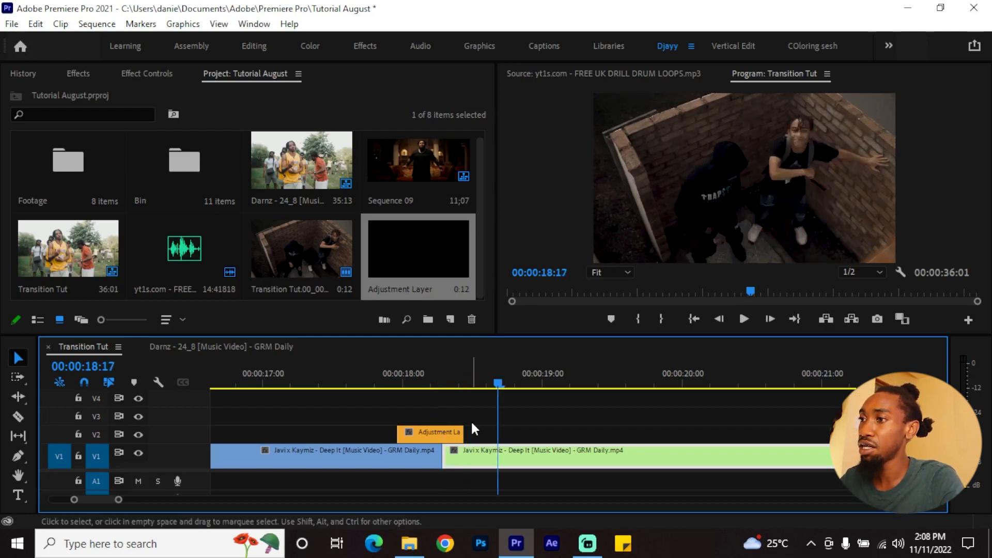
drag(463, 432, 498, 429)
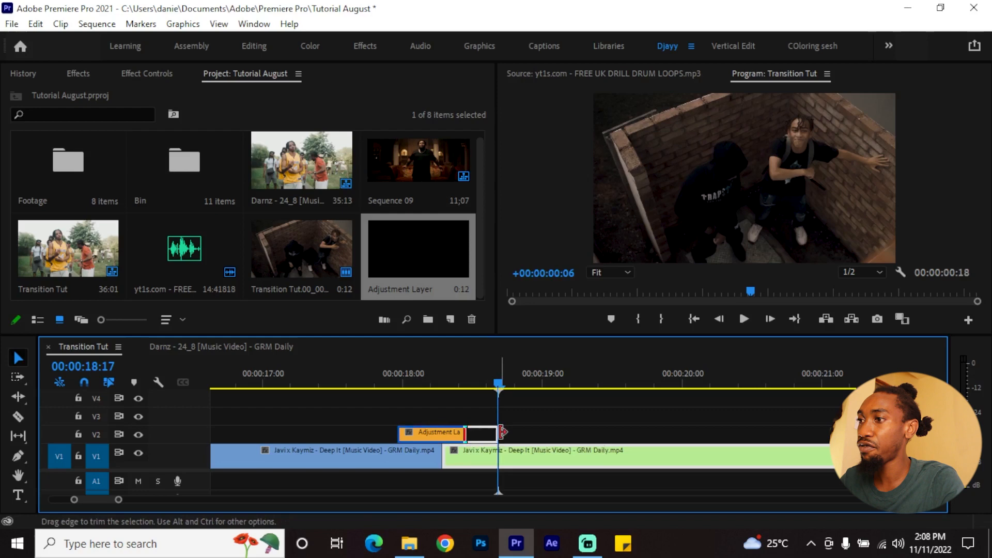
Extend the adjustment layer's start back to 00:00:17:22, ten frames before the cut
click(441, 384)
key(shift+Left)
key(shift+Left)
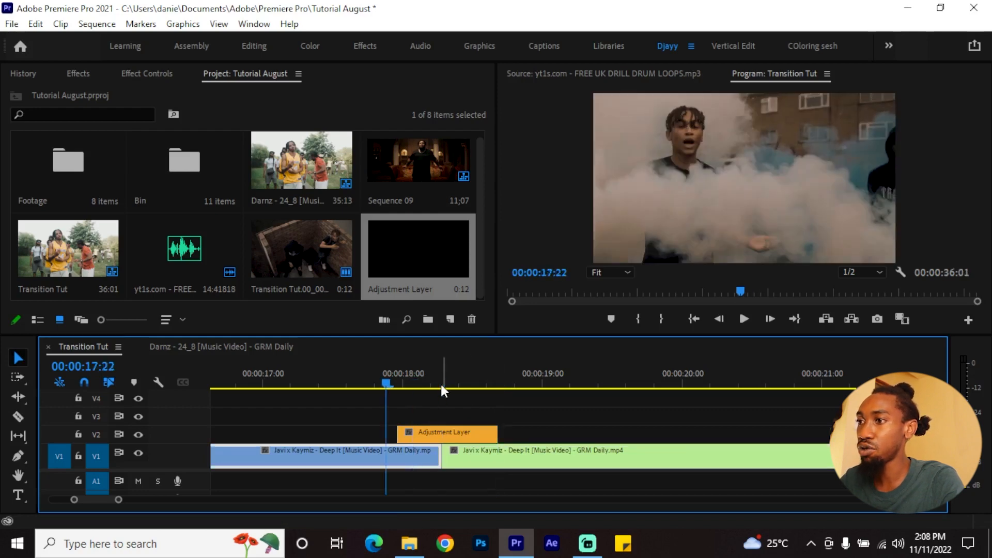
drag(403, 432, 388, 432)
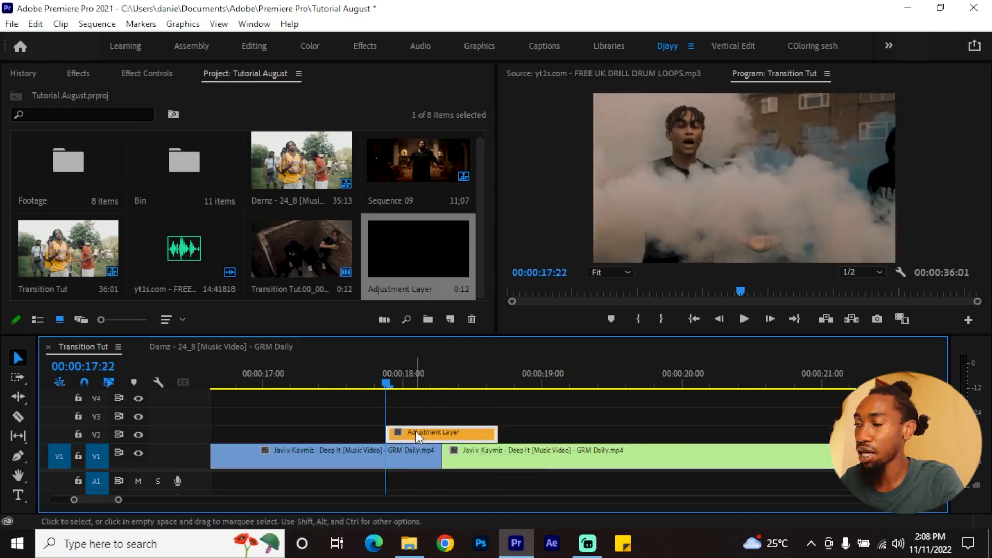
Search the effects for lumetri
key(minus)
key(minus)
key(shift+7)
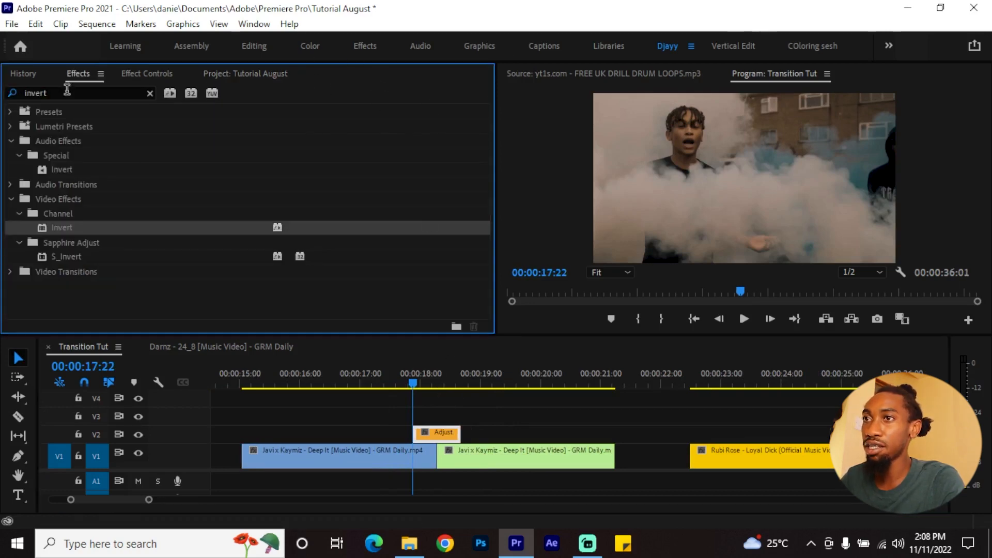
drag(64, 92, 3, 98)
text(lumetri)
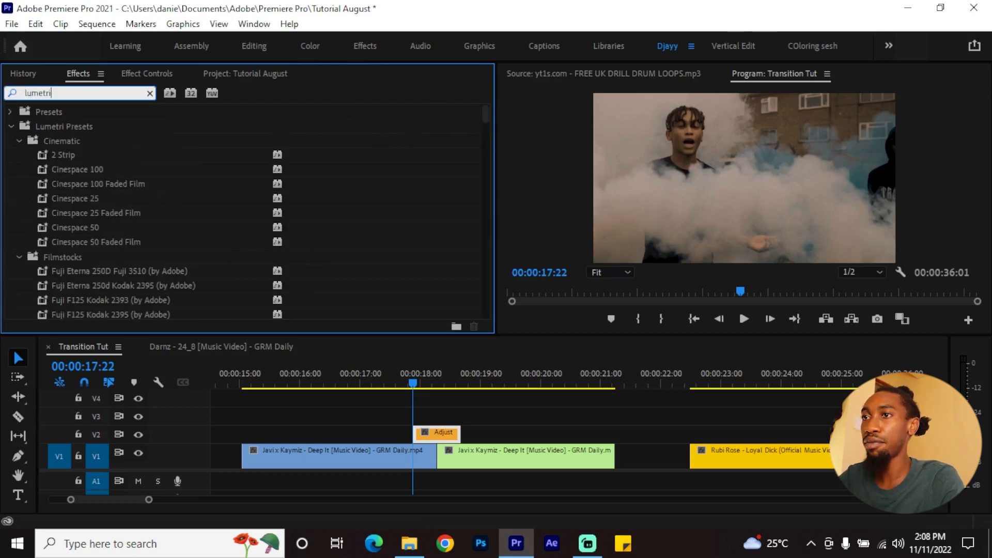
In the Color workspace, set the adjustment layer's Lumetri Exposure to 4.1 and Whites to 100
click(312, 46)
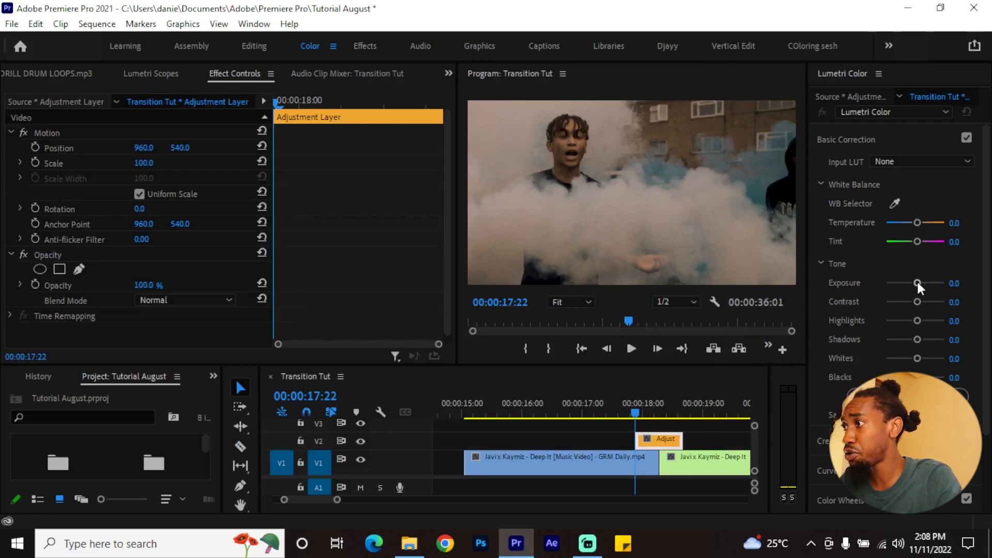
drag(917, 282, 938, 283)
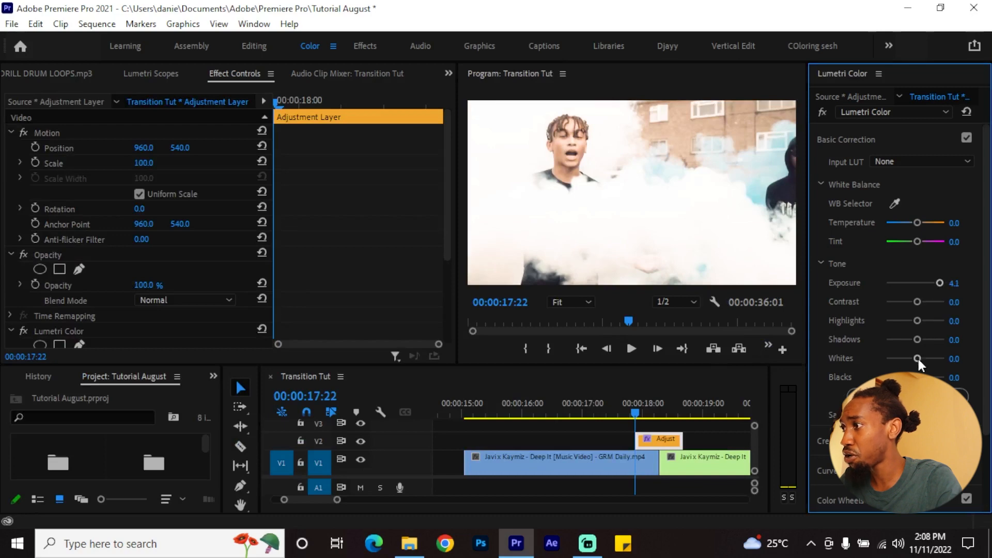
drag(918, 359, 951, 356)
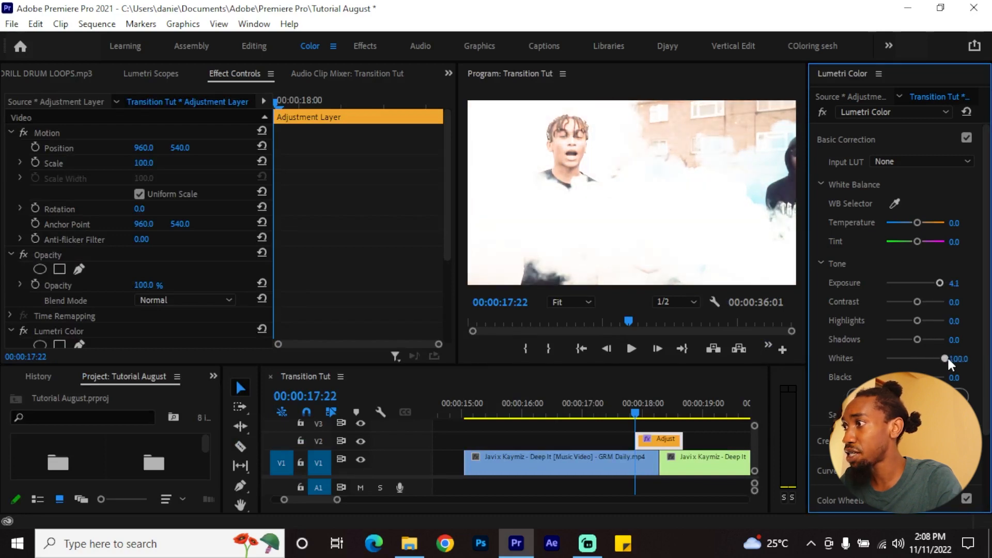
Return to the Djayy workspace and enable keyframing for the adjustment layer's Lumetri Exposure and Whites at 00:00:17:22
click(667, 46)
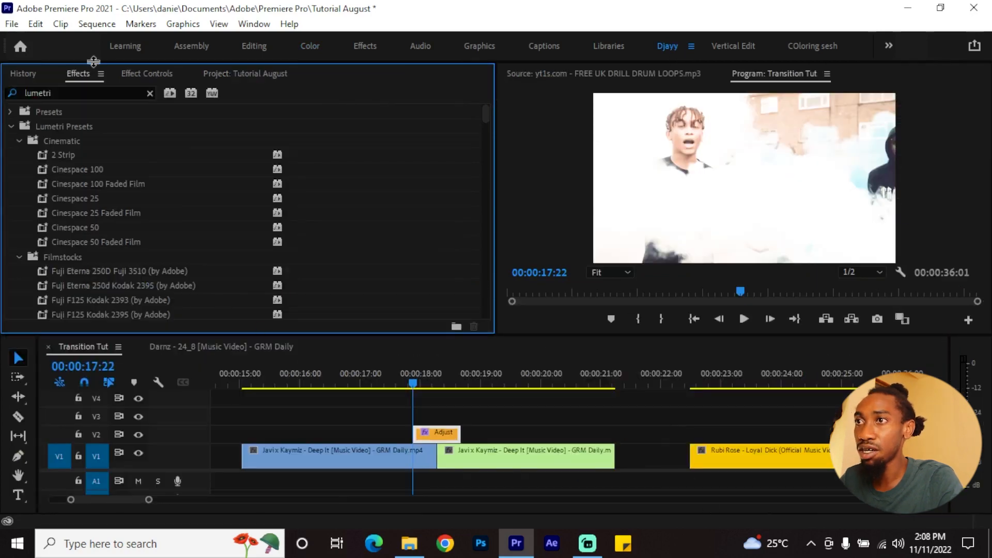
click(138, 74)
scroll(445, 256, down, 5)
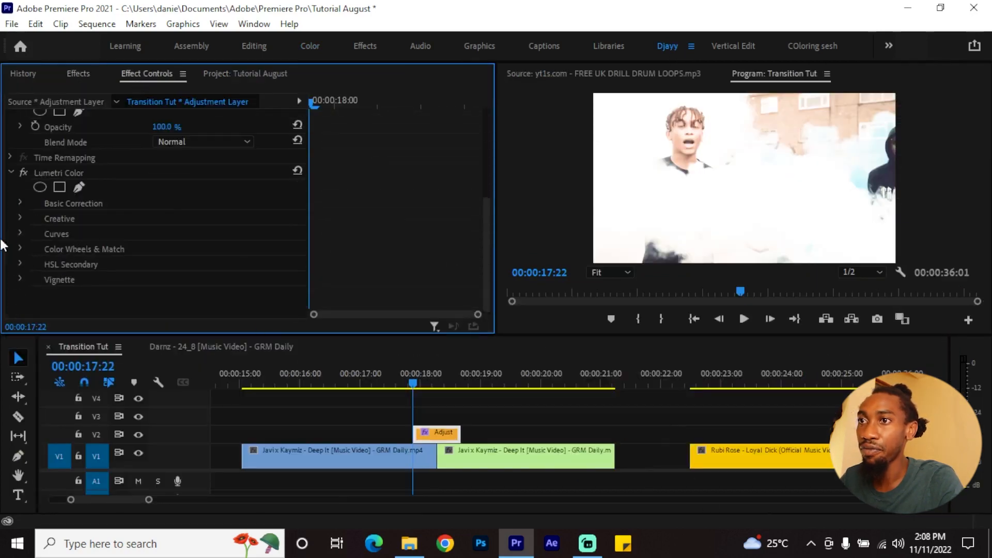
click(21, 202)
scroll(113, 228, down, 2)
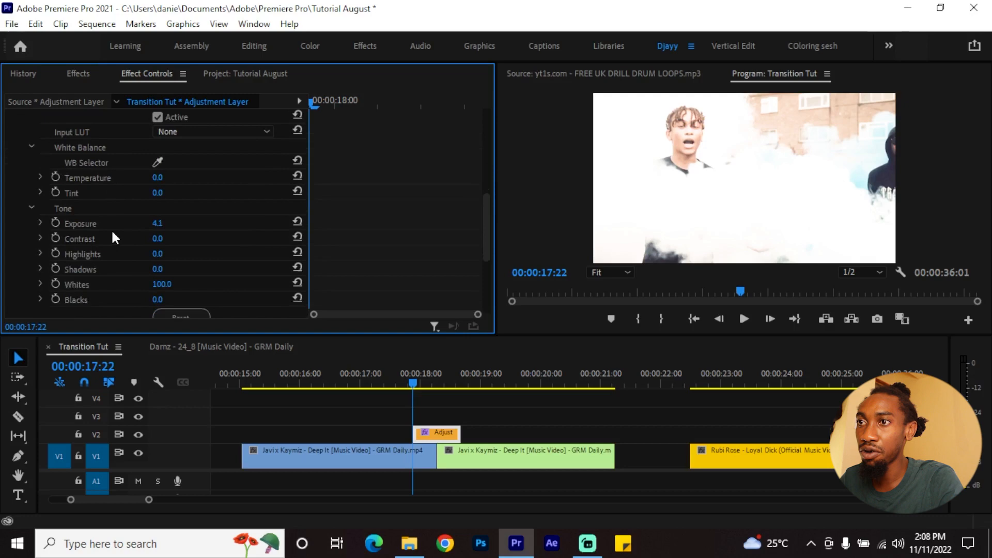
click(56, 223)
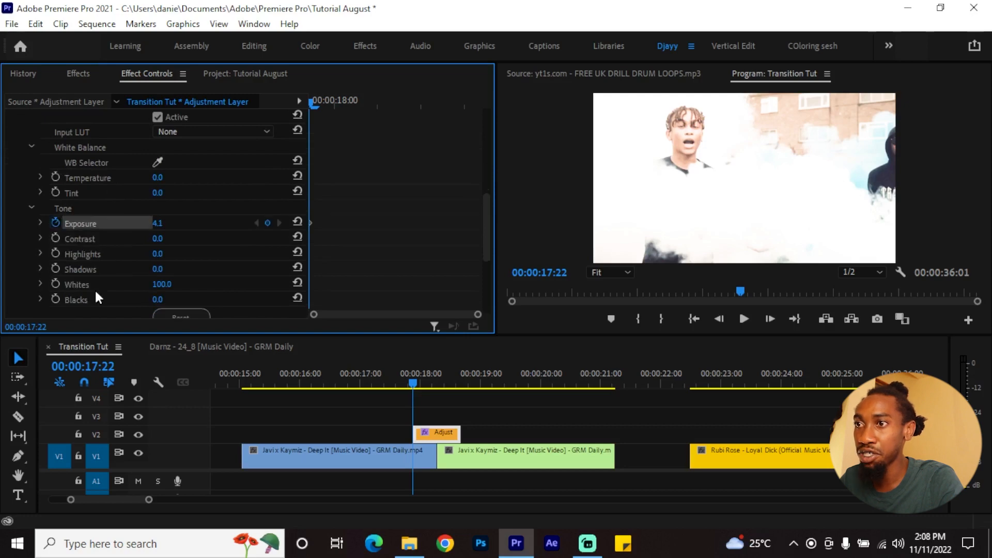
click(56, 283)
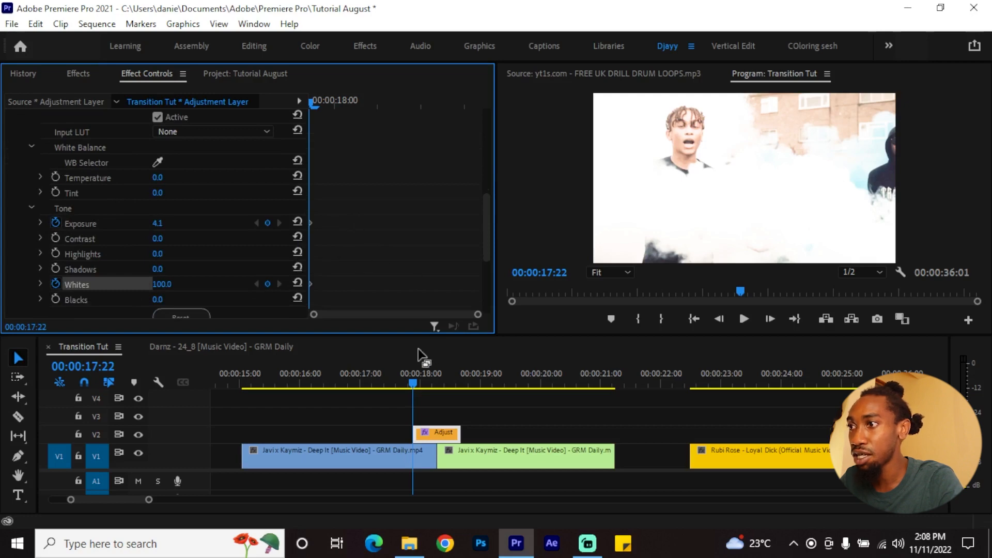
Move the Exposure and Whites keyframes to the clip cut at 00:00:18:07
click(435, 374)
drag(336, 201, 281, 301)
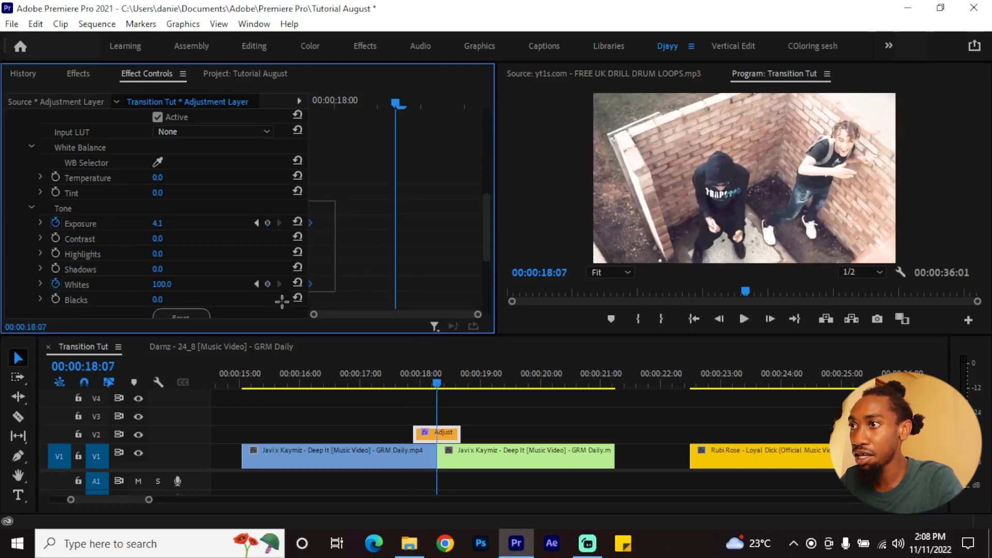
drag(313, 228, 391, 231)
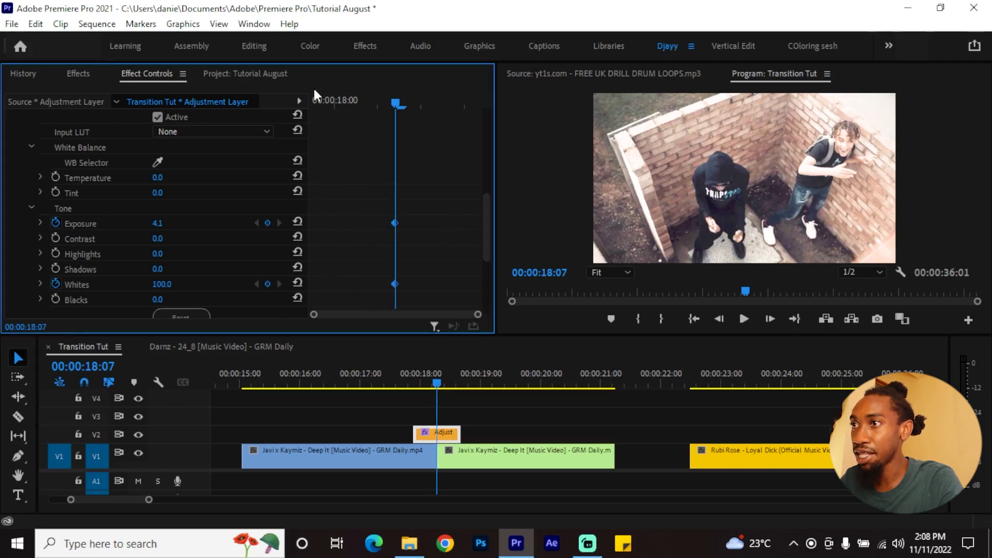
Add reset Exposure and Whites keyframes of 0 at 00:00:17:23 and shift them to the adjustment layer's start
click(317, 102)
click(297, 222)
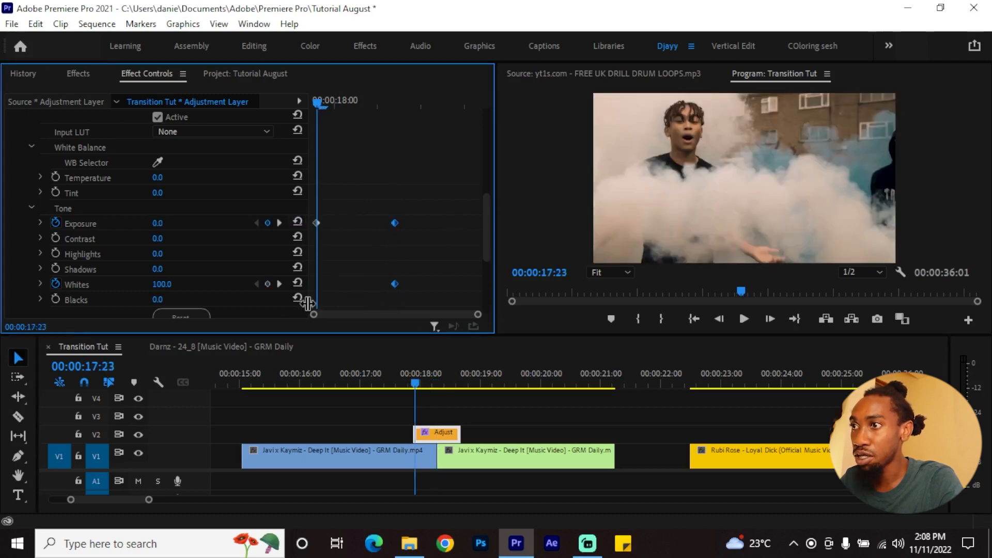
click(297, 282)
scroll(335, 210, down, 1)
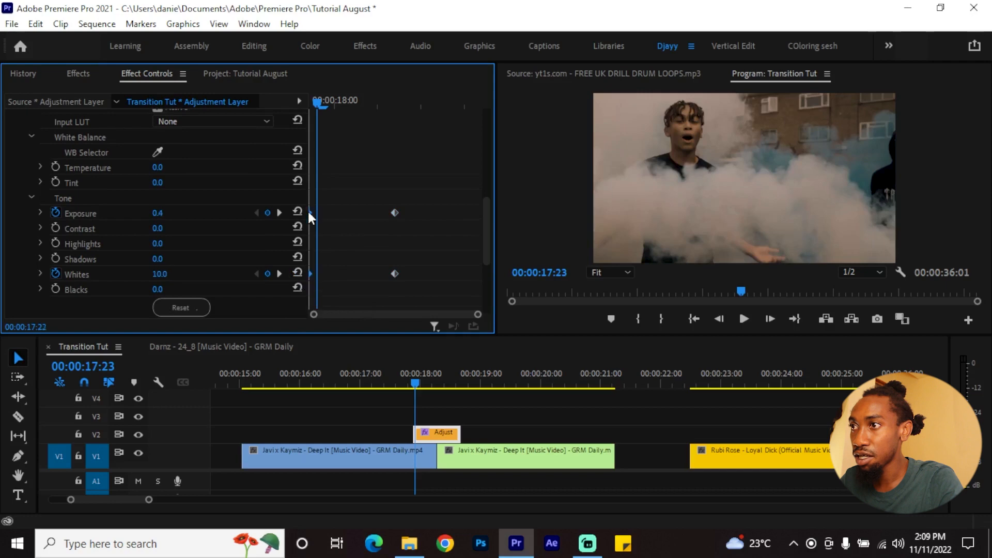
Add reset Exposure and Whites keyframes of 0 at 00:00:18:14 and shift them to the adjustment layer's end
click(457, 104)
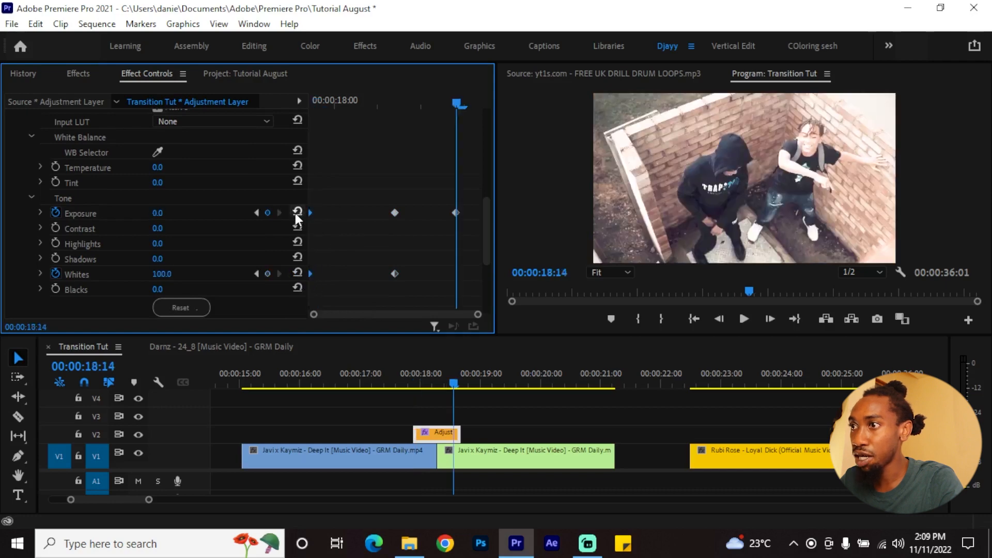
click(297, 273)
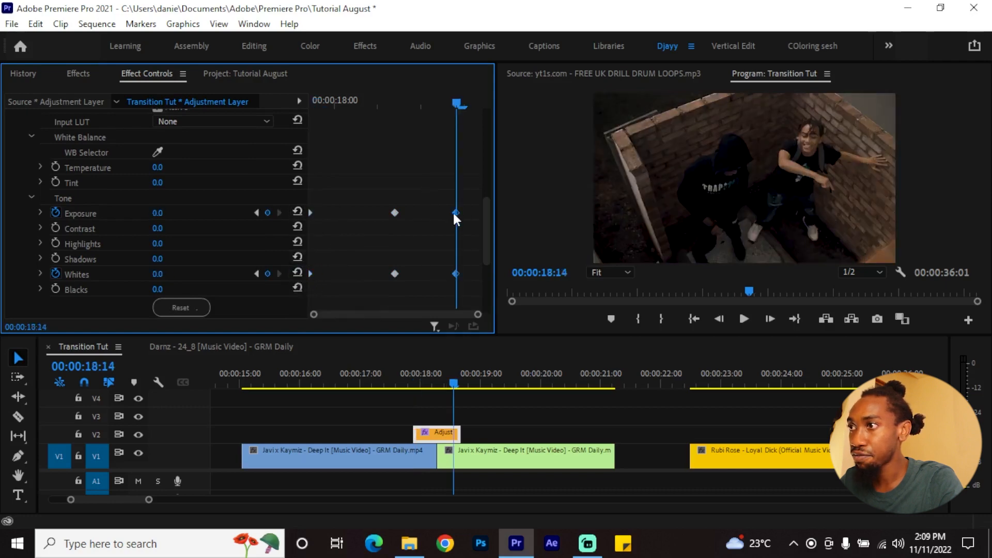
drag(456, 212, 483, 212)
Play back the exposure flash transition across the 00:00:18:07 cut
scroll(457, 410, down, 2)
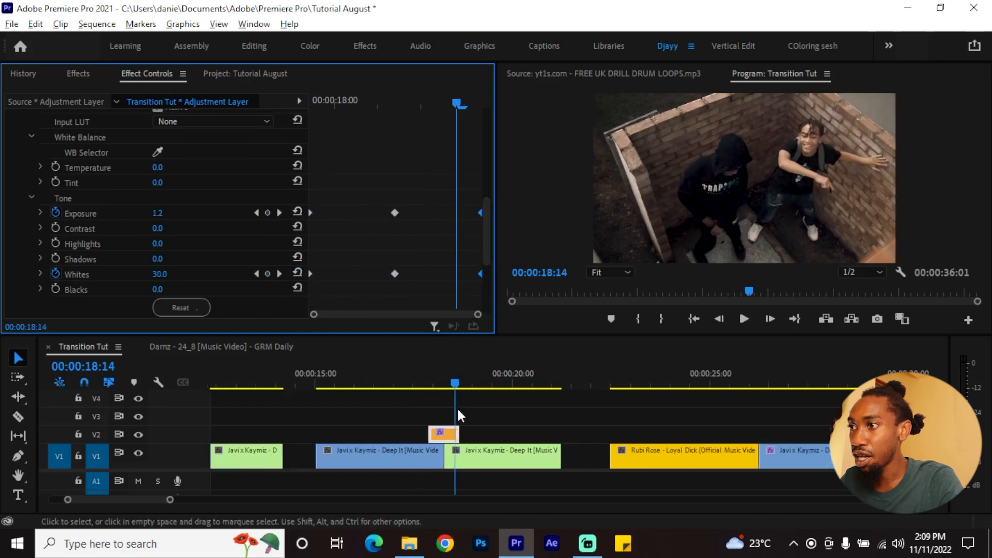
scroll(457, 407, down, 2)
key(space)
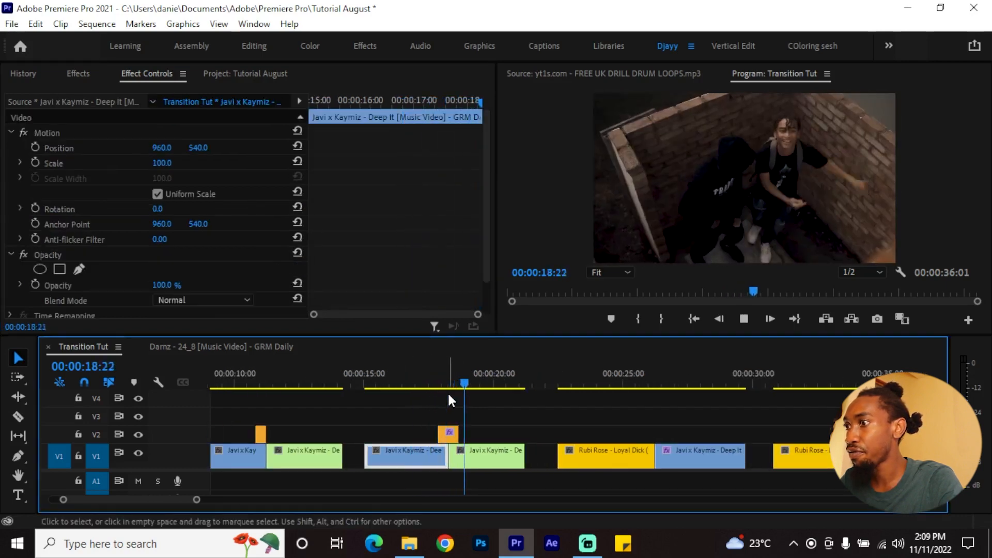
click(438, 373)
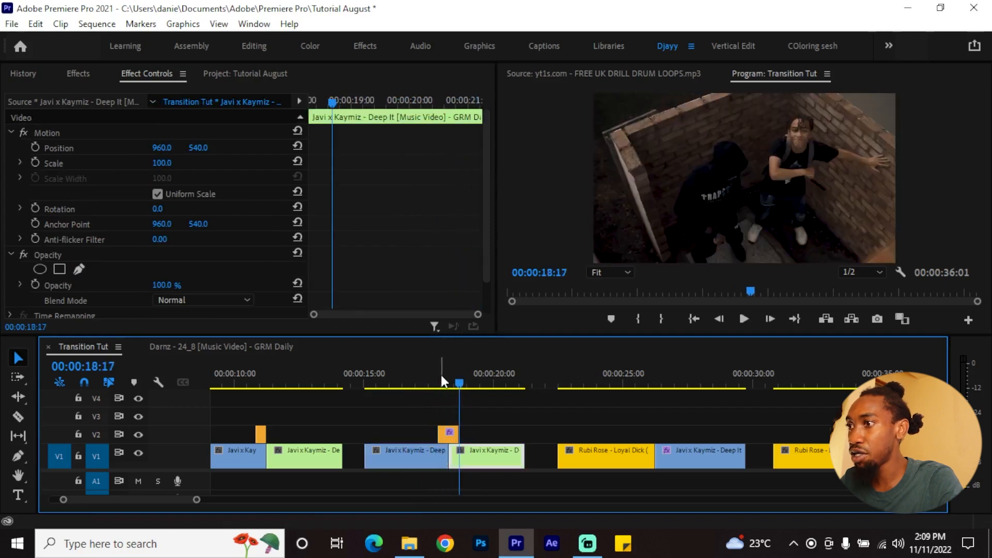
Raise the adjustment layer's Exposure to 5.7 and Whites to 135 at the clip cut at 00:00:18:07
click(438, 373)
click(455, 433)
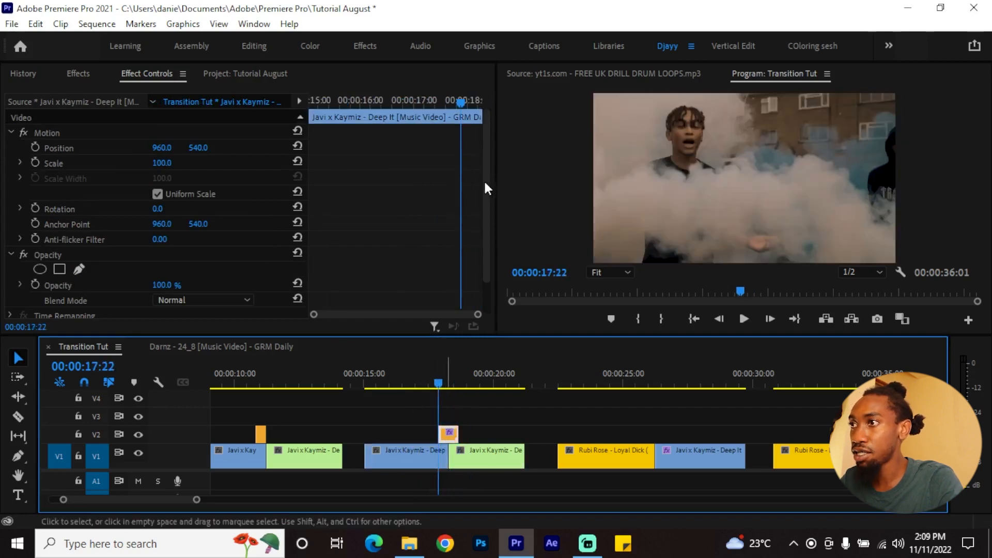
key(=)
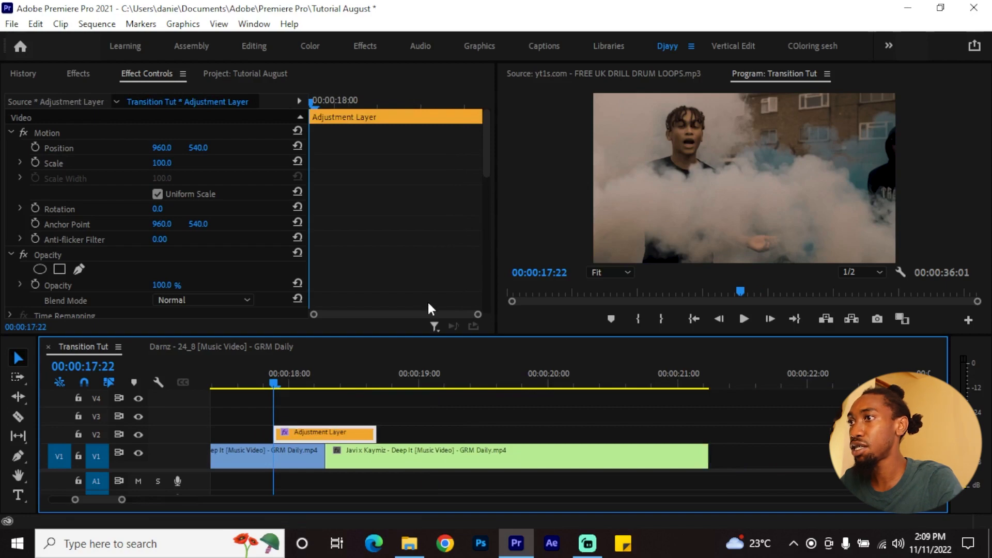
scroll(395, 256, down, 5)
scroll(394, 257, down, 4)
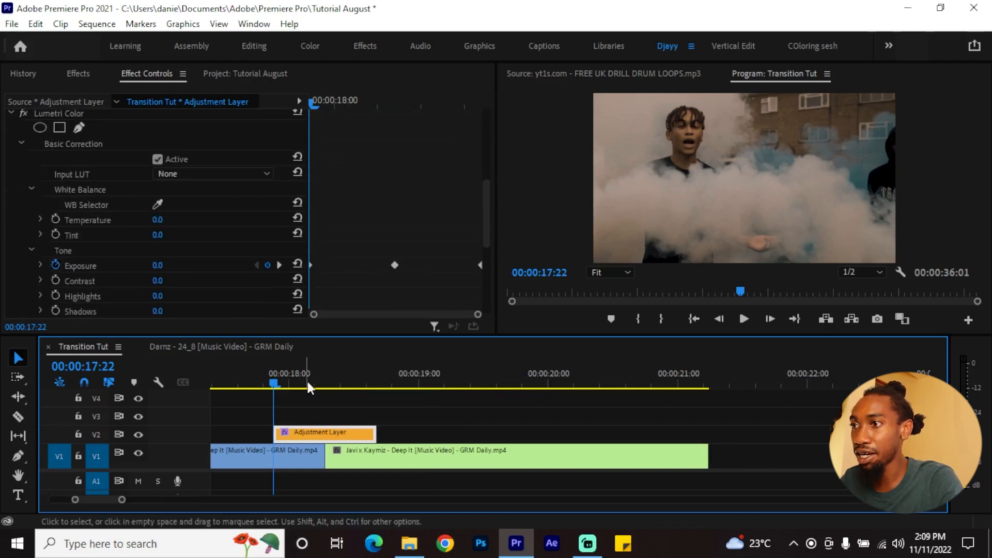
drag(310, 381, 325, 380)
scroll(411, 371, down, 2)
key(alt)
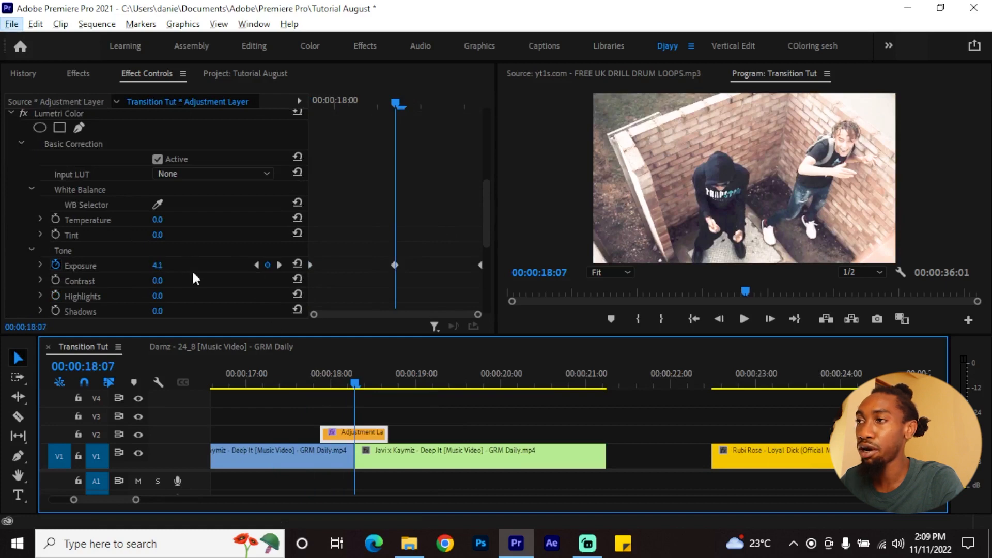
drag(486, 193, 485, 219)
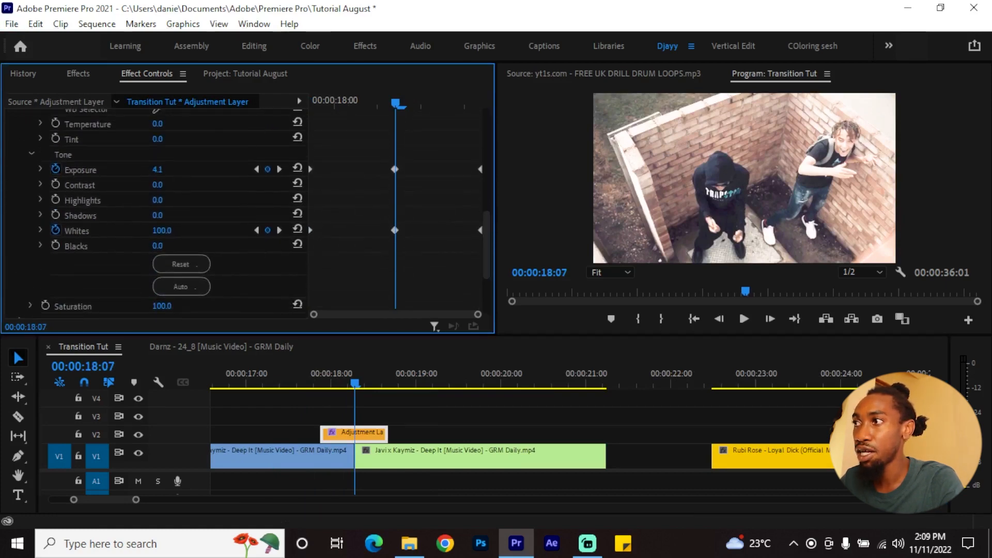
drag(157, 169, 165, 170)
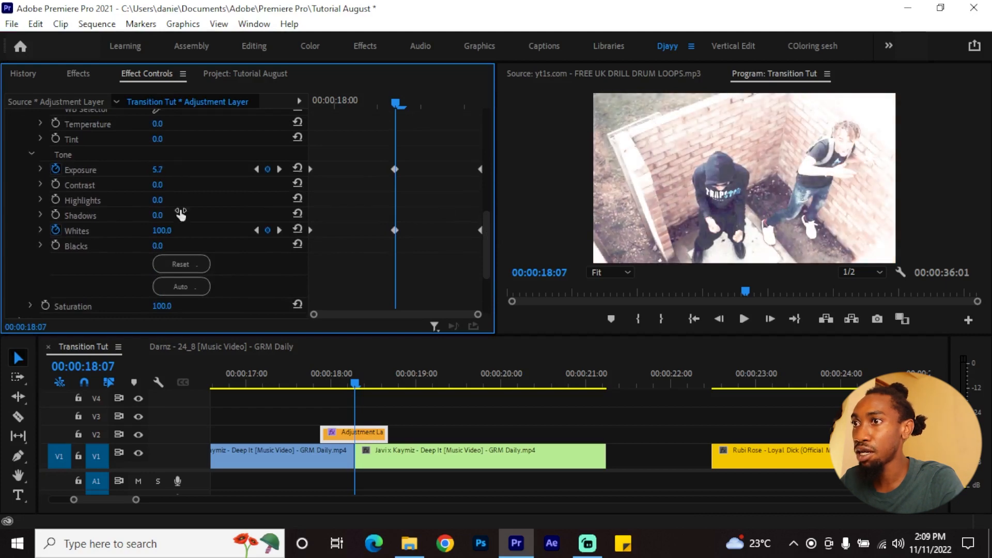
drag(158, 230, 217, 231)
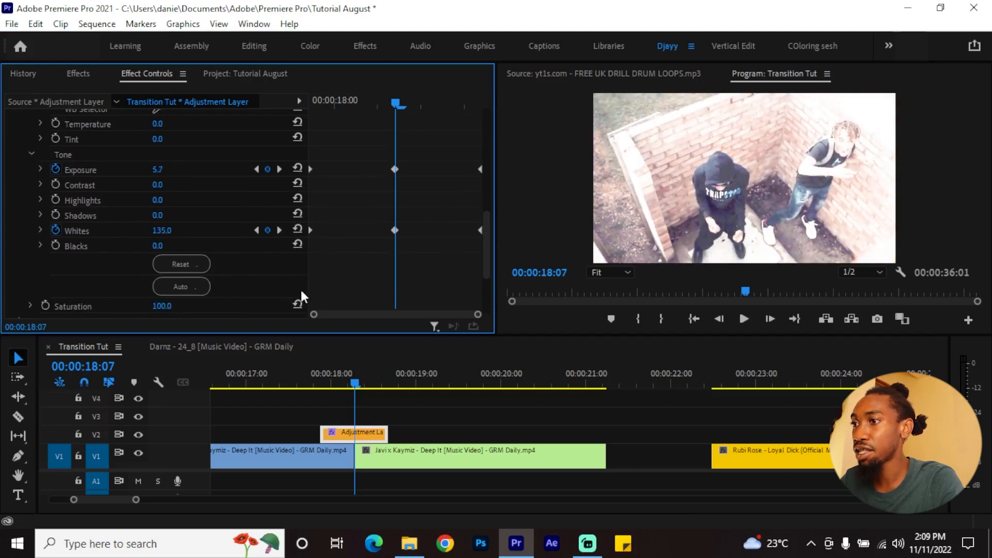
Search the effects for "gauss" and apply Gaussian Blur to the adjustment layer over the cut
scroll(410, 423, down, 2)
click(78, 74)
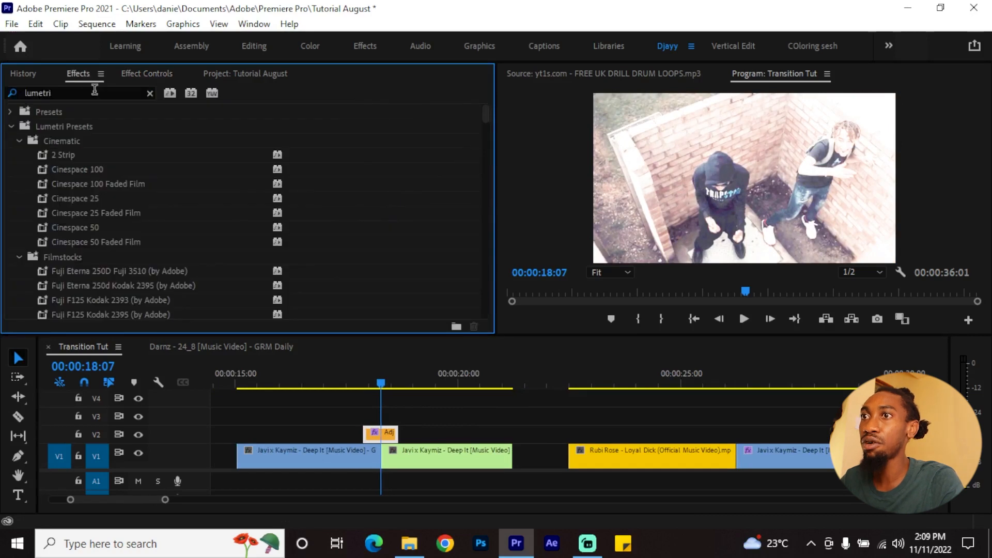
drag(88, 93, 2, 102)
text(gauss)
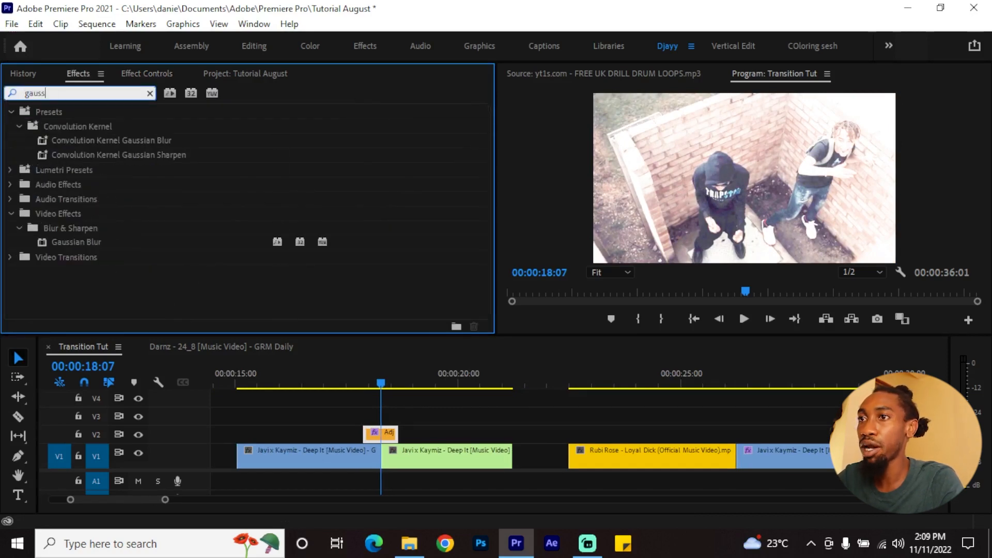
drag(82, 243, 388, 438)
scroll(395, 223, down, 5)
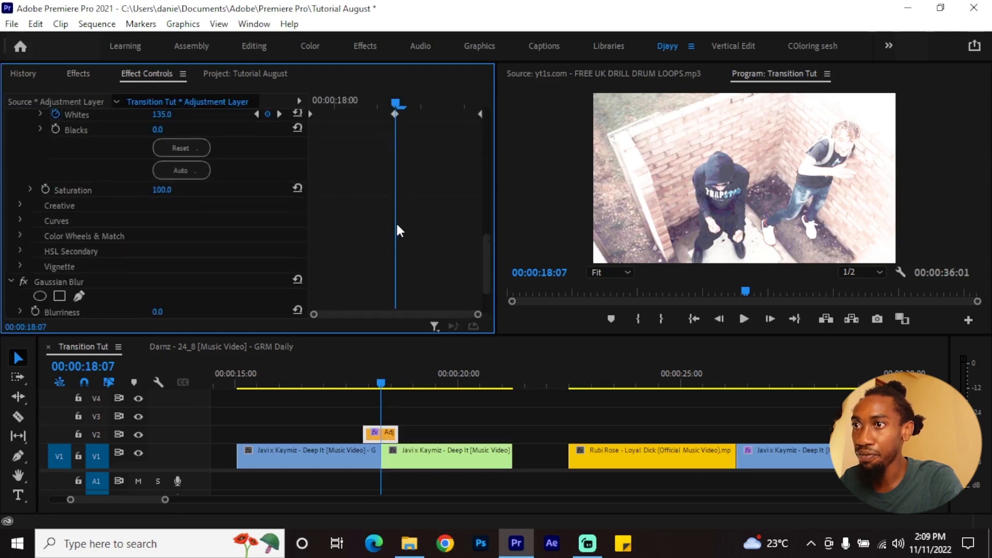
Enable Repeat Edge Pixels and keyframe the Gaussian Blur's Blurriness from 21 at the adjustment layer's start to 0 at its end
click(158, 280)
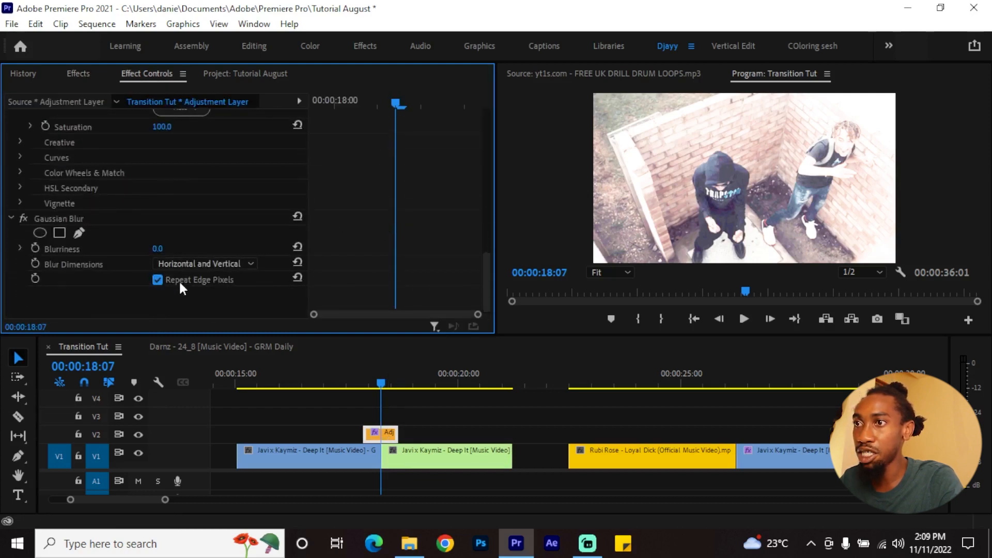
drag(157, 249, 164, 249)
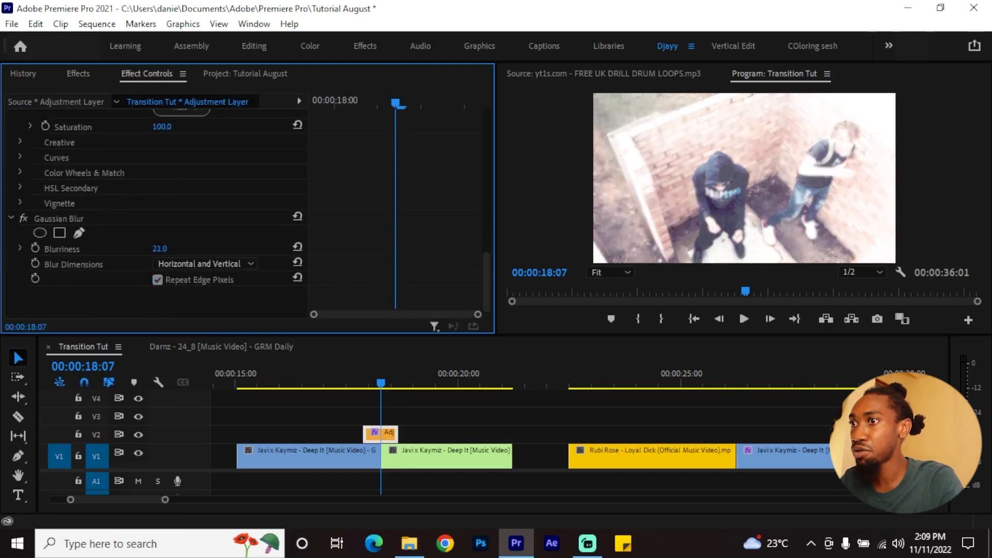
click(35, 247)
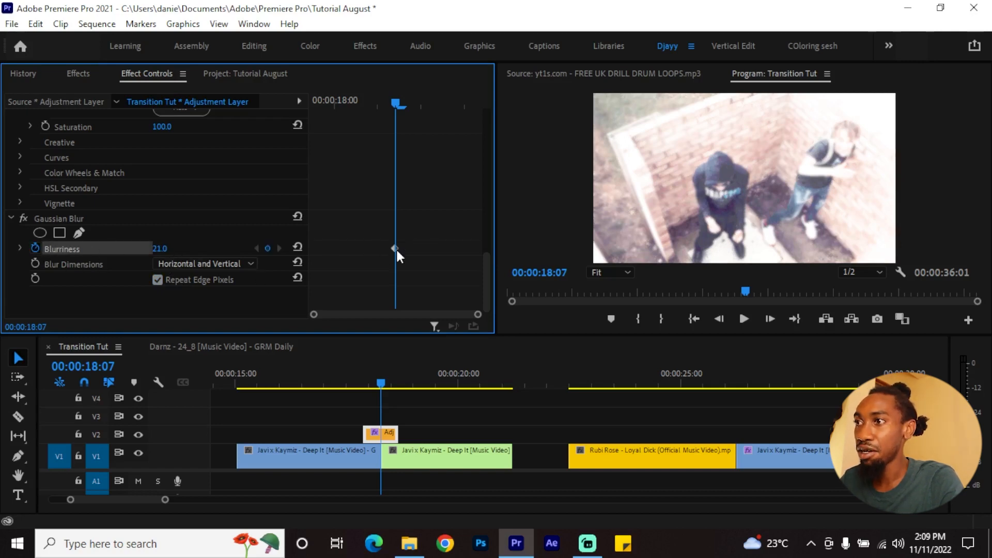
drag(396, 247, 300, 253)
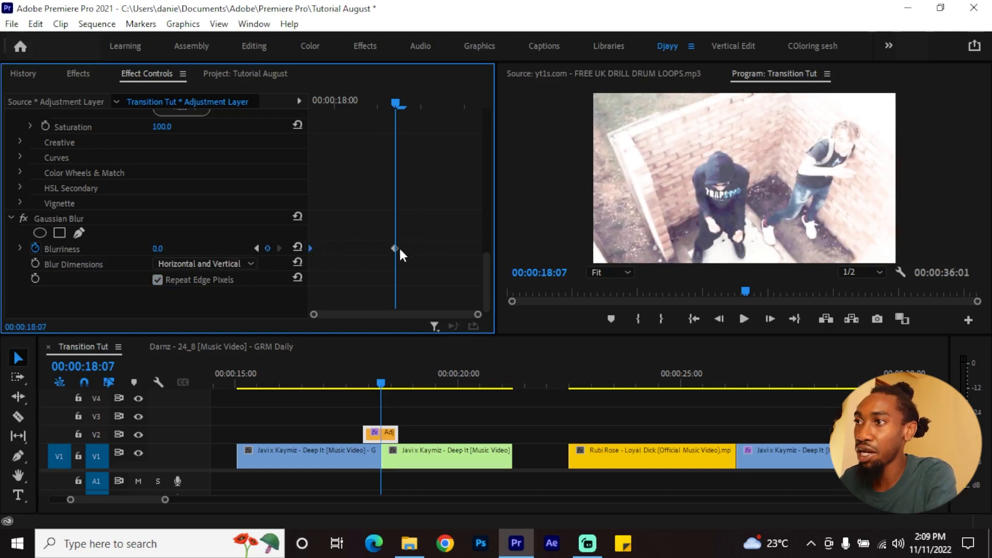
drag(394, 248, 509, 247)
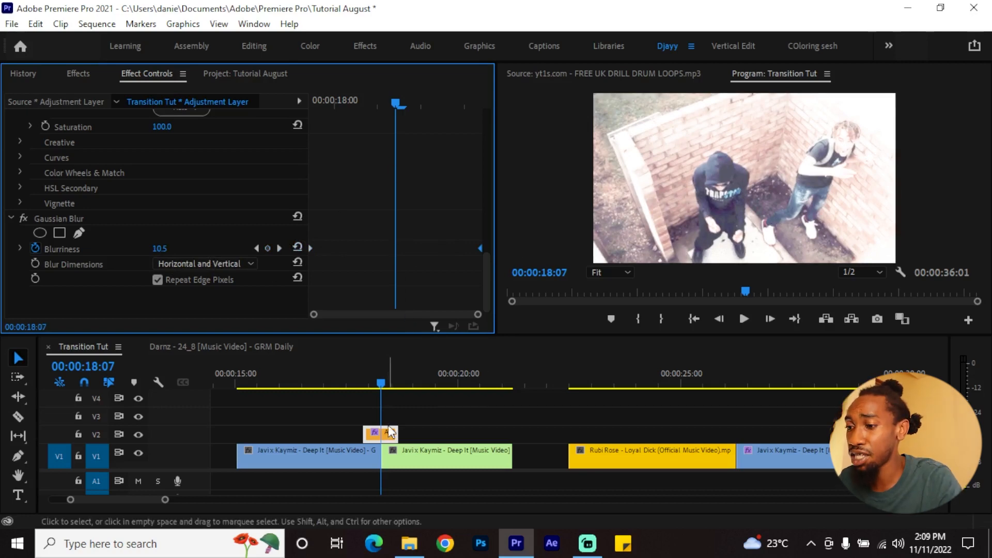
Play back the blurred exposure flash transition from just before the adjustment layer
key(minus)
click(356, 382)
key(space)
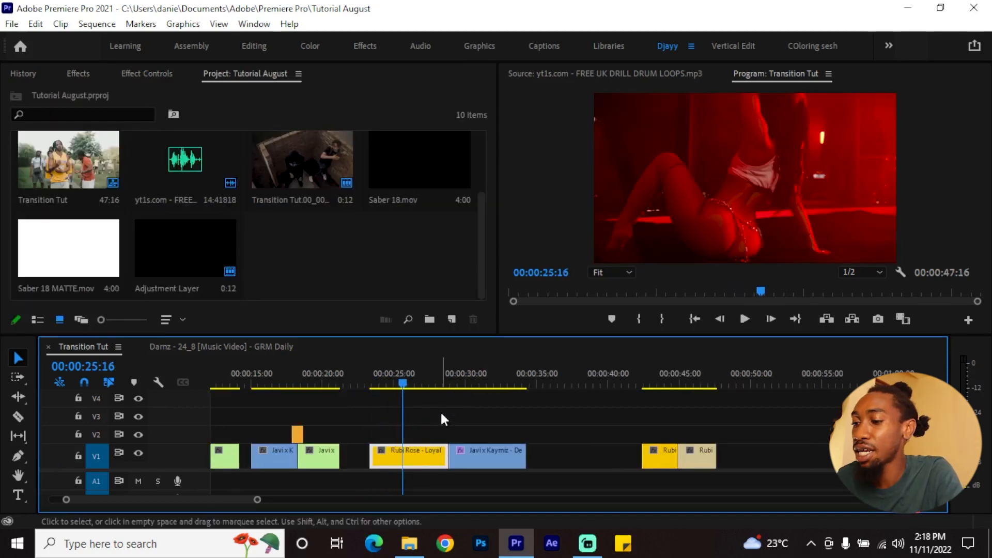
Scrub across the cut between the Rubi Rose clip and the following Javi x Kaymiz clip to 00:00:31:08
scroll(444, 425, up, 1)
scroll(449, 436, up, 1)
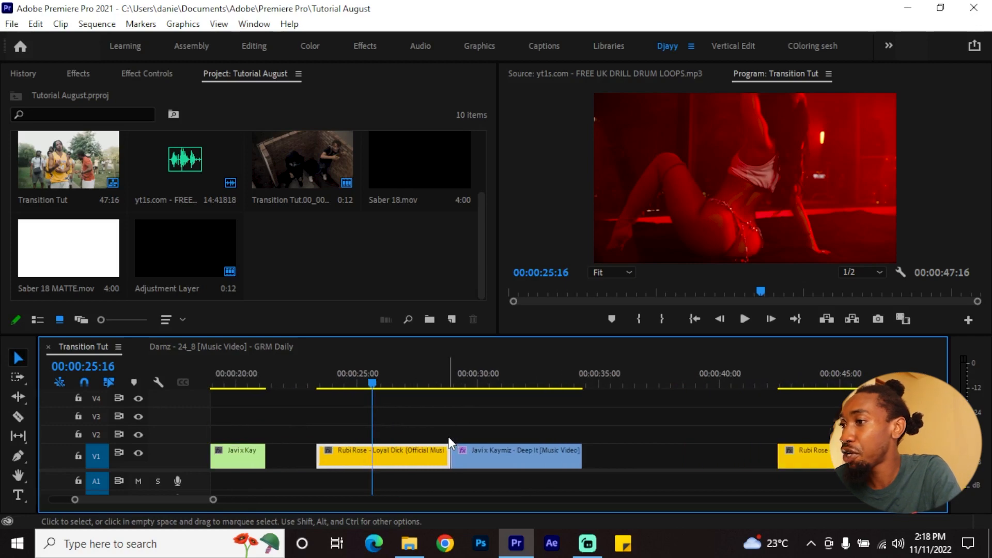
scroll(448, 436, up, 1)
scroll(448, 437, down, 1)
scroll(443, 429, down, 1)
drag(406, 376, 503, 381)
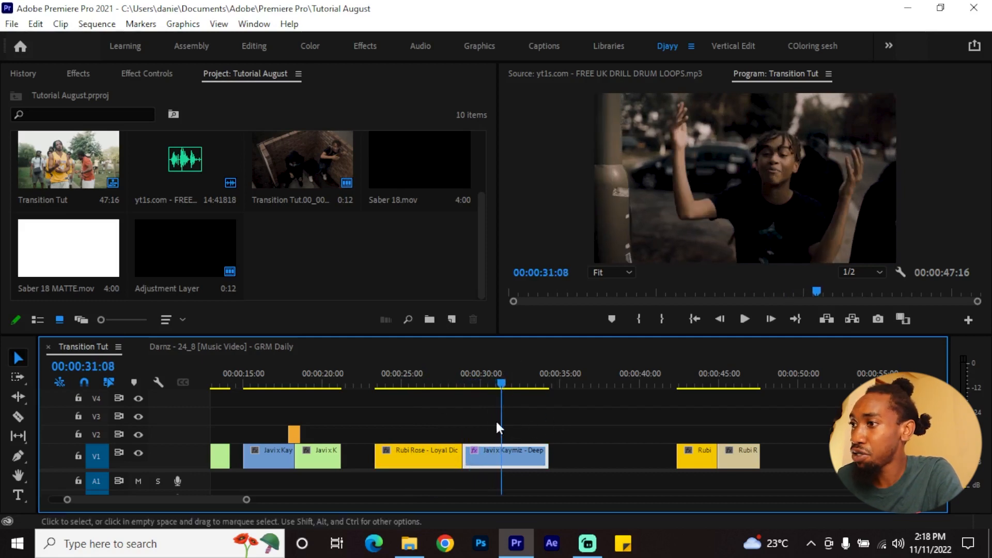
Switch to File Explorer and import Saber 18 and Saber 18 MATTE from the SABER Transitions PACK v1 Updated folder into the Premiere Pro project
click(411, 542)
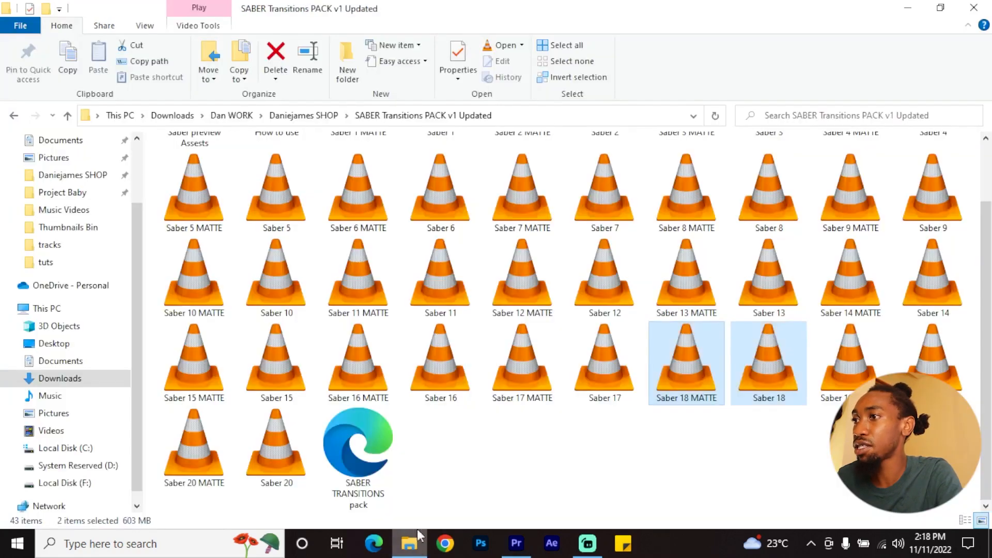
click(277, 444)
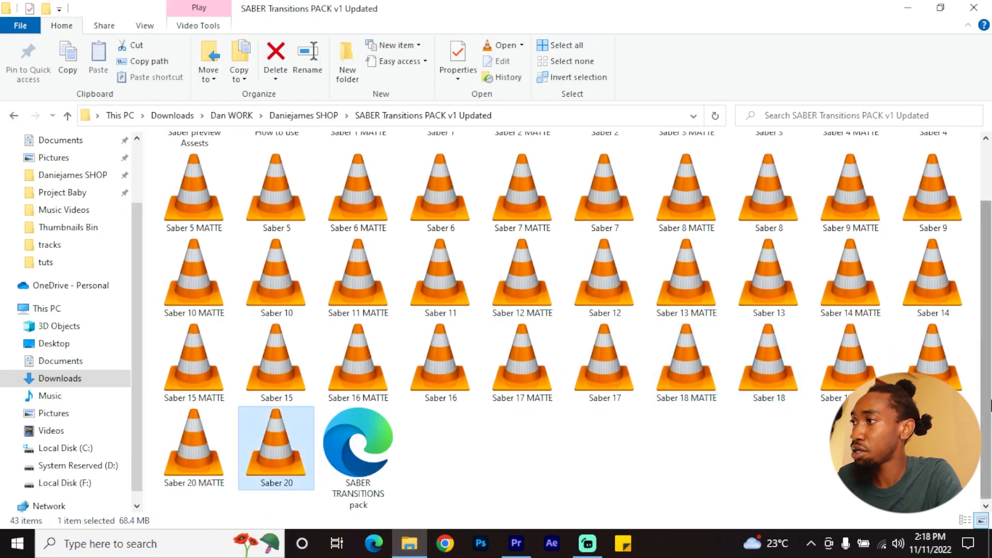
scroll(277, 444, up, 3)
drag(991, 351, 990, 402)
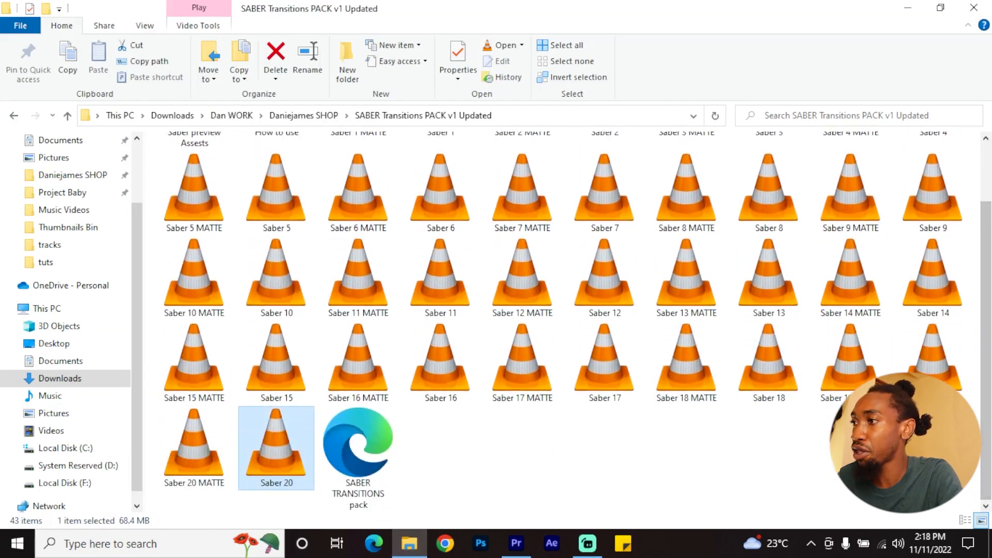
drag(781, 439, 667, 341)
drag(699, 374, 371, 257)
Preview the newly imported Saber 18 MATTE.mov and Saber 18.mov by scrubbing each in the source monitor
click(295, 255)
double_click(294, 254)
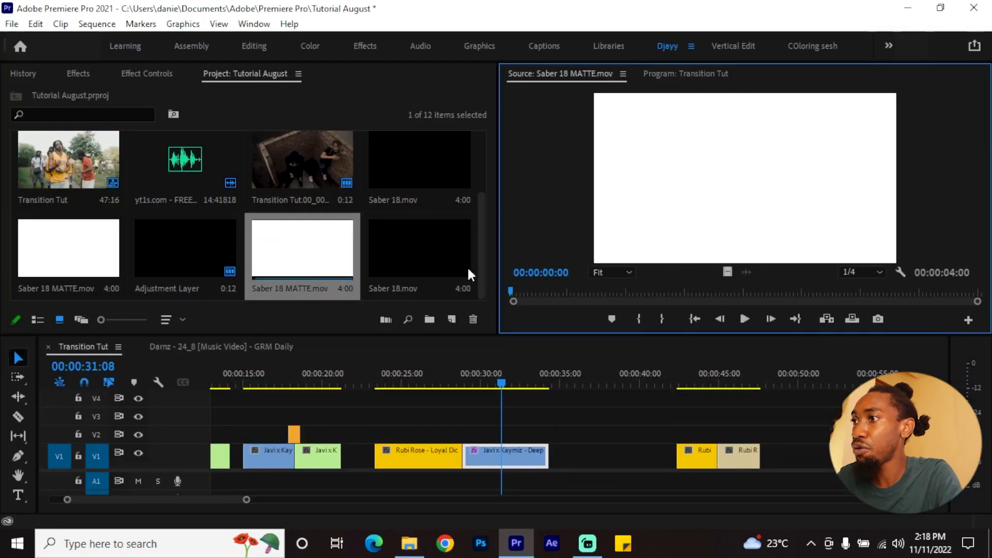
mouse_move(570, 290)
mouse_down()
mouse_move(727, 289)
mouse_move(587, 290)
mouse_up()
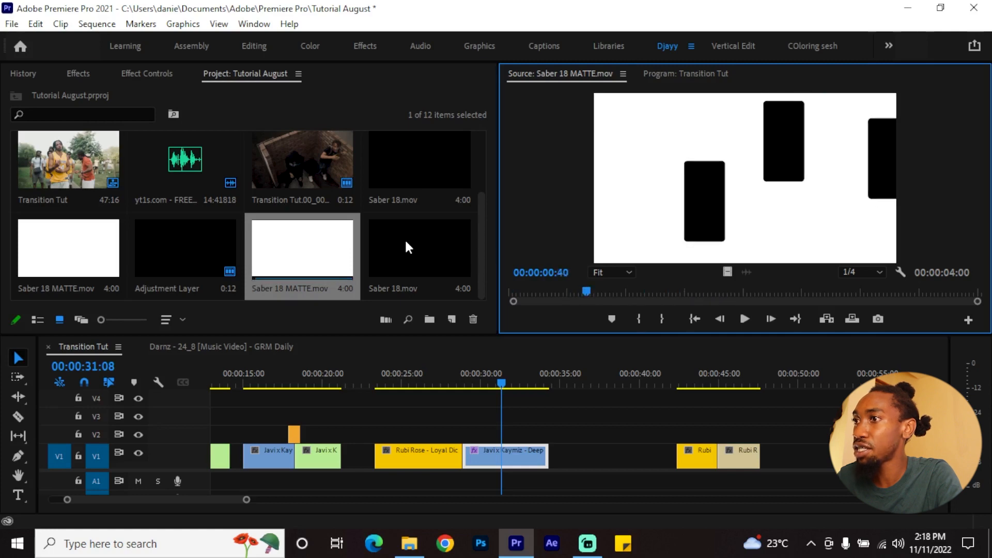
double_click(405, 238)
drag(522, 292, 629, 293)
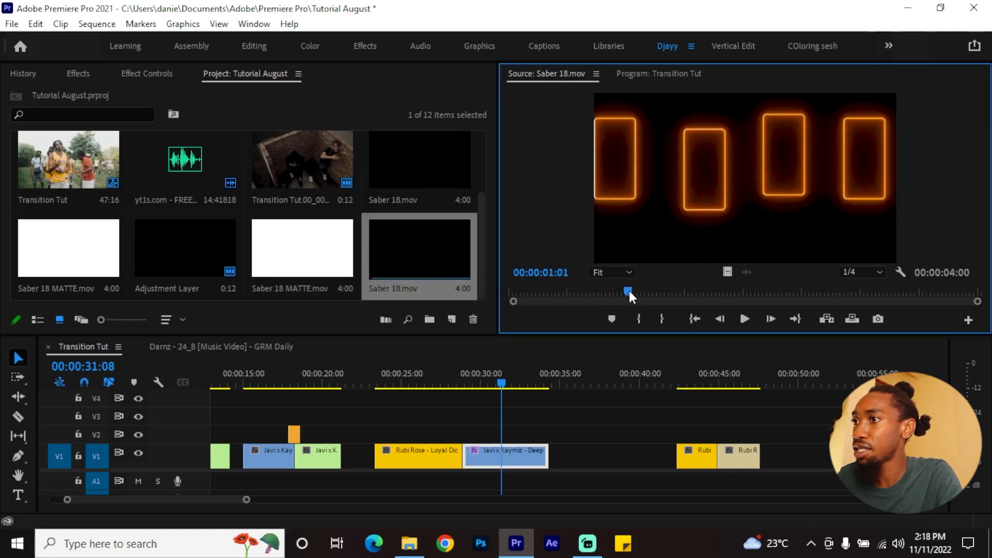
Place both Saber 18 clips on the timeline after the Javi x Kaymiz clip, stacking Saber 18.mov on V3 above Saber 18 MATTE.mov on V2
ctrl+click(294, 258)
drag(294, 258, 622, 438)
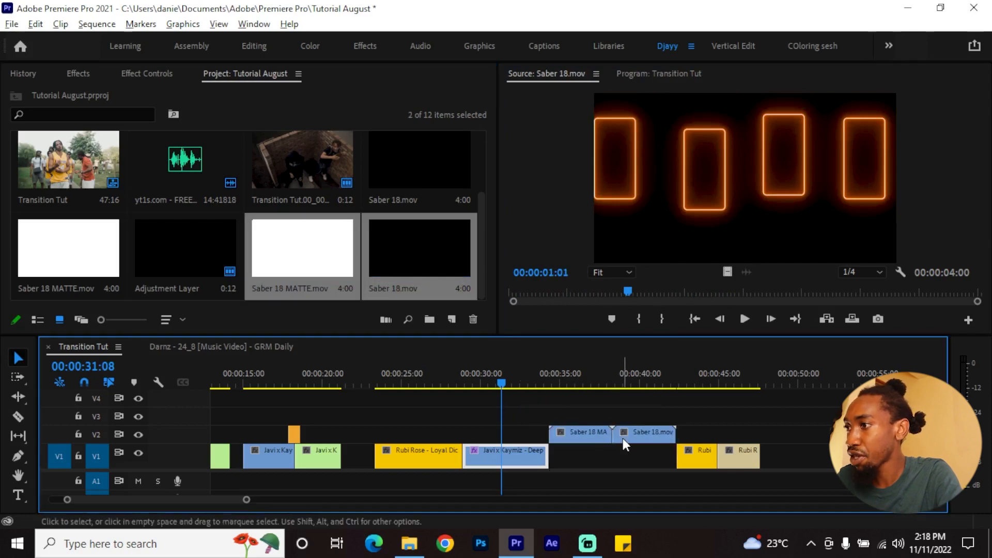
key(=)
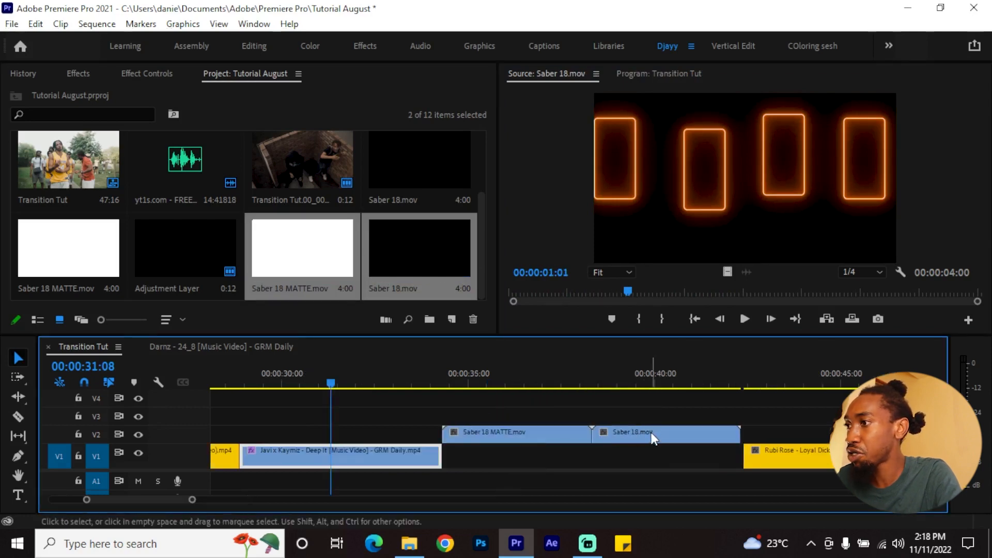
click(640, 375)
drag(652, 433, 502, 420)
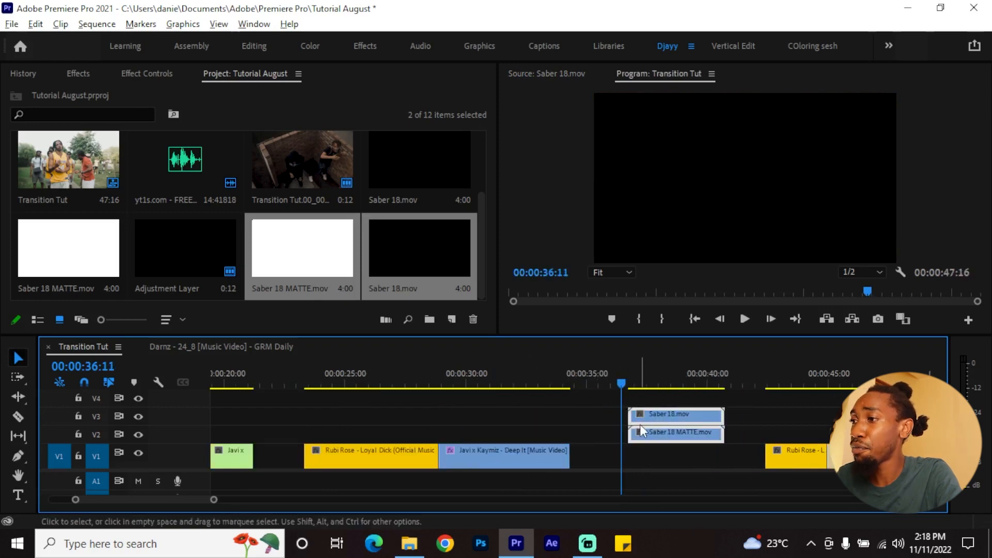
Move the Javi x Kaymiz clip to V2 and overlap it with the last 2 seconds or so of the Rubi Rose clip
scroll(640, 425, up, 1)
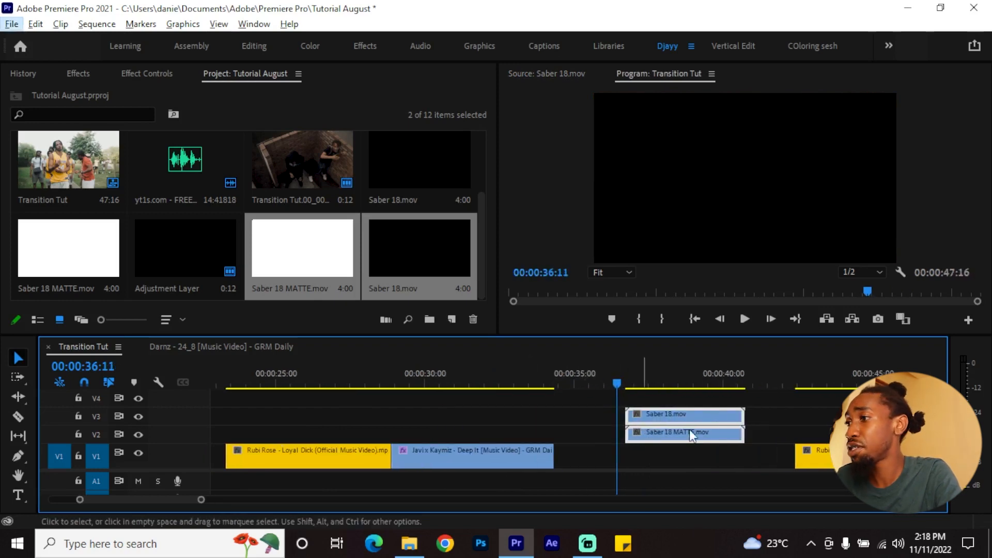
scroll(339, 447, up, 2)
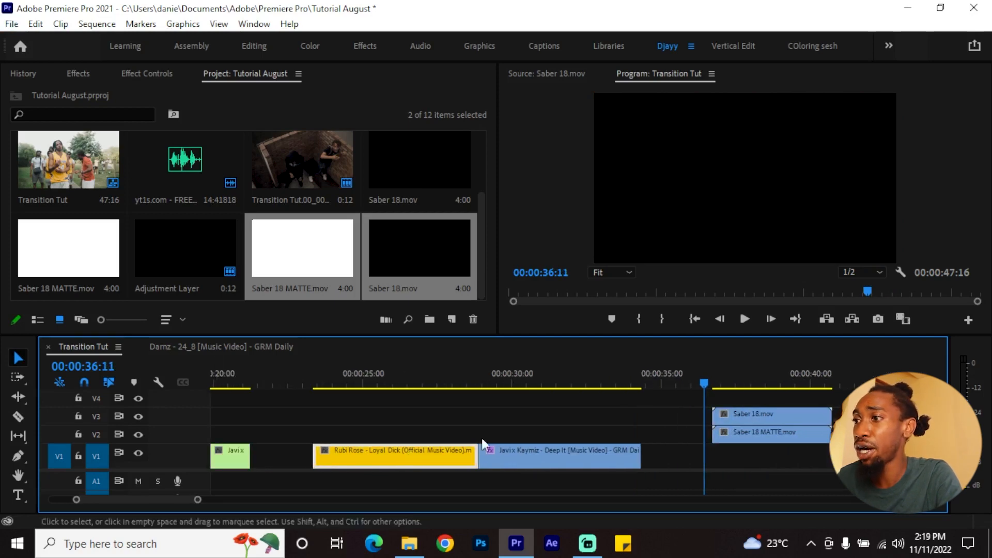
click(511, 458)
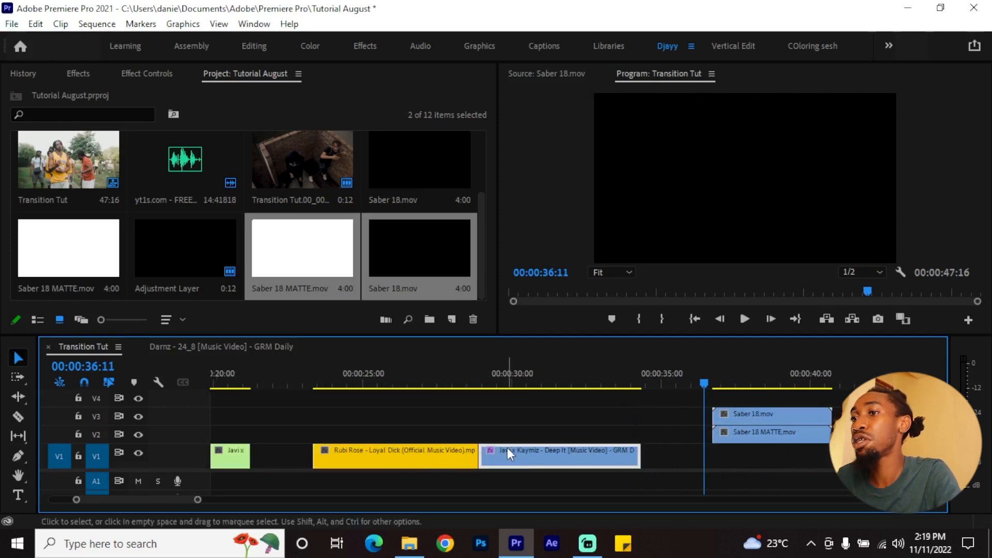
drag(514, 449, 509, 441)
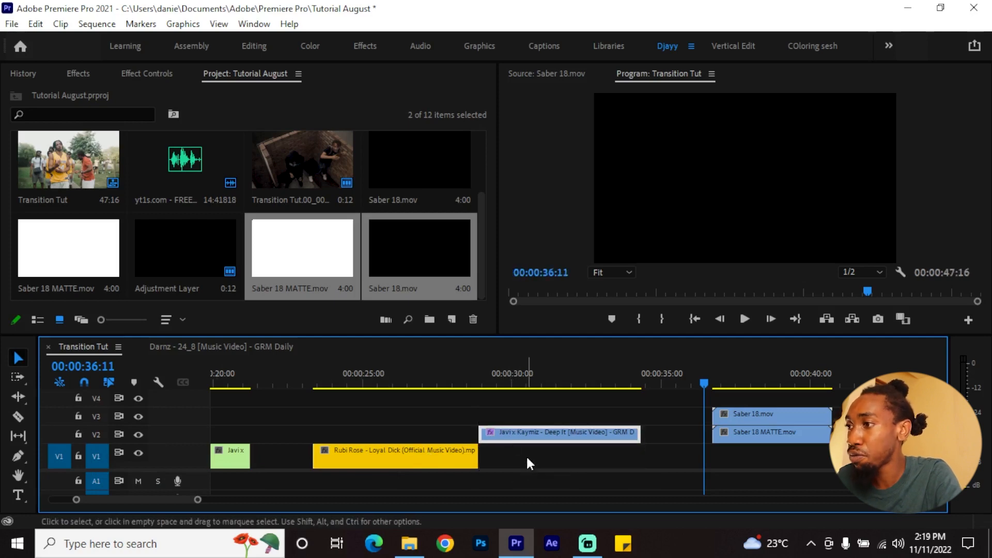
scroll(526, 456, left, 2)
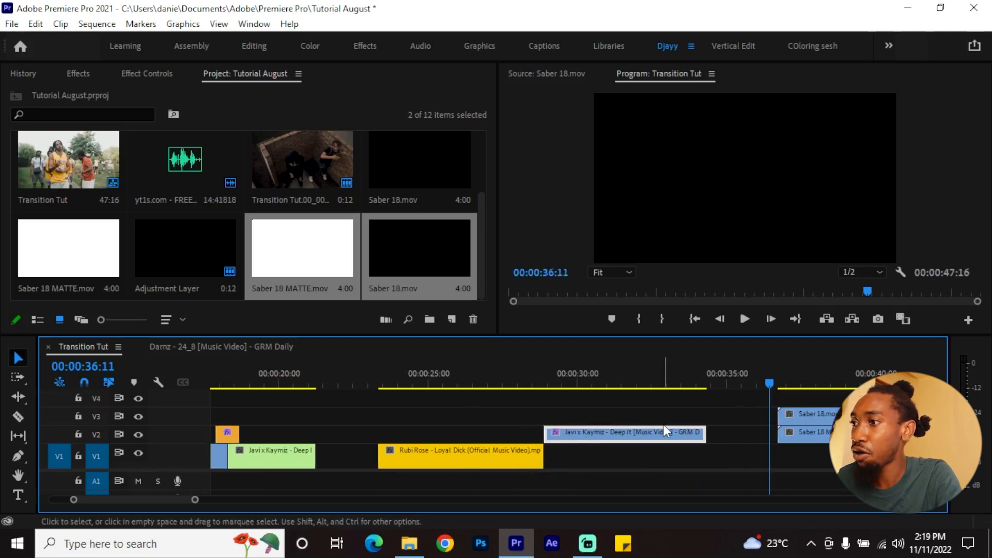
drag(637, 437, 575, 436)
click(503, 460)
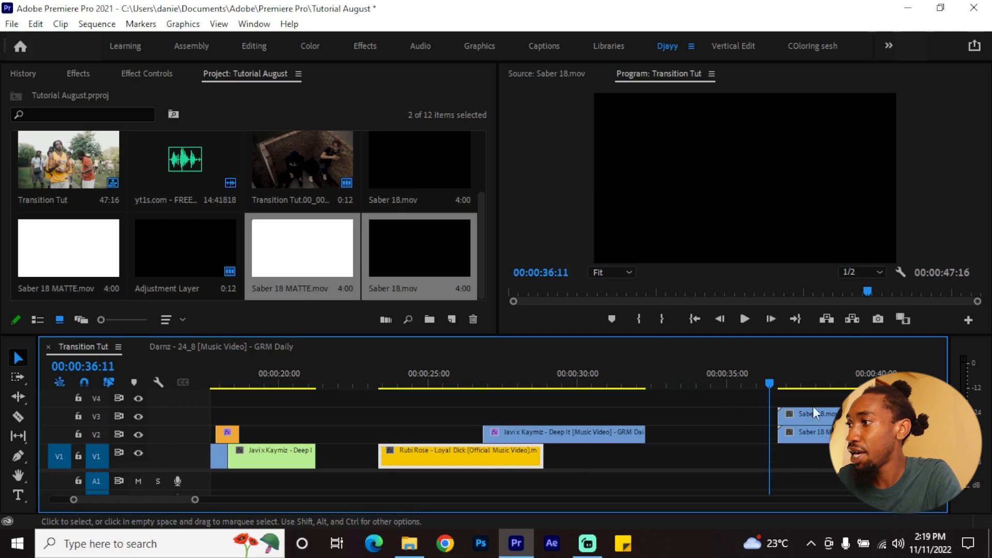
Move the stacked Saber 18 clips to V3 and V4 at the start of the Javi x Kaymiz clip and scrub to 00:00:27:12
drag(736, 411, 529, 421)
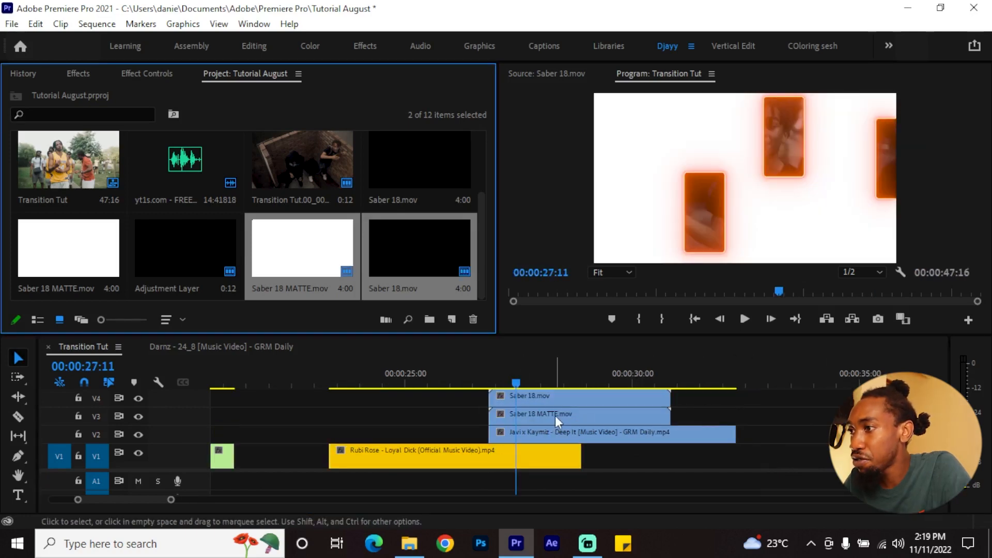
drag(464, 375, 524, 378)
Find the Track Matte Key effect and apply it to the Javi x Kaymiz clip on V2
click(76, 74)
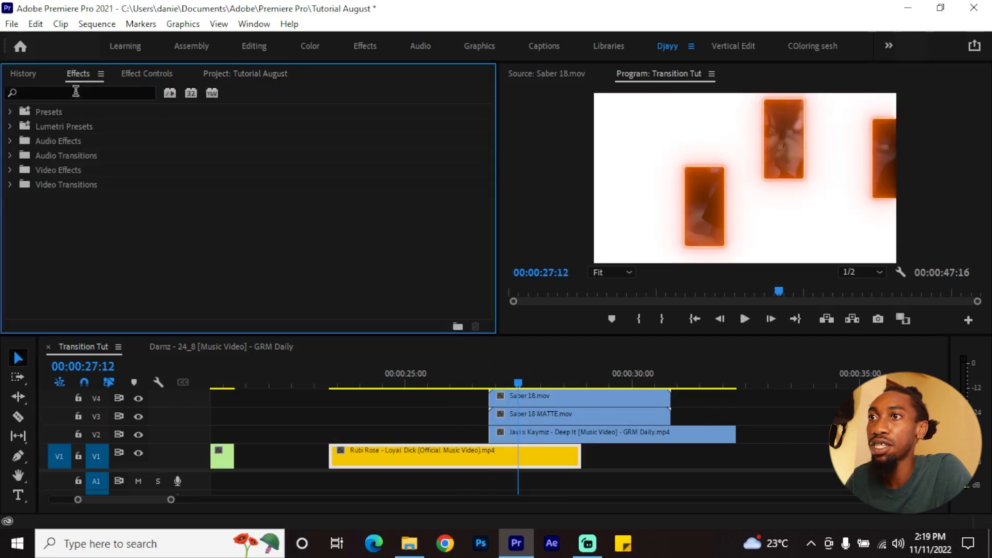
click(75, 93)
text(track matte)
scroll(580, 439, up, 2)
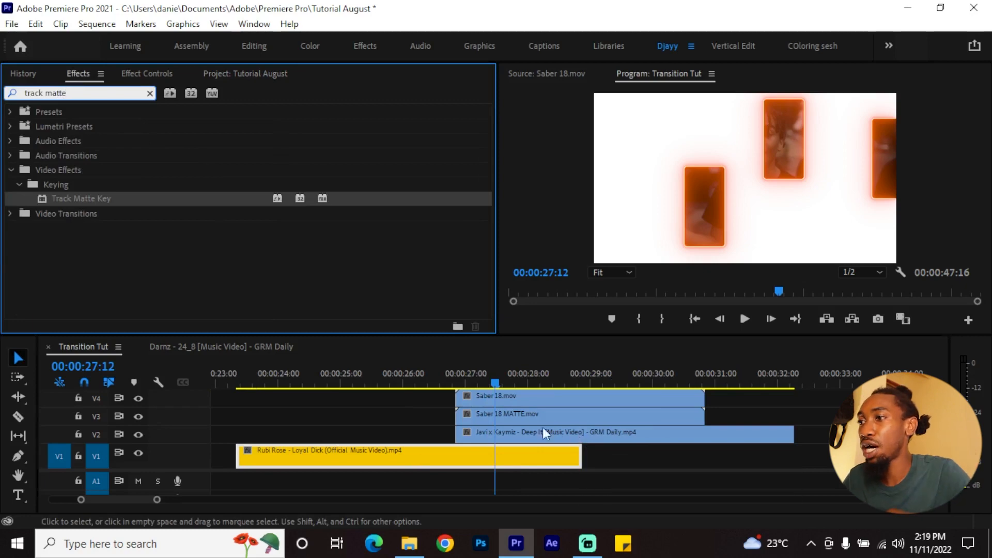
drag(127, 197, 480, 443)
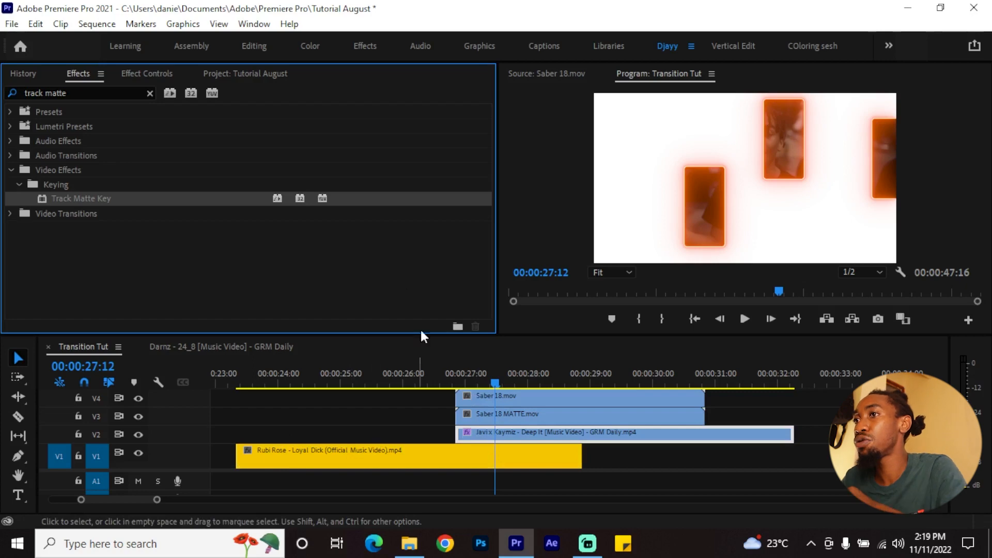
Configure the Javi x Kaymiz clip's Track Matte Key with Matte Luma compositing and Video 3 as the matte
click(149, 74)
scroll(355, 242, down, 2)
scroll(355, 239, down, 2)
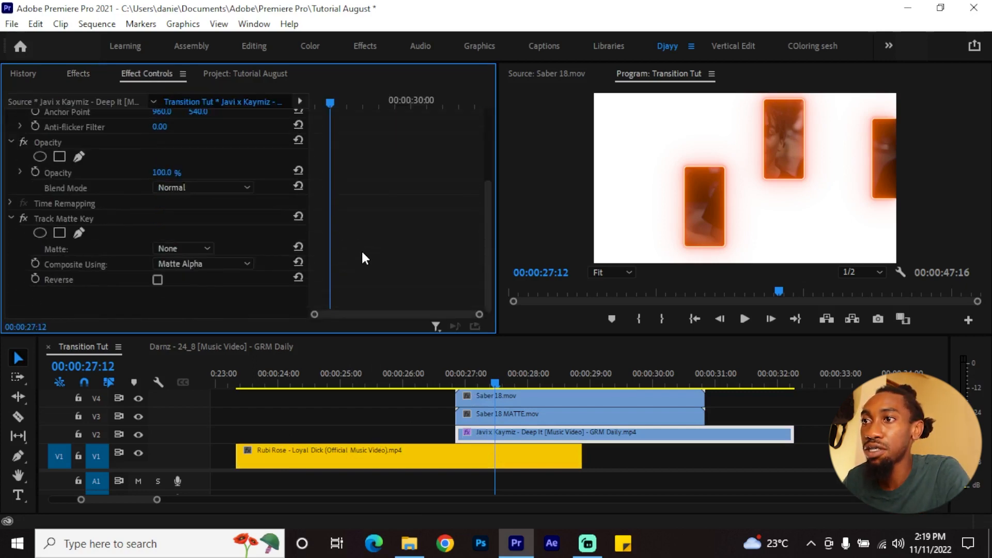
click(186, 262)
click(201, 285)
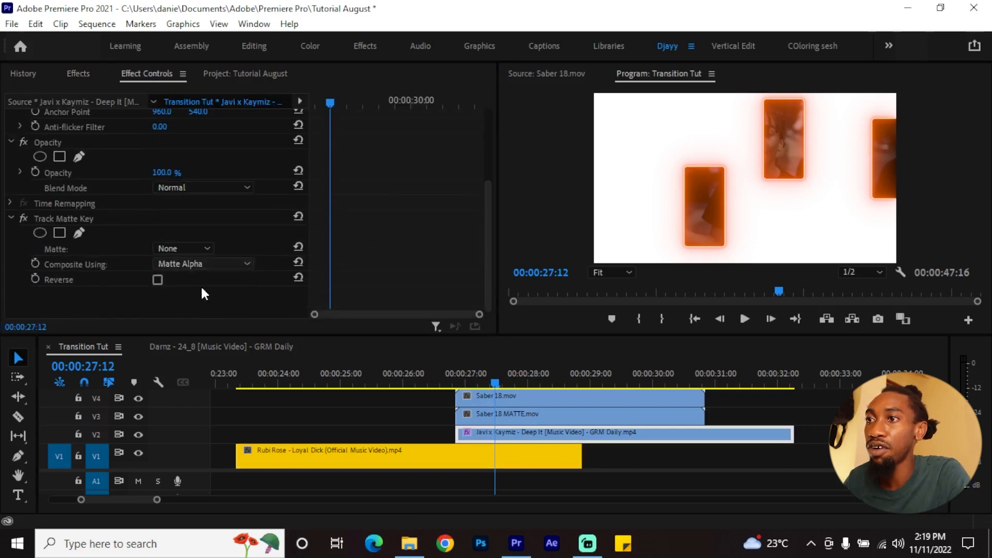
click(175, 246)
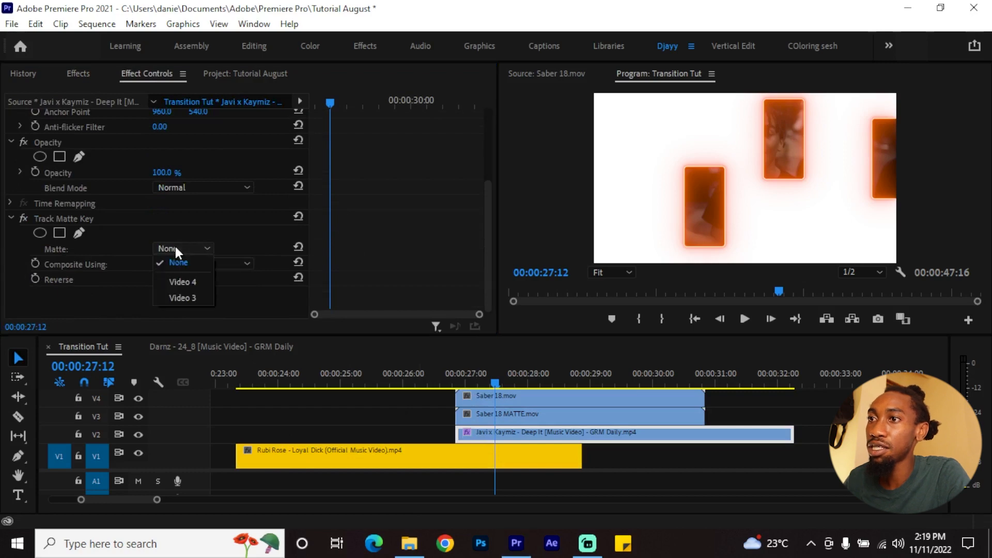
click(186, 297)
Enable Reverse on the Javi x Kaymiz clip's Track Matte Key and scrub through the transition to 00:00:28:24
click(504, 417)
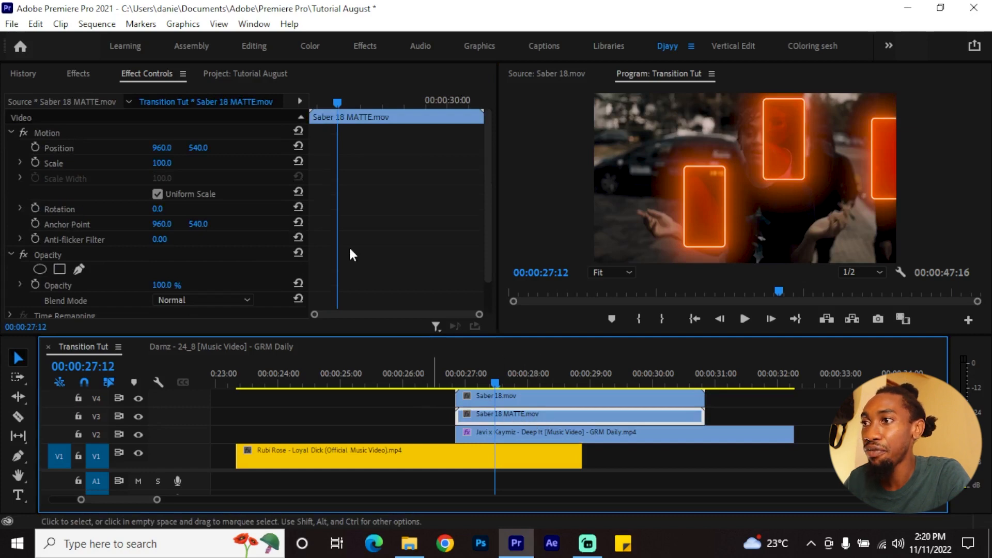
click(516, 436)
scroll(401, 252, down, 3)
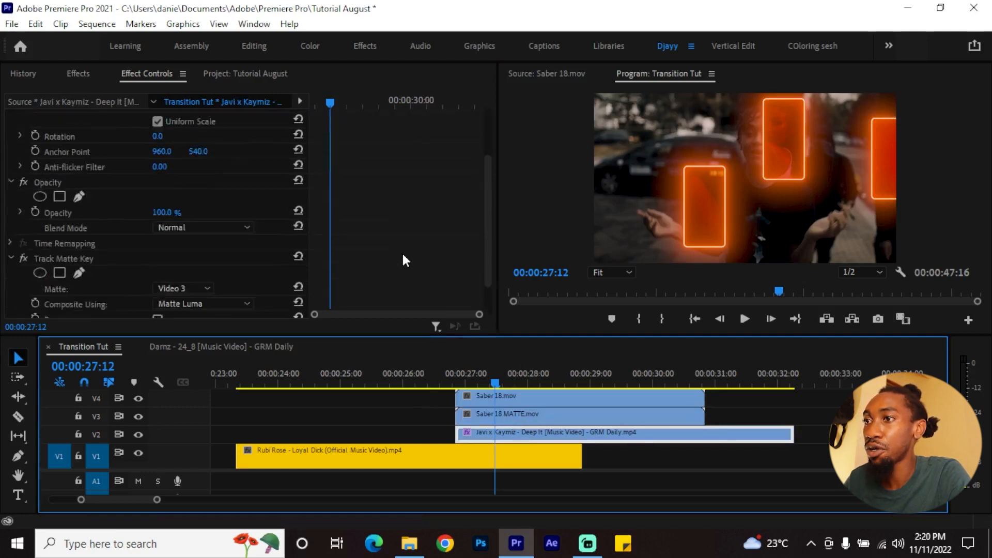
scroll(403, 256, down, 2)
click(157, 279)
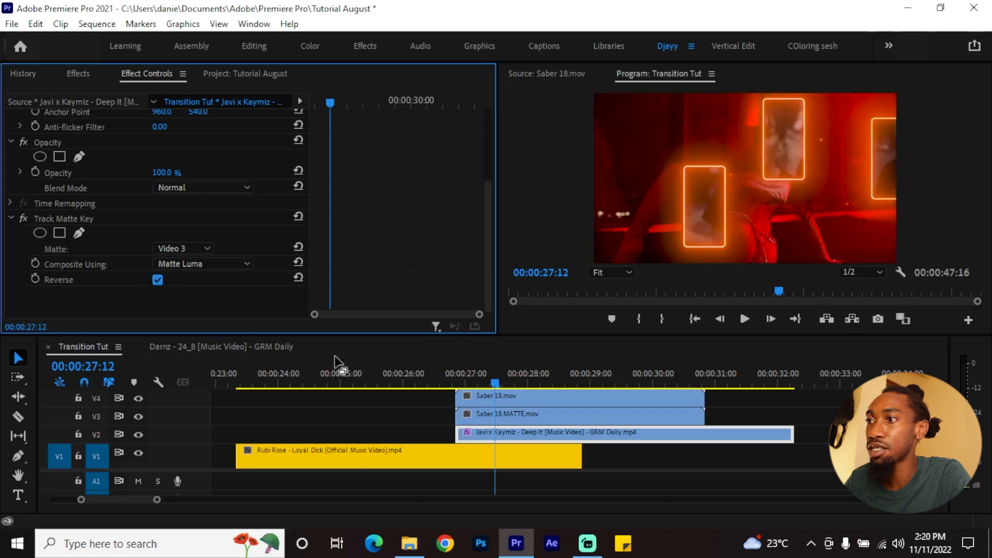
scroll(523, 431, down, 3)
click(531, 448)
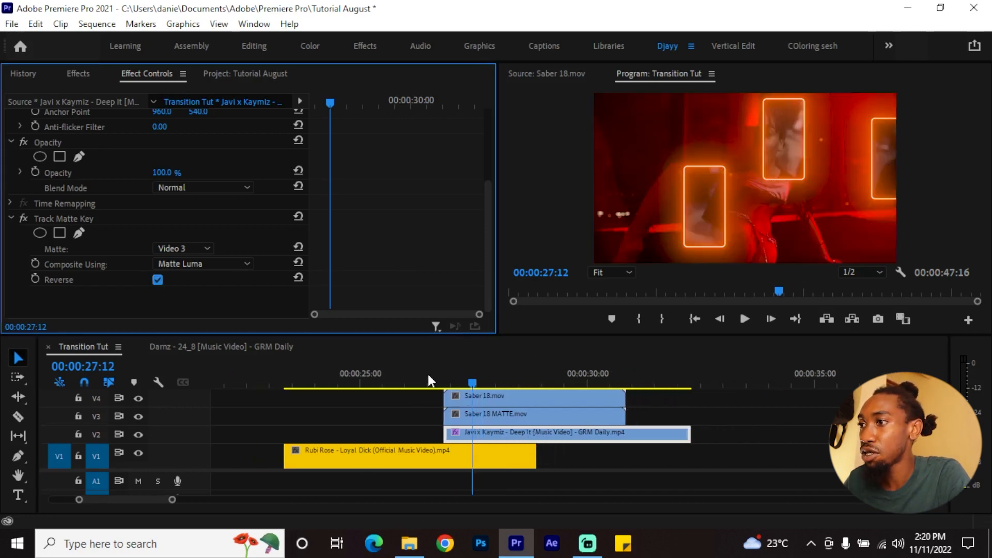
drag(432, 374, 539, 377)
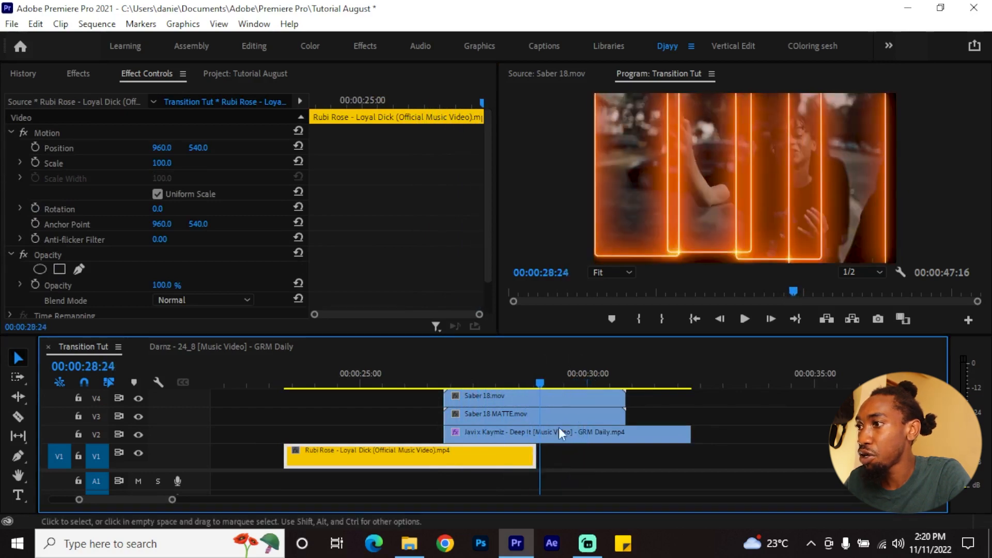
Extend the Rubi Rose clip to about 8 seconds and move the Saber 18 and Javi x Kaymiz stack so both Saber clips end with it
scroll(550, 442, down, 1)
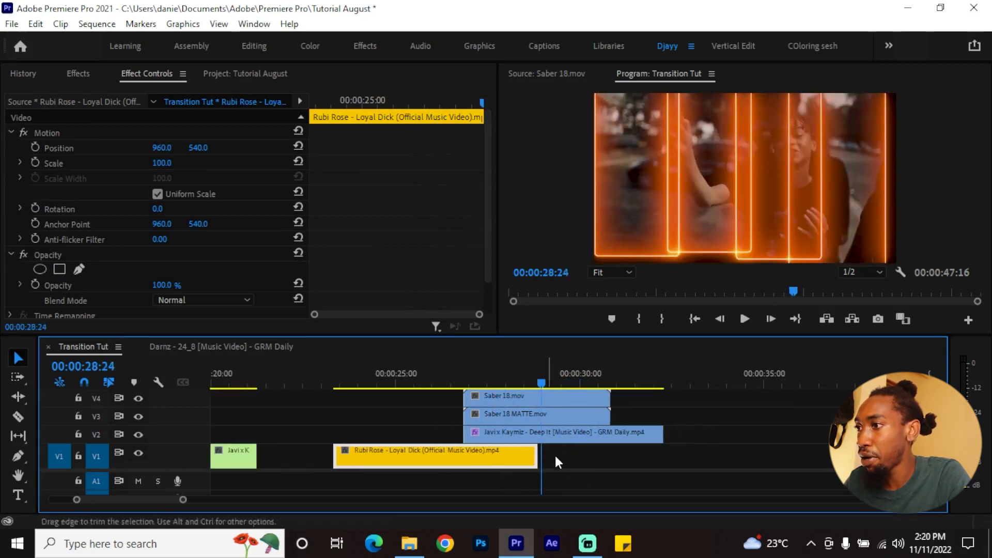
scroll(538, 458, down, 1)
drag(639, 399, 493, 414)
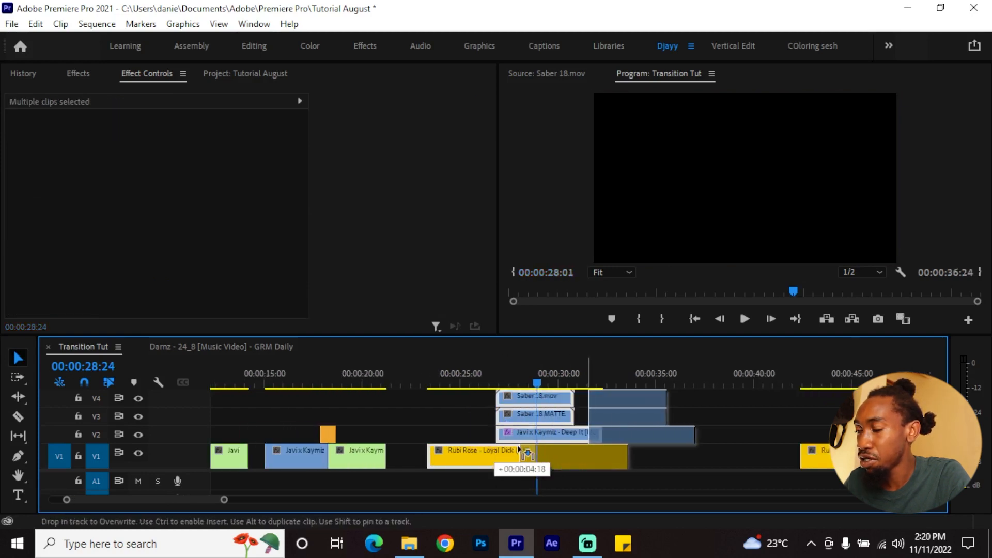
drag(519, 450, 475, 420)
click(478, 366)
scroll(643, 426, up, 2)
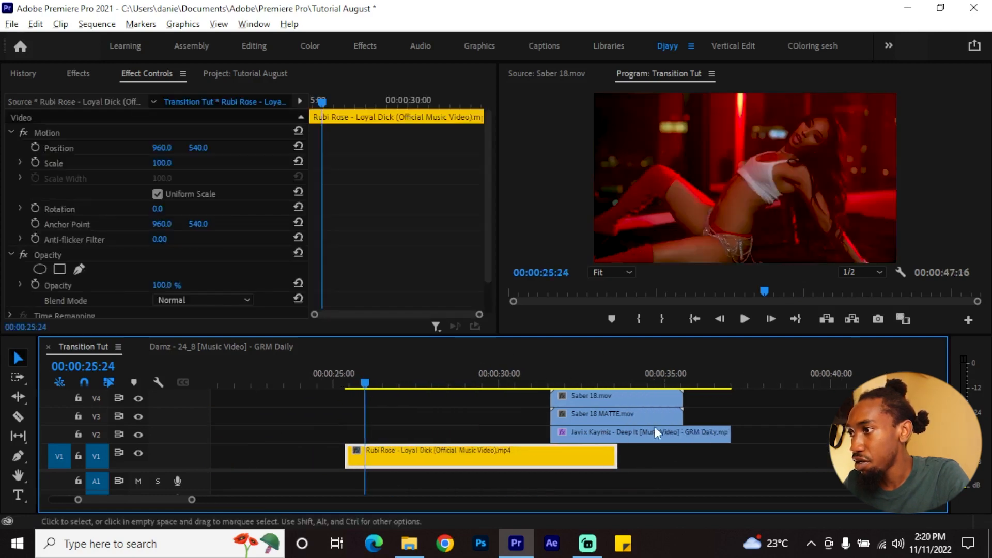
drag(730, 397, 544, 436)
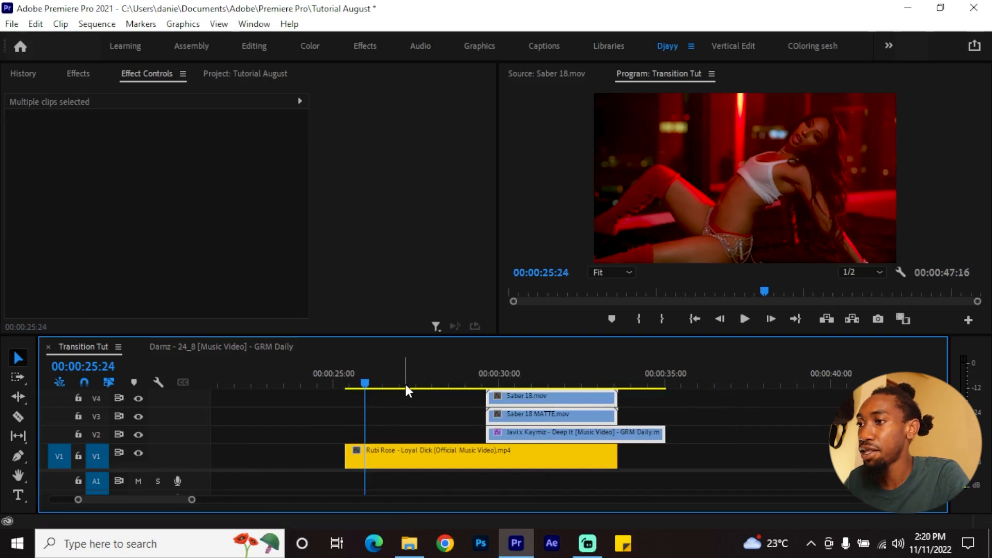
Play back the repositioned Saber transition and step through its frames to 00:00:30:18
key(space)
scroll(618, 433, down, 2)
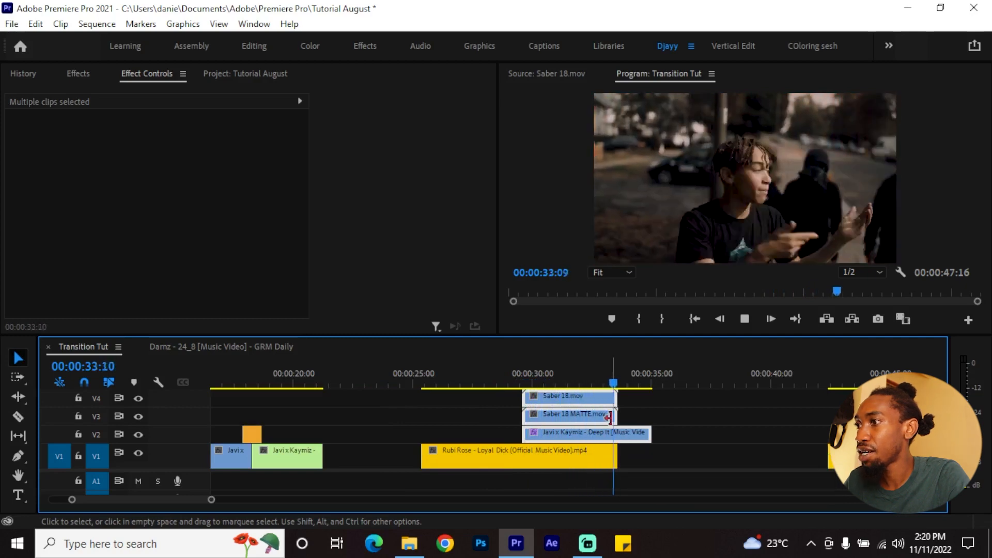
click(550, 372)
scroll(621, 436, up, 2)
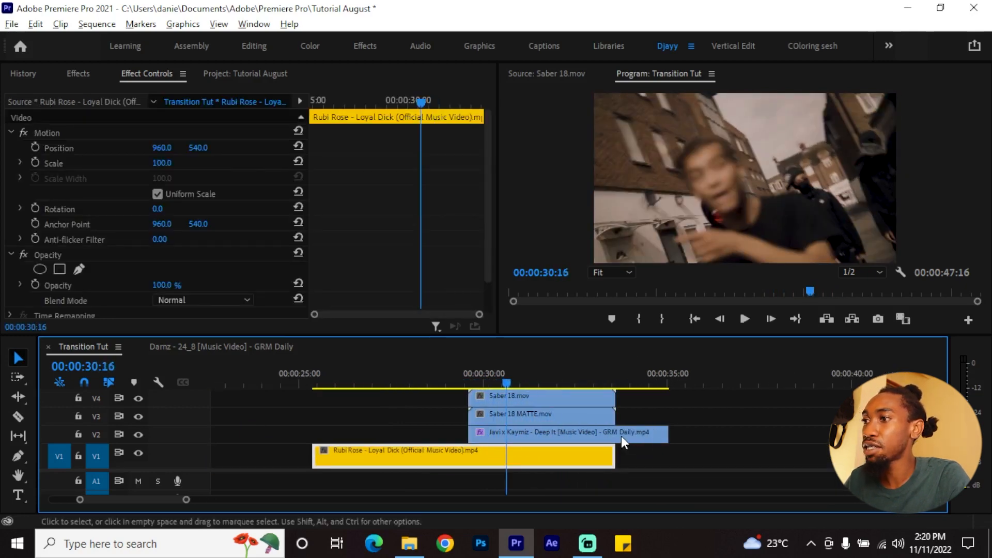
key(Right)
key(Right)
scroll(621, 436, up, 2)
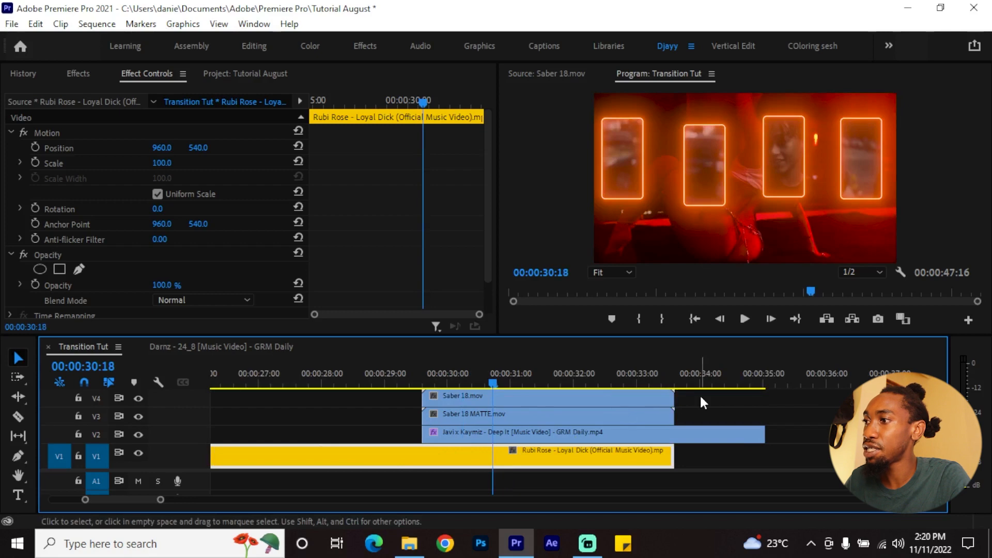
Try speeding up both Saber 18 clips to 208.33% with the Rate Stretch Tool, preview the result, and undo the stretch
drag(699, 393, 593, 417)
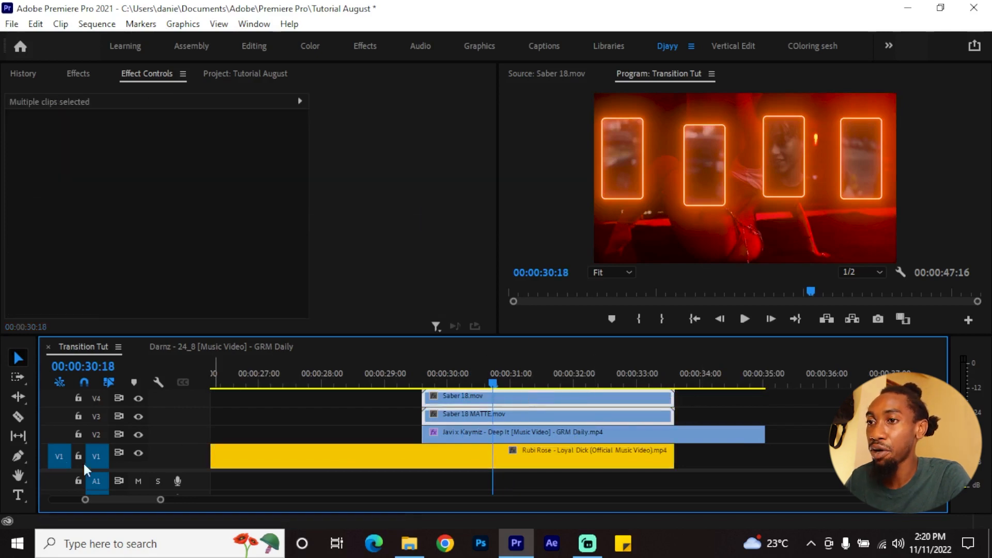
key(r)
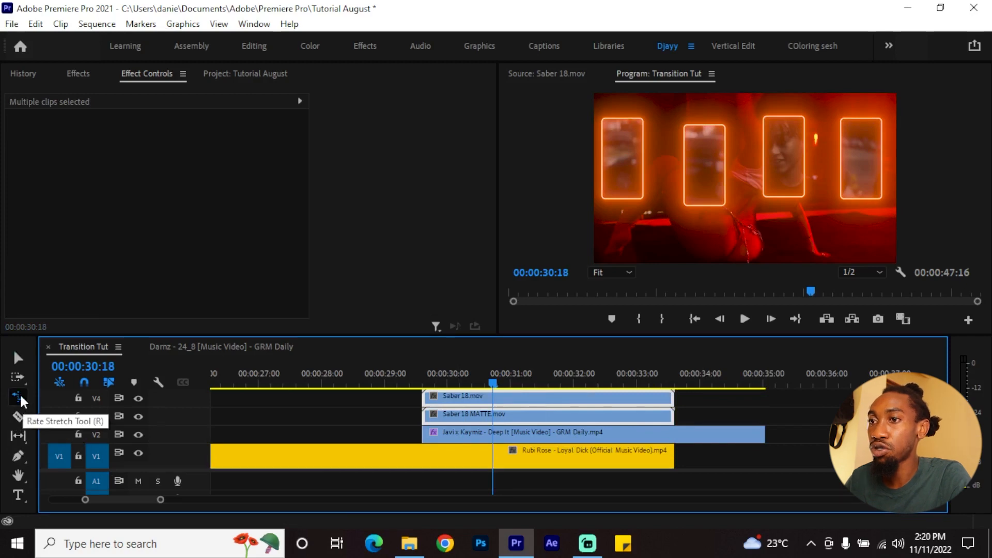
drag(669, 402, 542, 401)
click(404, 380)
key(space)
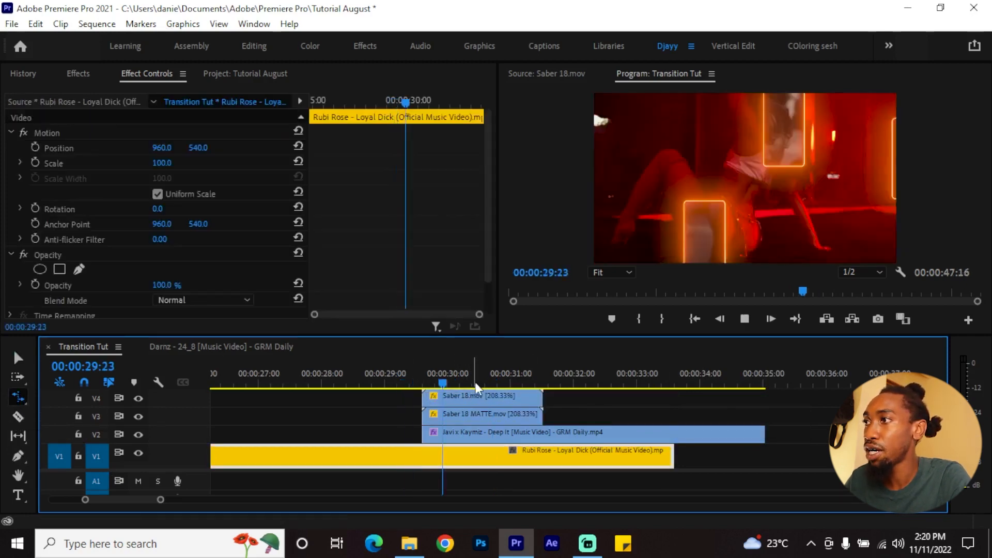
key(ctrl+z)
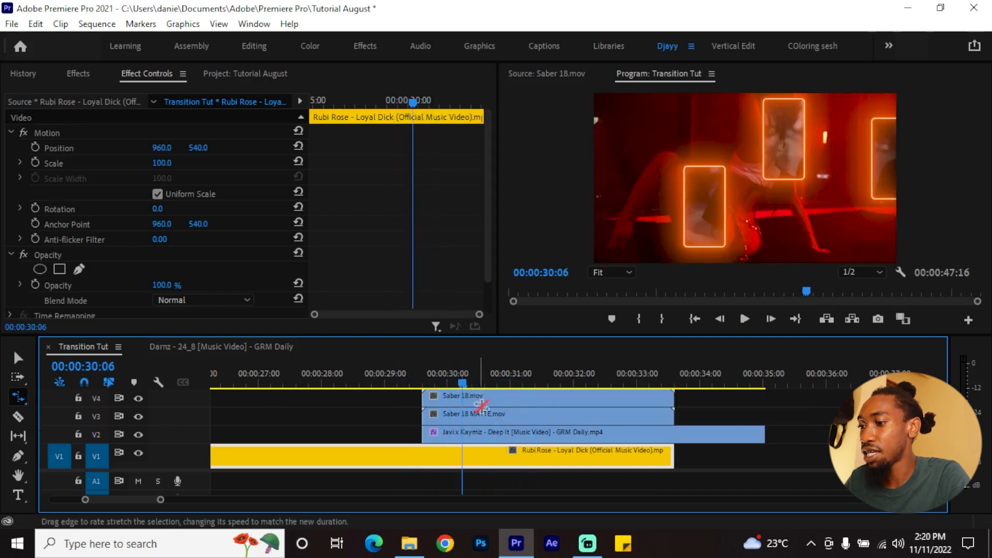
key(v)
Find the Color Balance (HLS) effect and apply it to the Saber 18.mov clip on V4
click(595, 396)
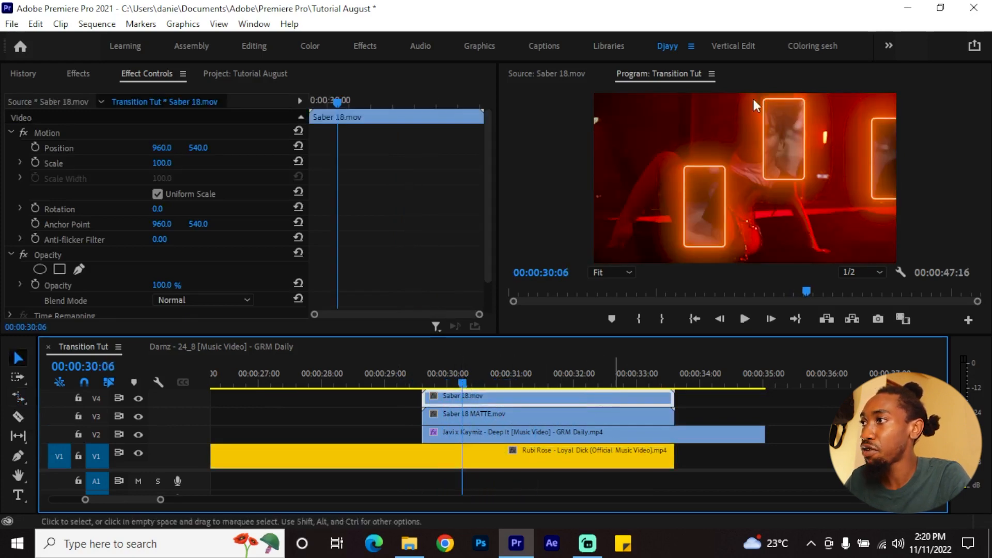
key(shift+7)
text(h)
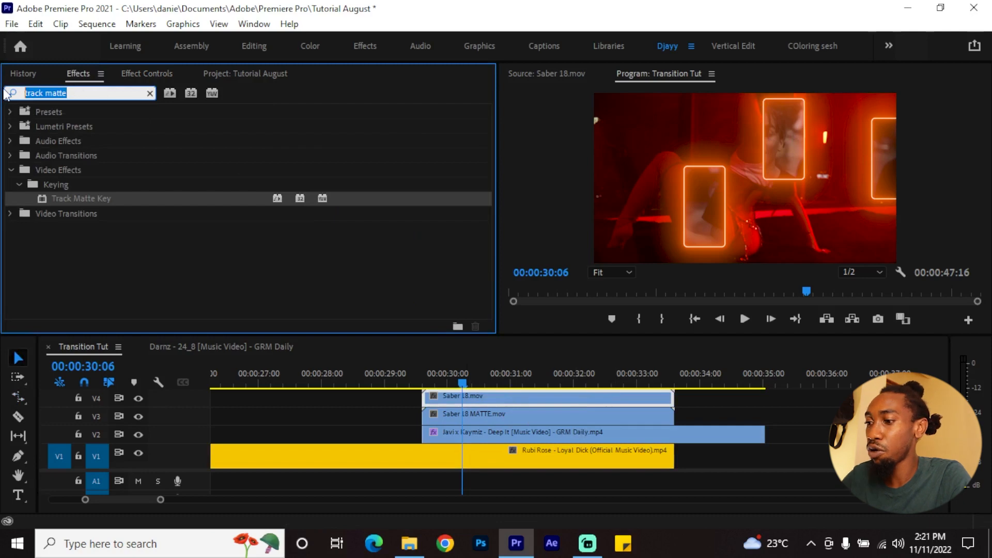
text(ls)
click(101, 245)
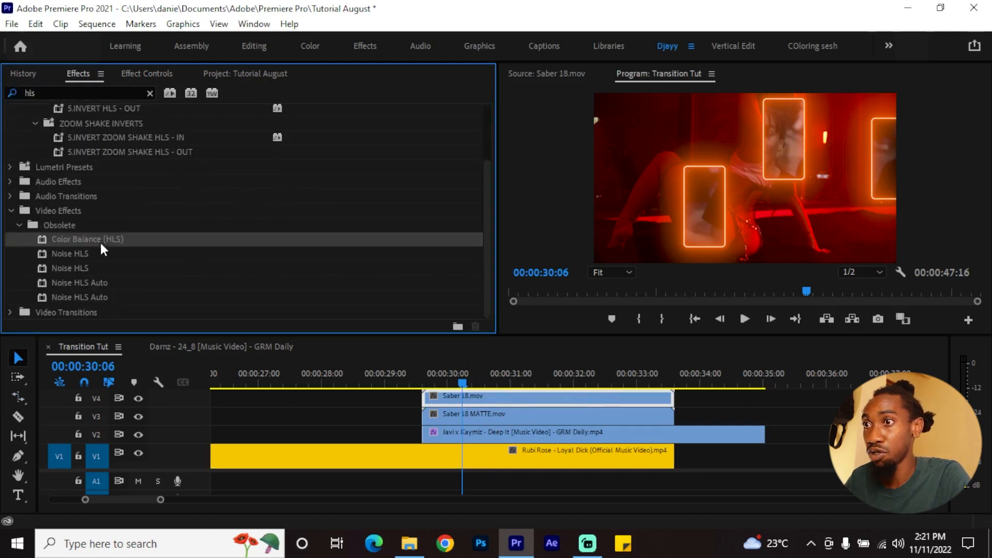
drag(505, 401, 503, 399)
Set the Color Balance (HLS) Hue of Saber 18.mov to 199° and play back the recoloured transition
key(shift+5)
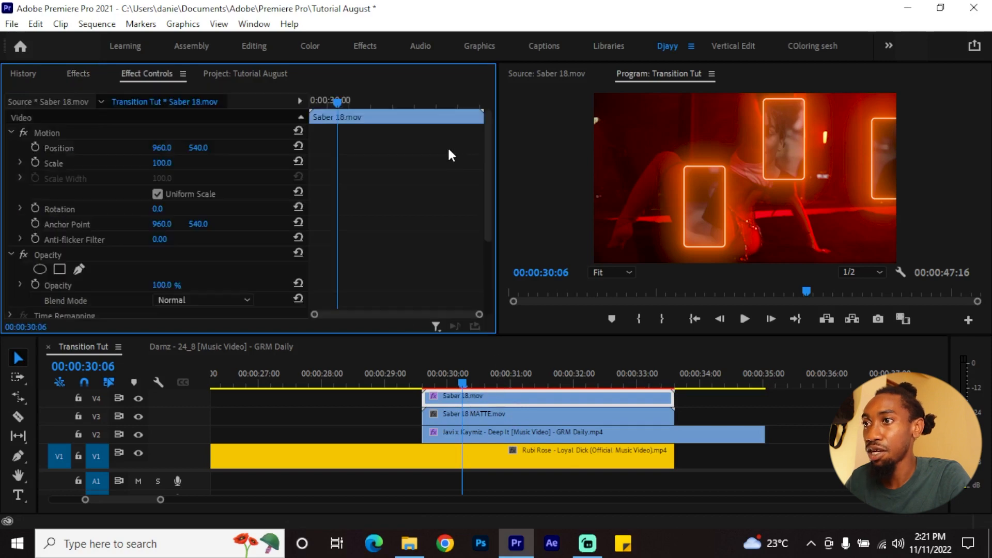
scroll(444, 155, down, 3)
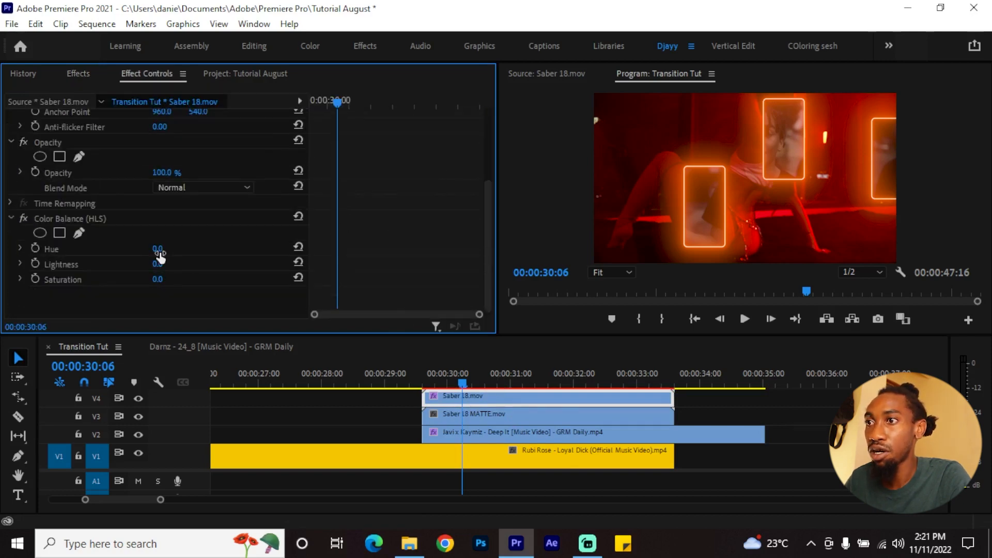
drag(159, 255, 187, 248)
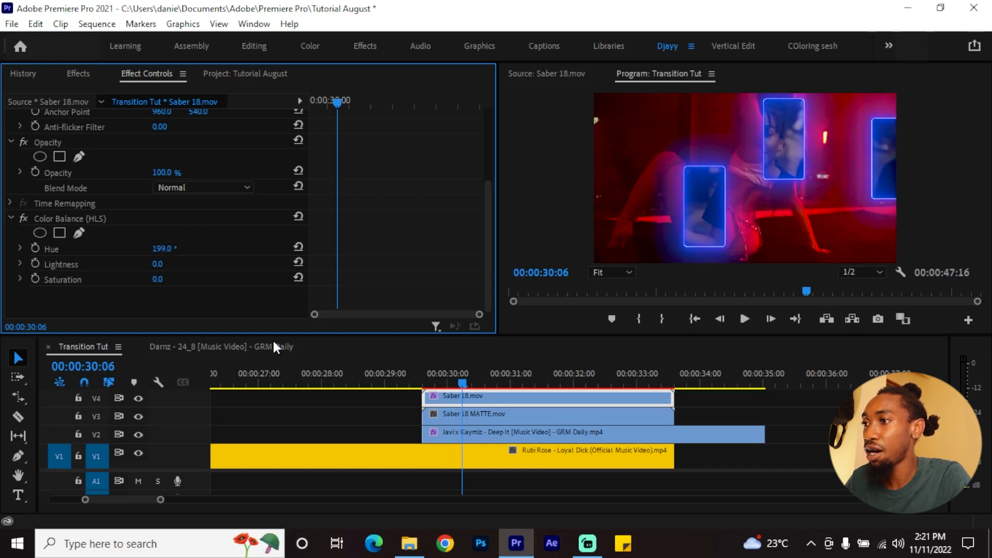
scroll(391, 416, down, 2)
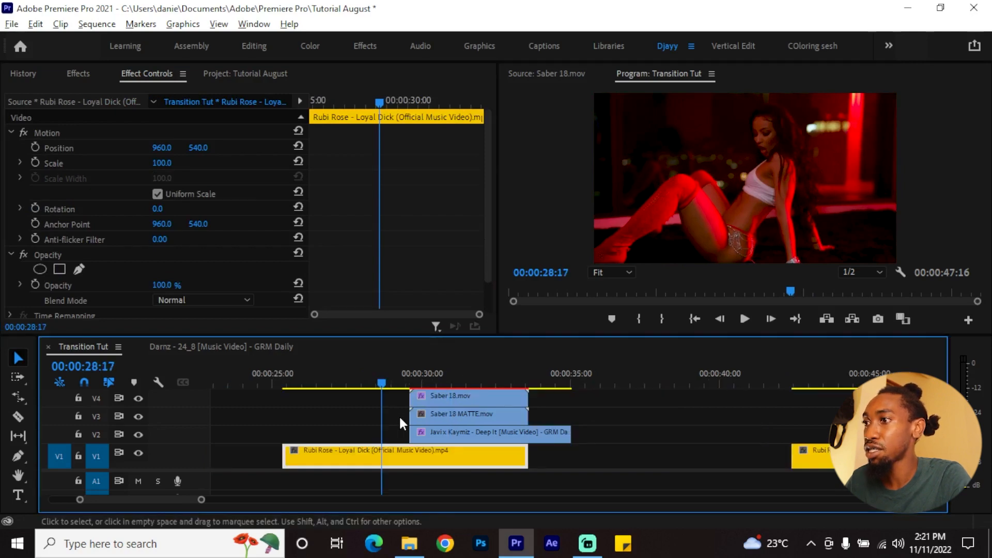
key(space)
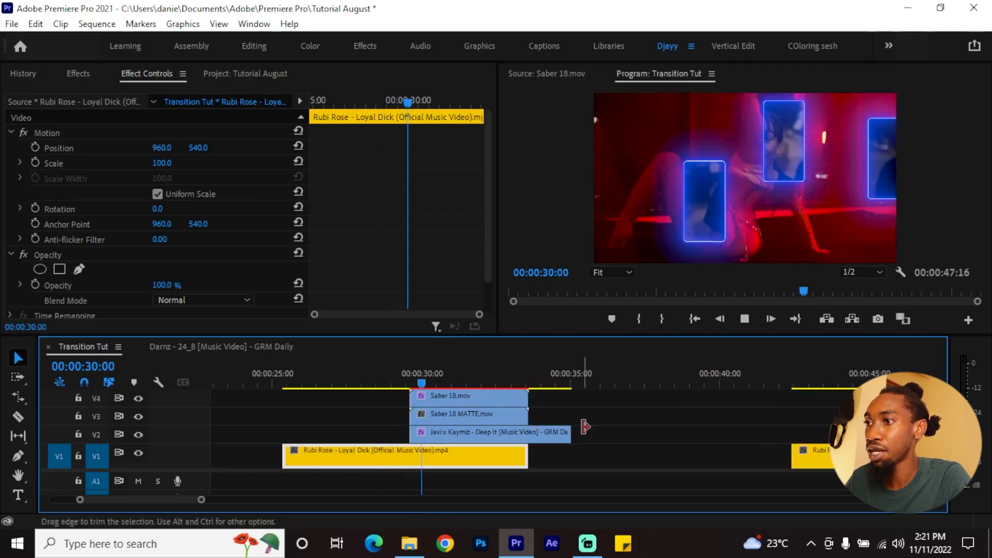
key(space)
Delete the Saber 18.mov and Saber 18 MATTE.mov clips from V4 and V3
scroll(546, 408, up, 1)
drag(557, 397, 424, 415)
key(Delete)
Bring in Saber 3 and Saber 3 MATTE from the File Explorer pack folder, stacking them on V4 and V3 at the Javi x Kaymiz clip's start
click(409, 544)
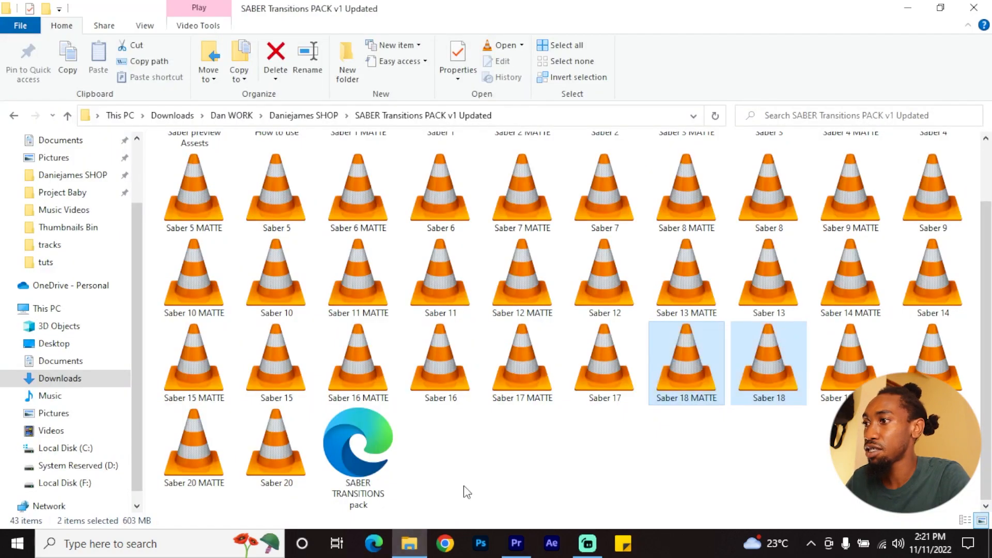
scroll(532, 429, up, 2)
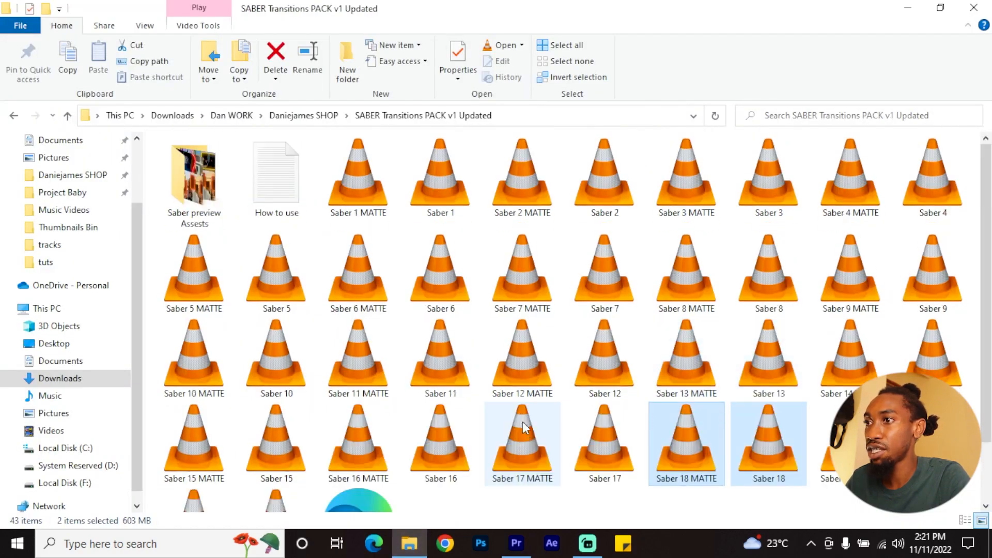
click(784, 204)
ctrl+click(674, 197)
drag(764, 186, 398, 396)
scroll(397, 423, up, 4)
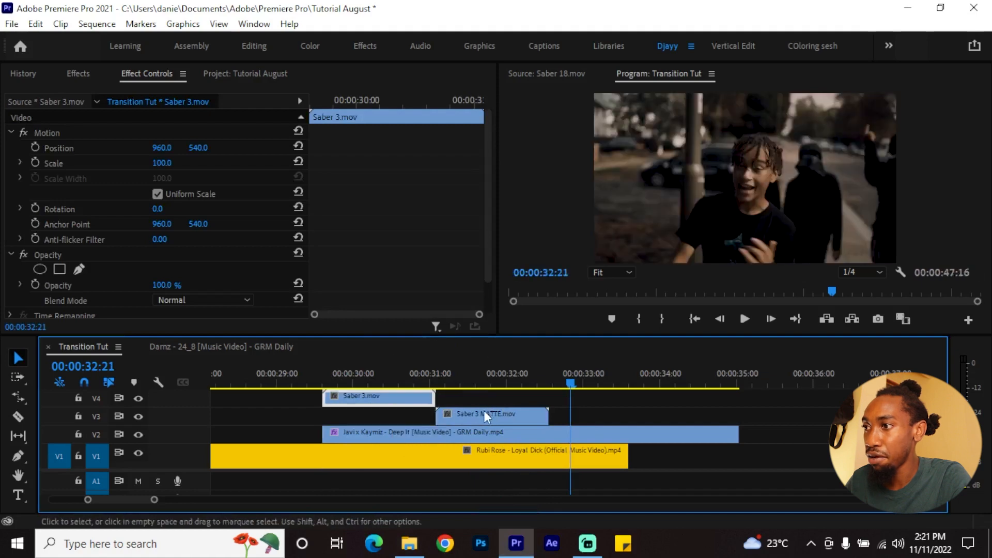
drag(484, 410, 370, 413)
scroll(384, 437, up, 2)
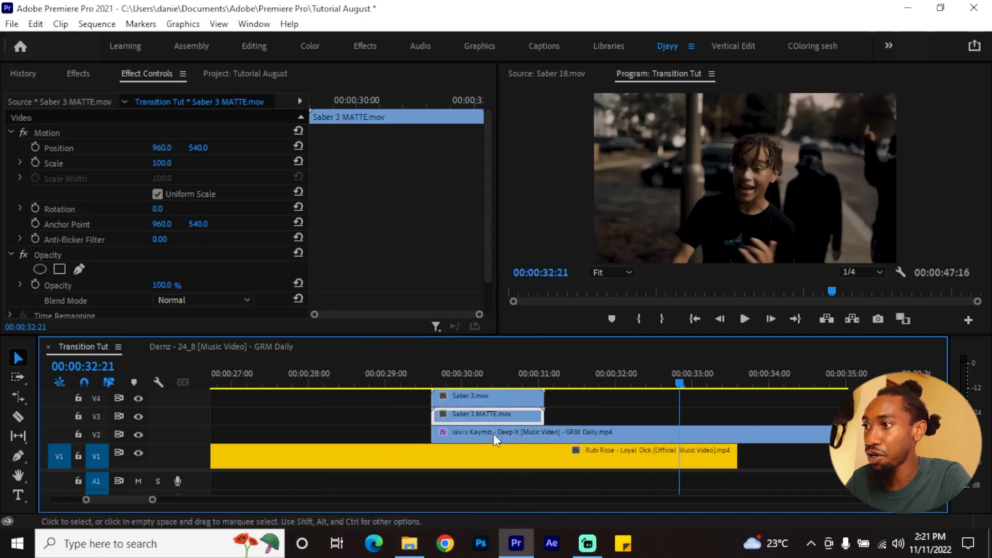
Select the Javi x Kaymiz clip on V2 and check its Track Matte Key settings
scroll(491, 442, down, 3)
click(485, 437)
click(436, 209)
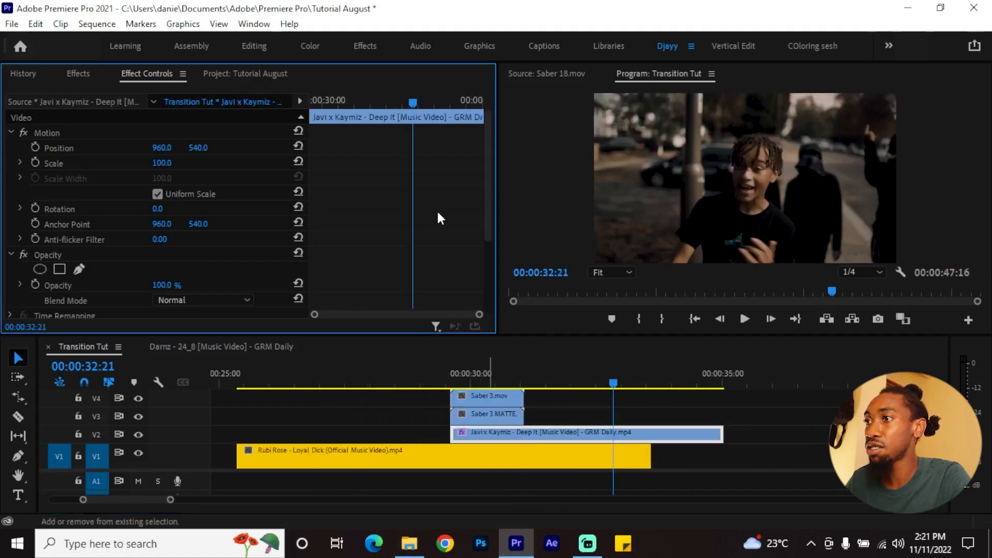
scroll(437, 219, down, 3)
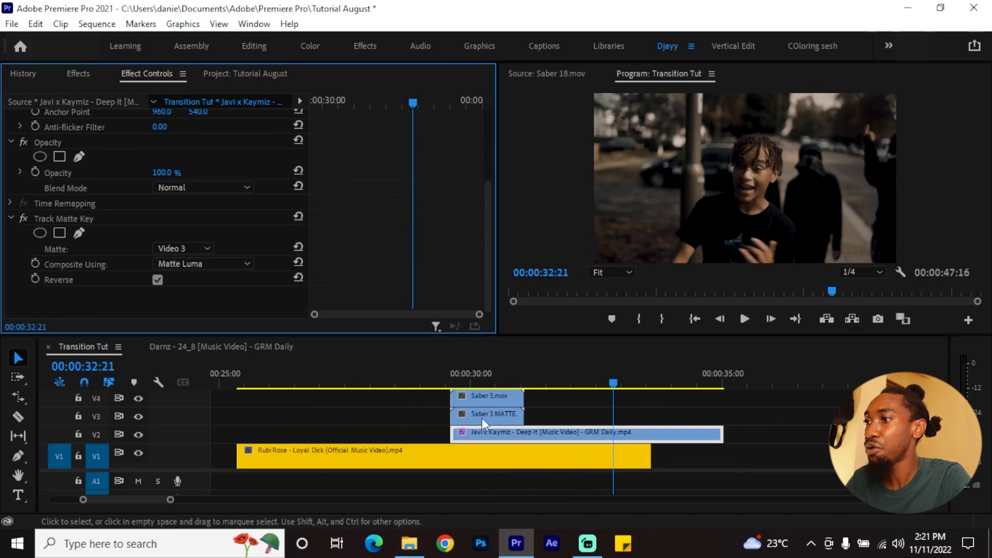
Shift the Saber 3, Saber 3 MATTE and Javi x Kaymiz clips until Saber 3 ends at 00:00:32:21, and move V1's Rubi Rose clip later
drag(562, 405, 448, 436)
drag(576, 436, 634, 438)
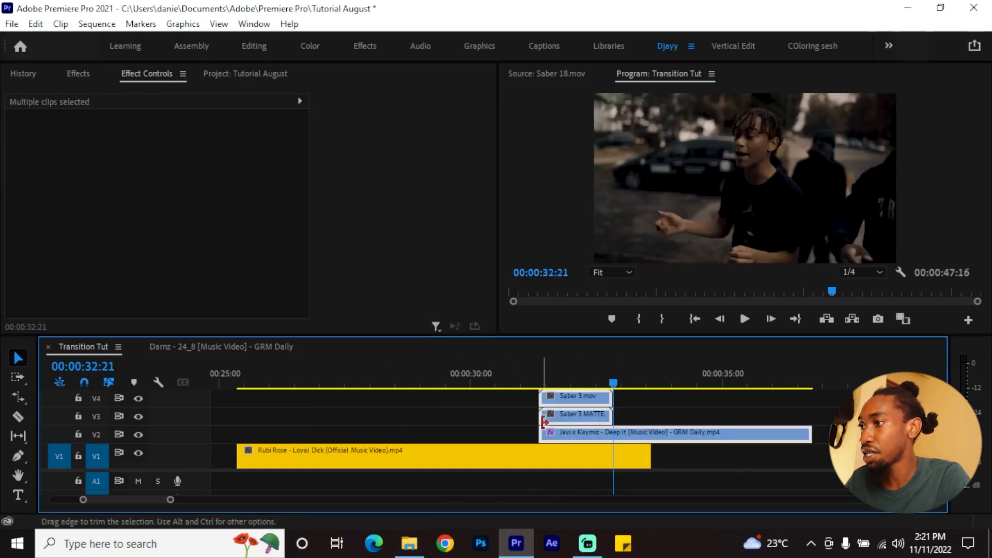
key(minus)
drag(402, 456, 478, 457)
drag(495, 381, 529, 380)
drag(478, 455, 527, 455)
Play back the Saber 3 matte transition between the Rubi Rose and Javi x Kaymiz clips
key(space)
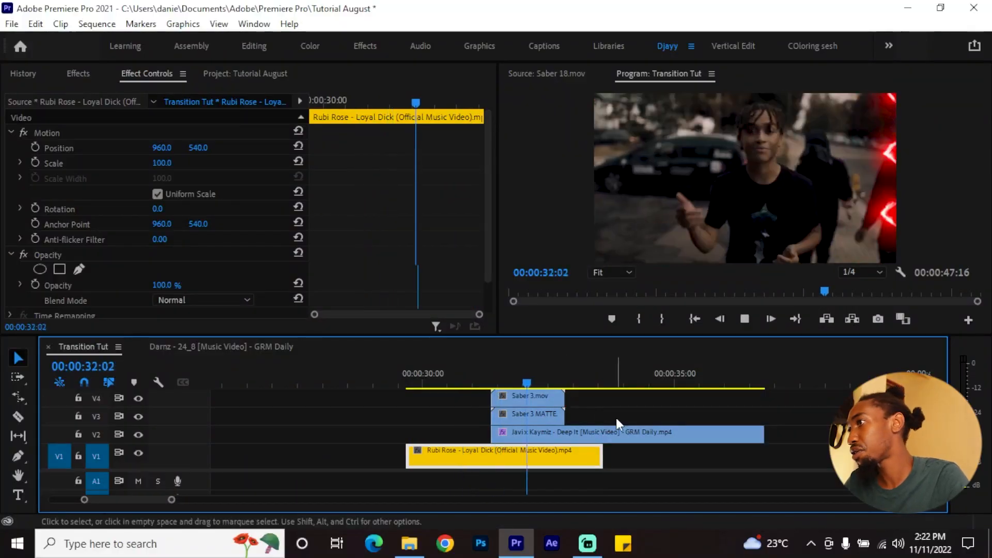
key(space)
scroll(694, 445, down, 3)
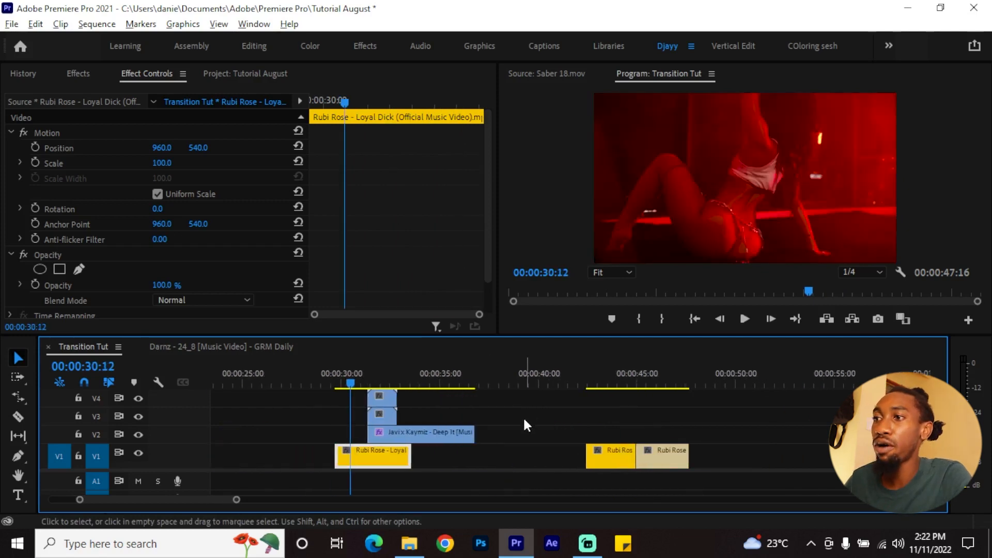
Scrub through the last two Rubi Rose clips to examine the red fire shot and the motorbike shot around their cut
scroll(520, 423, up, 2)
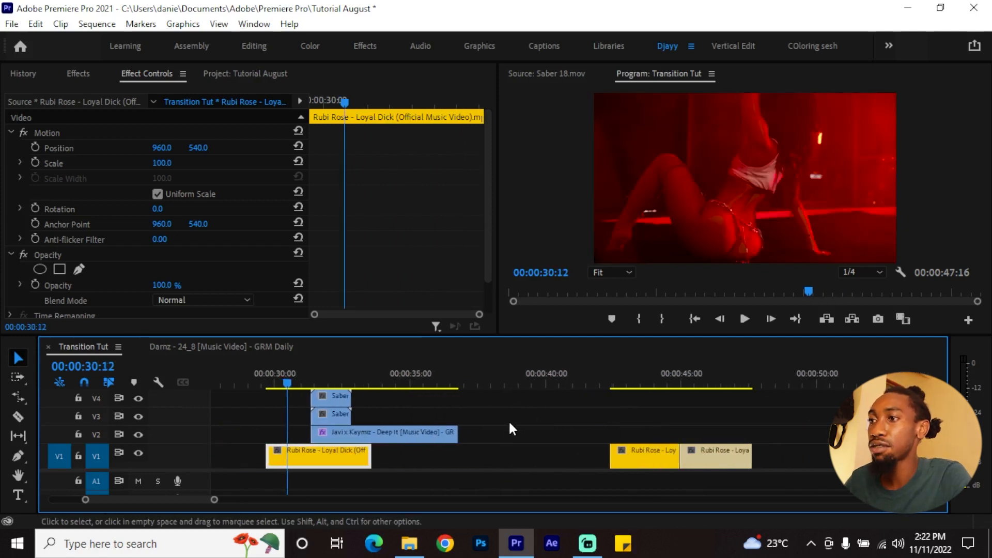
click(612, 378)
drag(634, 378, 667, 378)
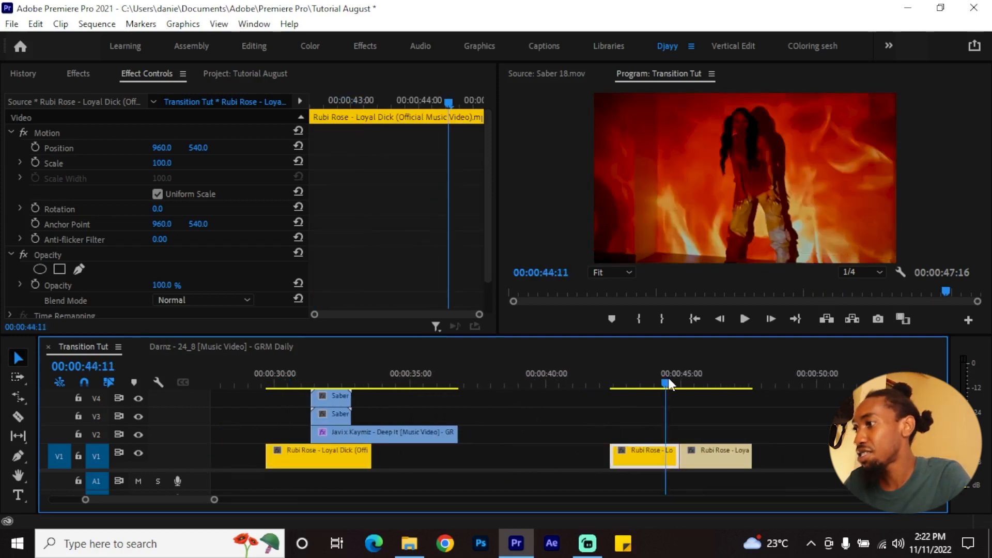
scroll(698, 419, down, 3)
scroll(643, 421, up, 2)
scroll(642, 421, down, 3)
drag(534, 390, 603, 404)
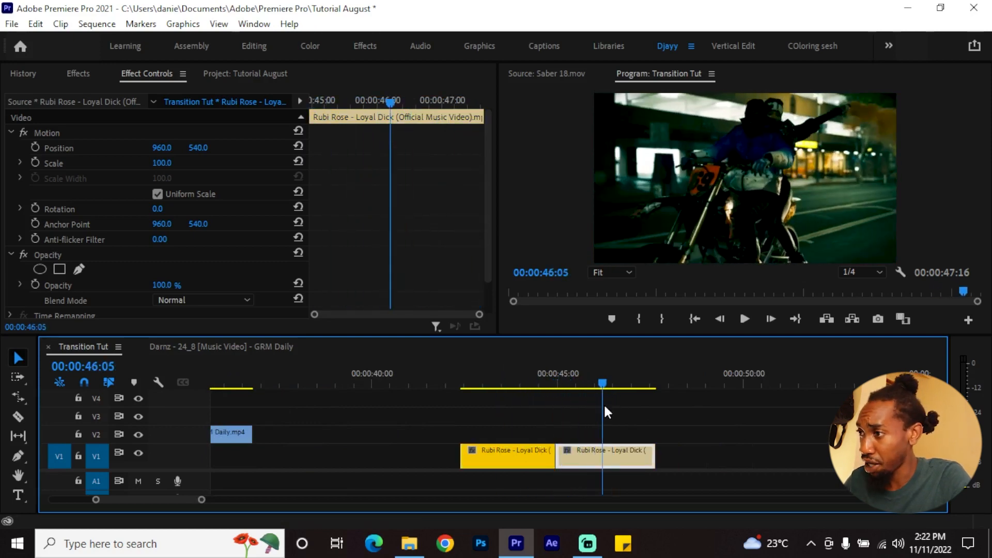
scroll(638, 429, up, 1)
scroll(630, 432, down, 3)
click(471, 383)
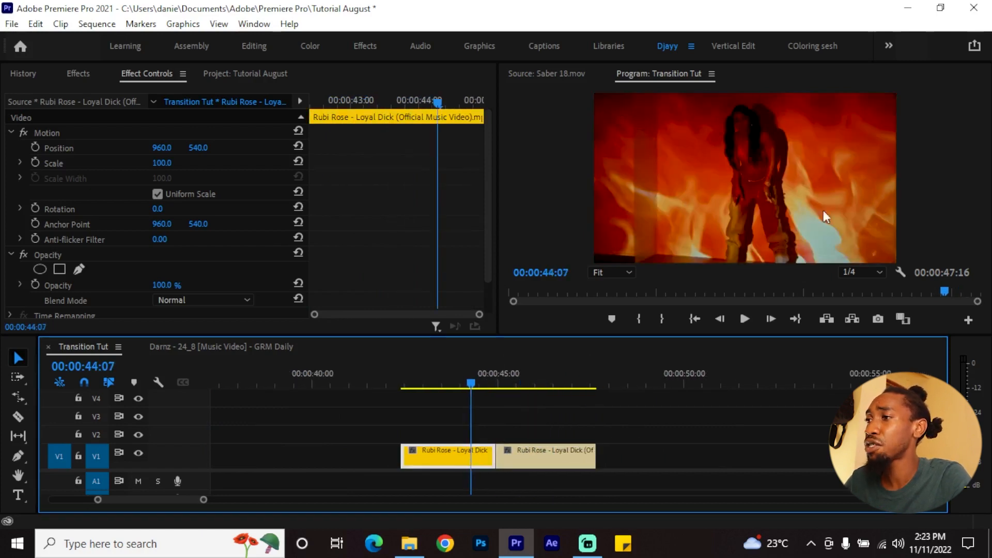
drag(471, 386, 480, 373)
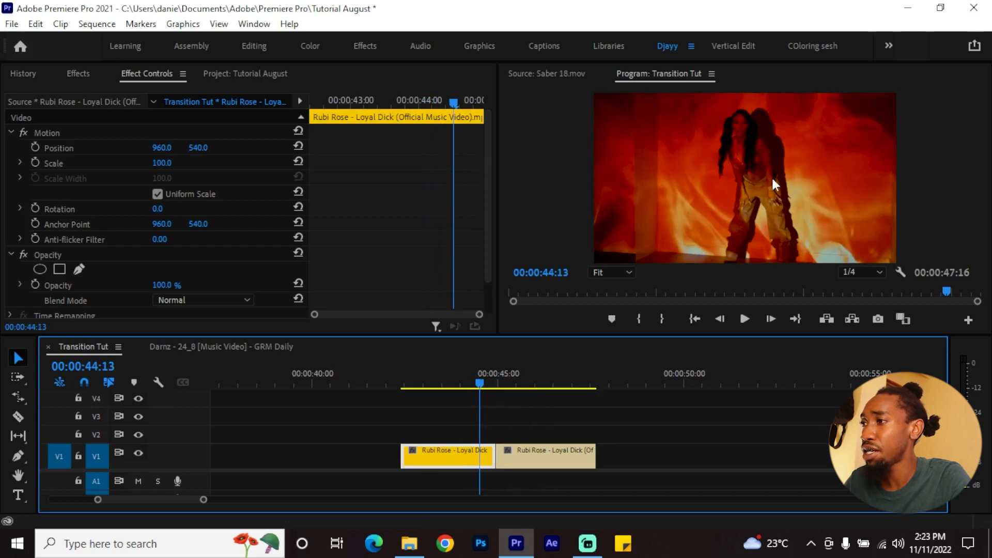
scroll(514, 456, up, 2)
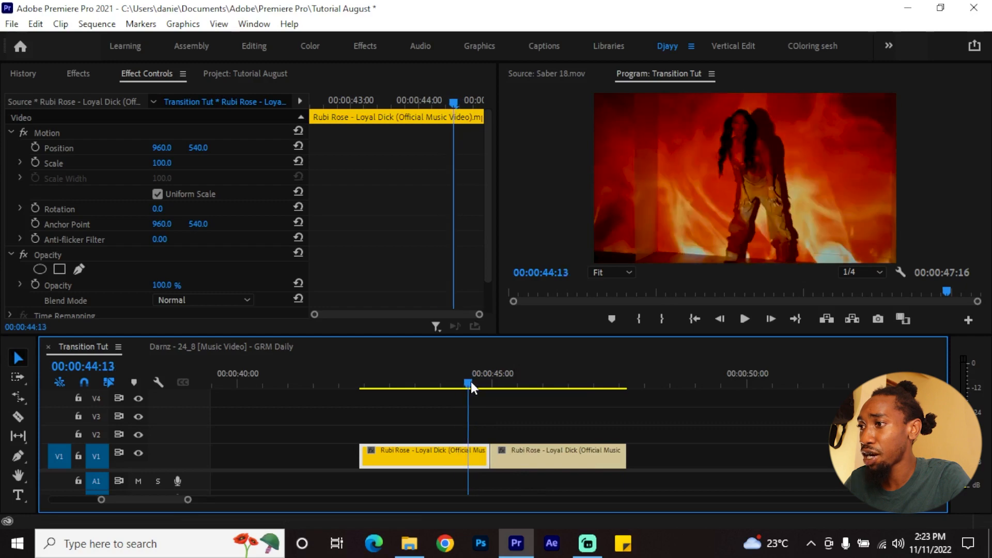
Go 15 frames back from the cut between the two Rubi Rose clips and split the yellow fire clip at 00:00:44:09
click(489, 385)
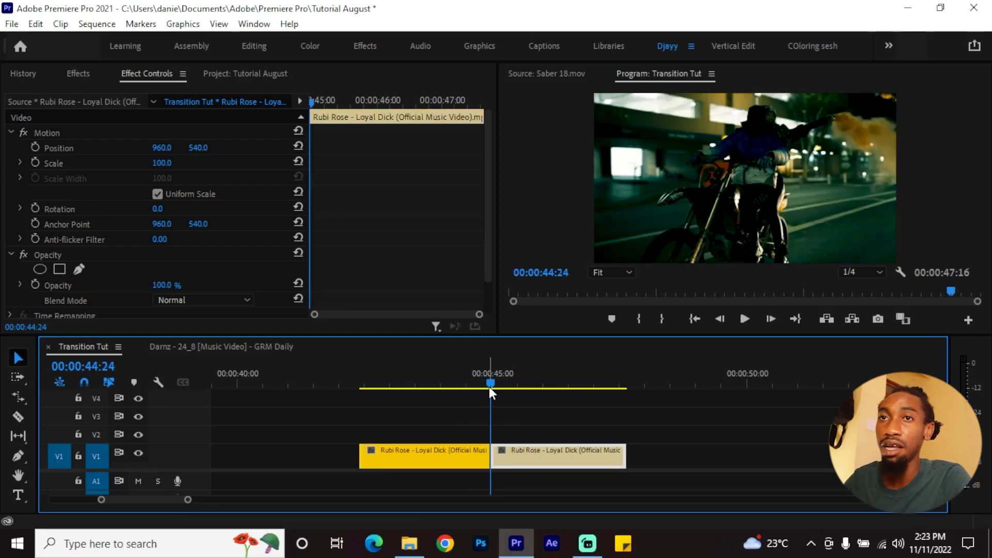
key(shift+Left)
key(shift+Left)
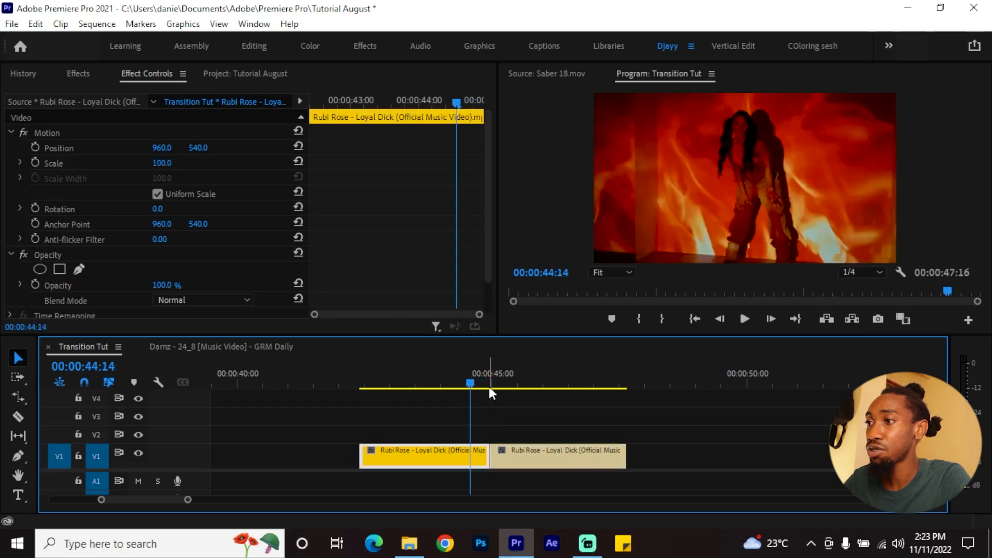
key(shift+Left)
key(c)
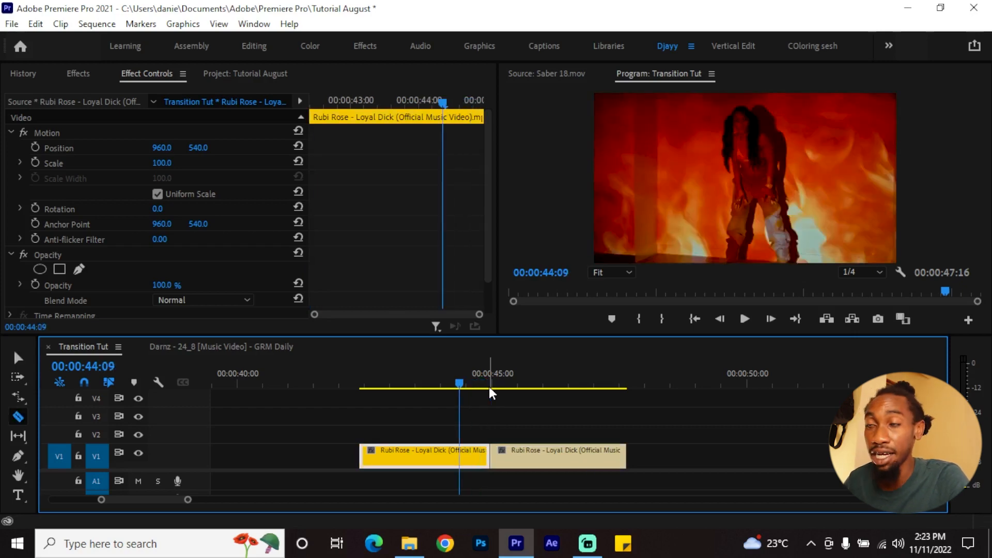
click(467, 453)
key(v)
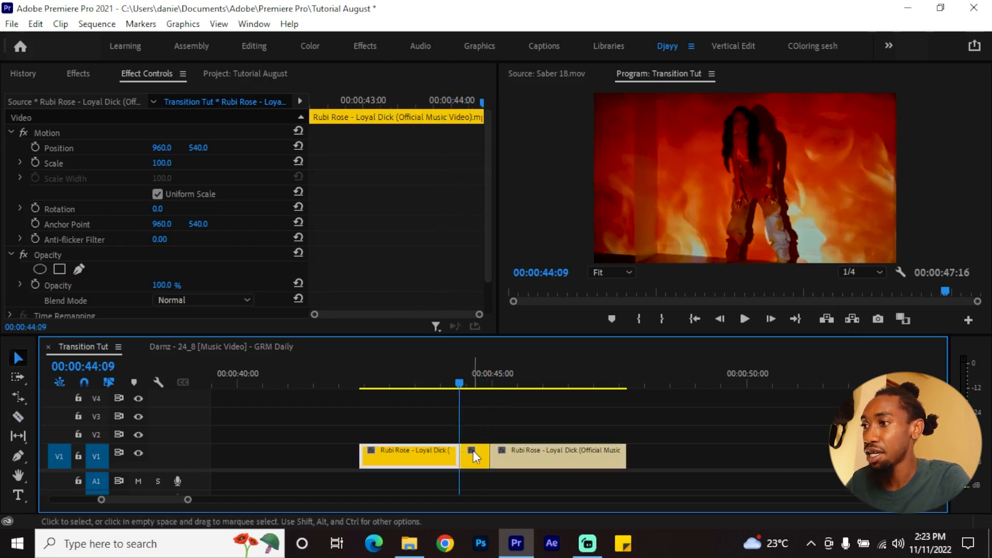
Raise the split-off end of the fire clip to V2 and slide the motorbike clip on V1 beneath it to start at 00:00:44:09
drag(479, 452, 478, 439)
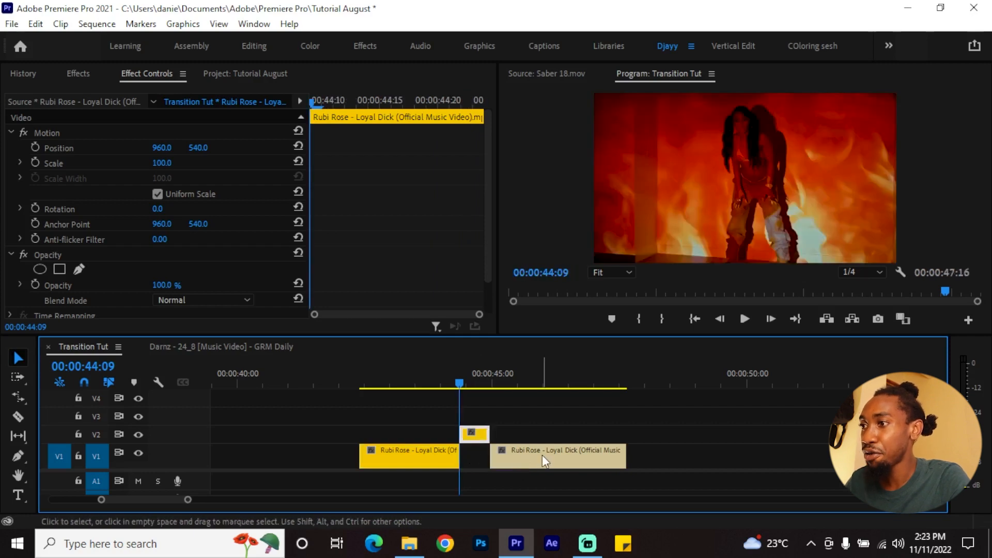
drag(541, 454, 476, 454)
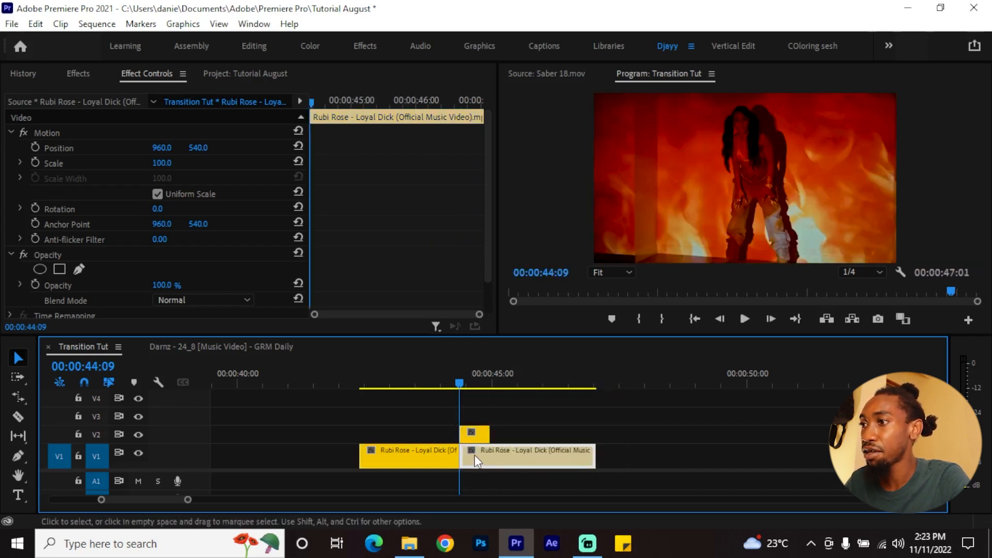
key(=)
Go to 00:00:44:15, search the effects for "color key" and apply Color Key to the short Rubi Rose piece on V2
drag(395, 380, 475, 387)
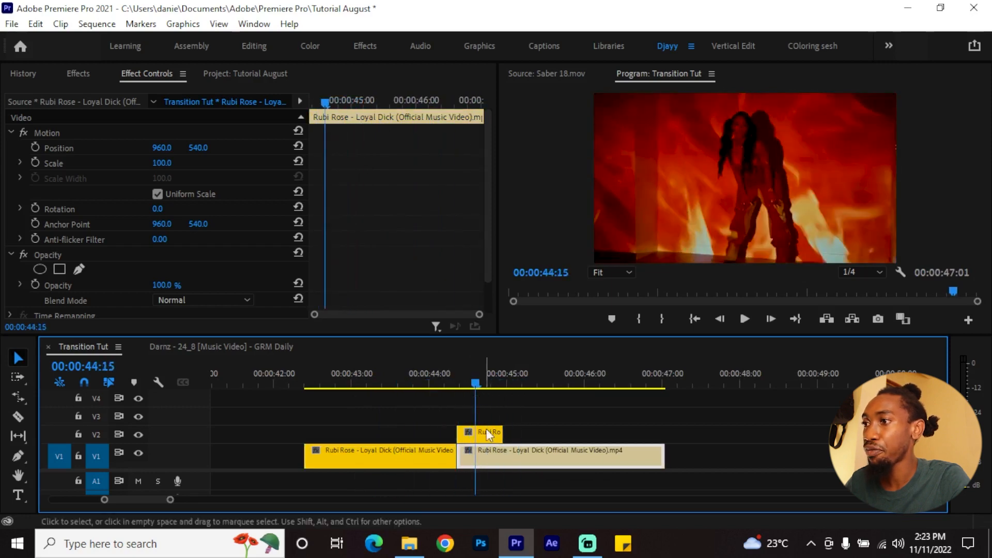
click(492, 435)
click(85, 74)
click(30, 93)
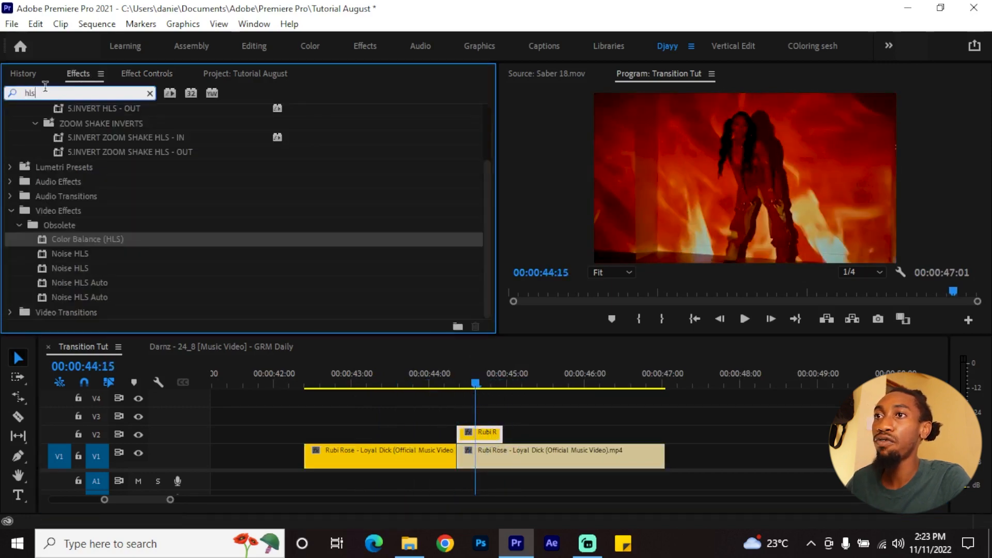
text(col)
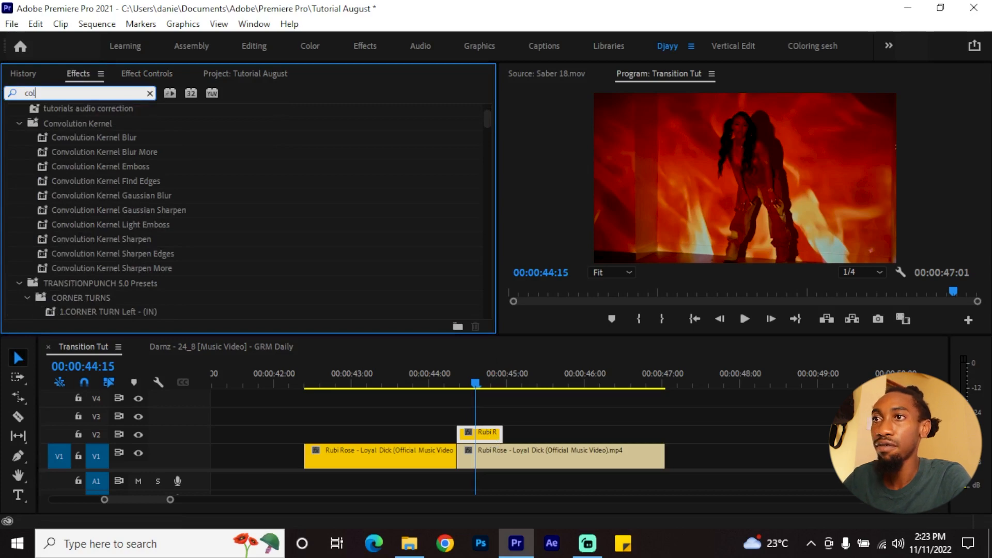
text(or key)
drag(68, 197, 481, 435)
Sample the red background beside the dancer as the Key Color and test a Color Tolerance of 28
key(shift+5)
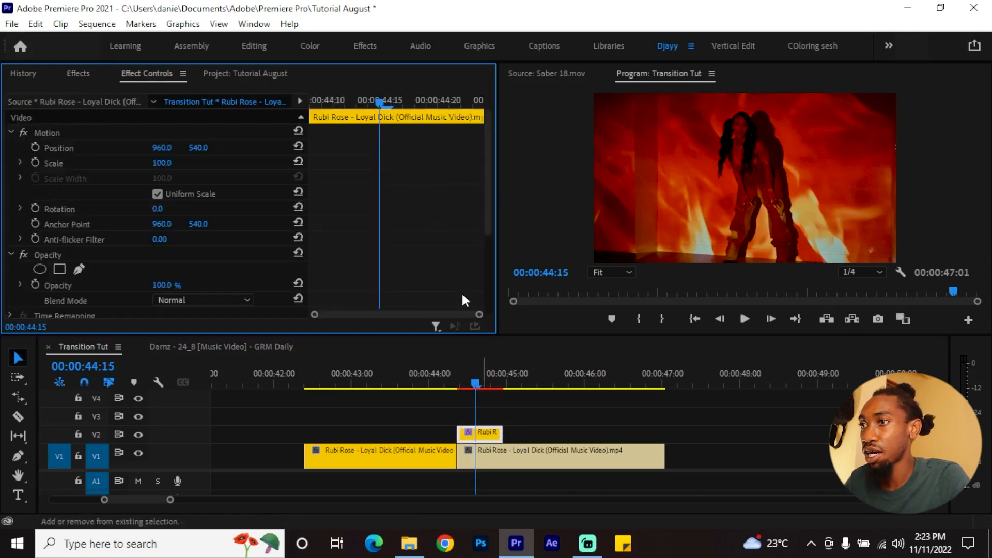
scroll(421, 203, down, 3)
click(177, 233)
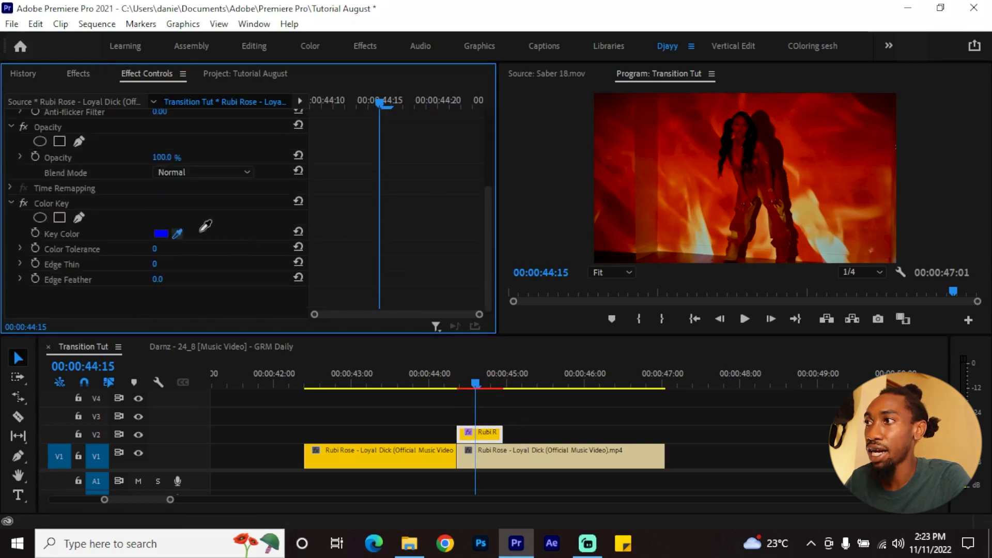
click(716, 163)
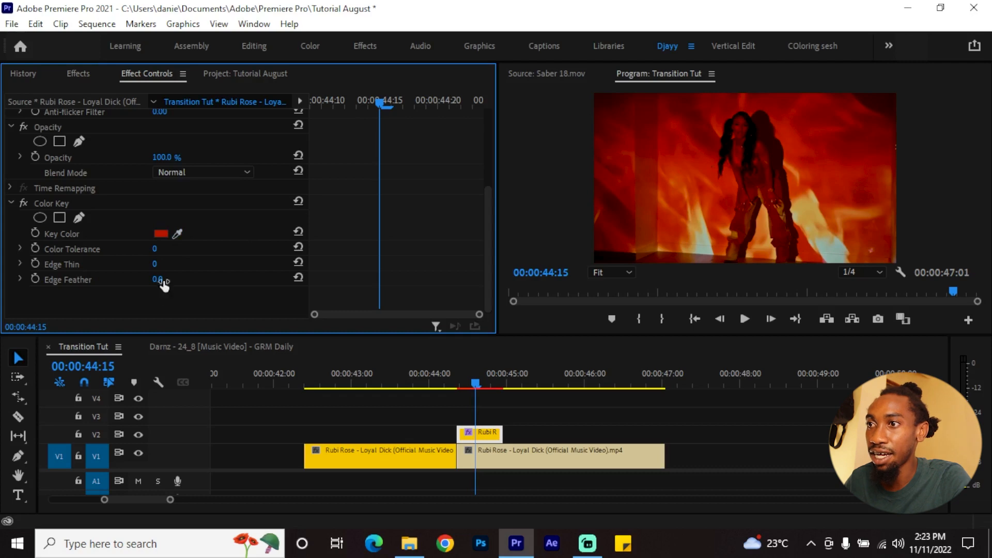
drag(153, 248, 168, 249)
Keyframe Color Tolerance at 0 at 00:00:44:09 and raise it near the V2 piece's end until the red shot is almost fully keyed out
click(457, 382)
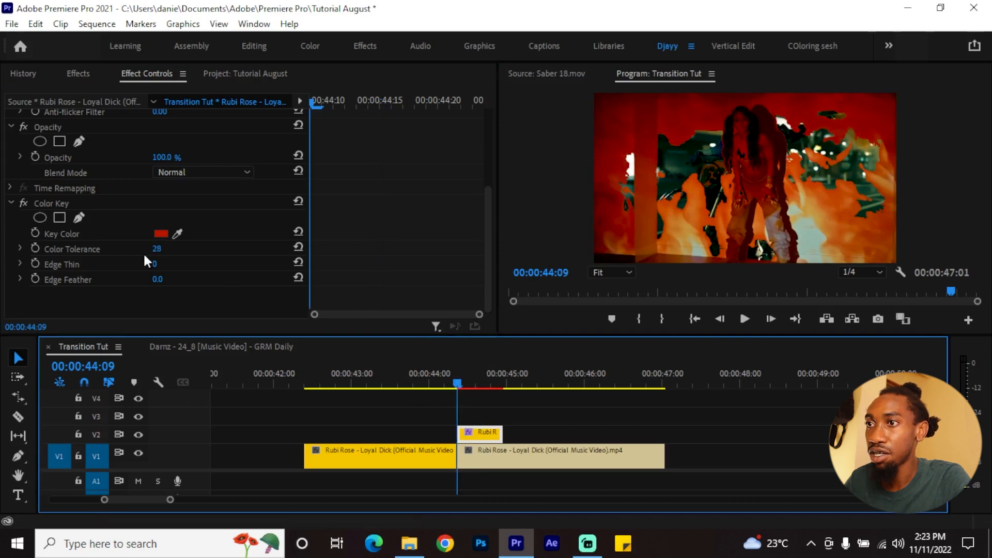
drag(160, 249, 144, 249)
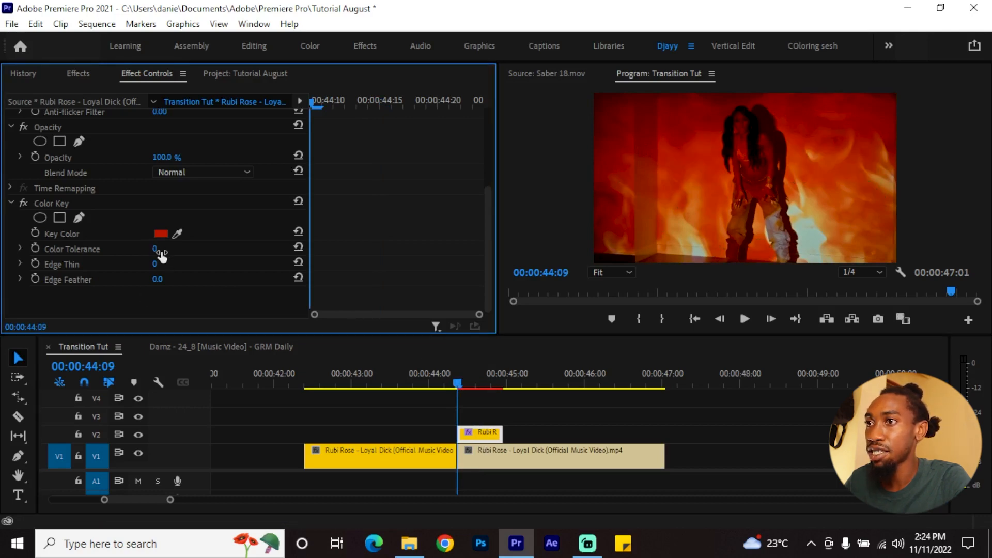
click(35, 247)
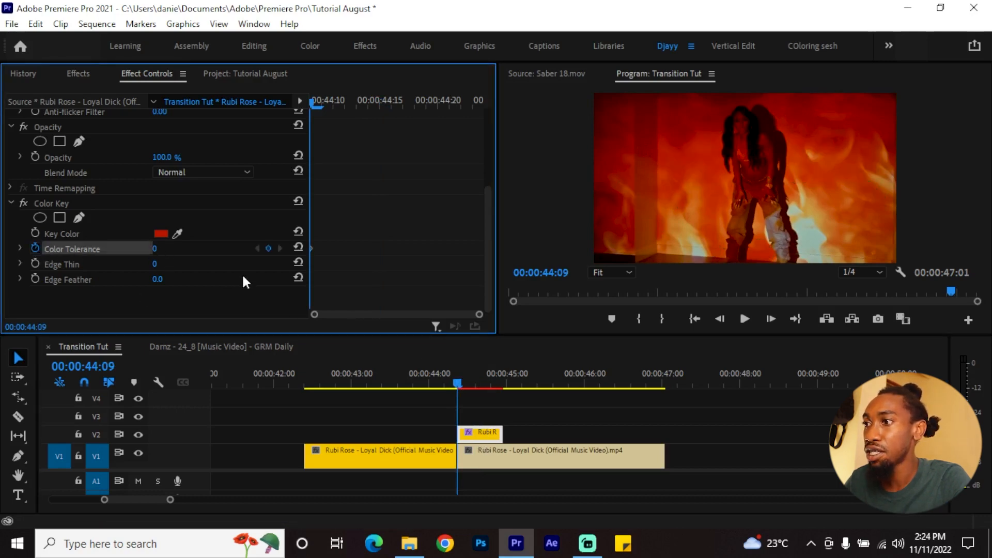
drag(476, 381, 497, 381)
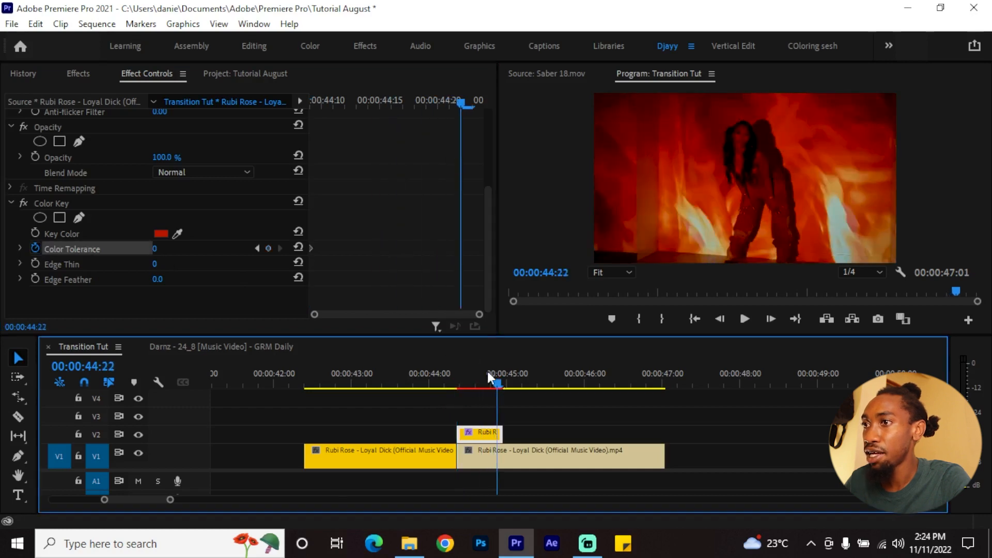
drag(155, 249, 175, 250)
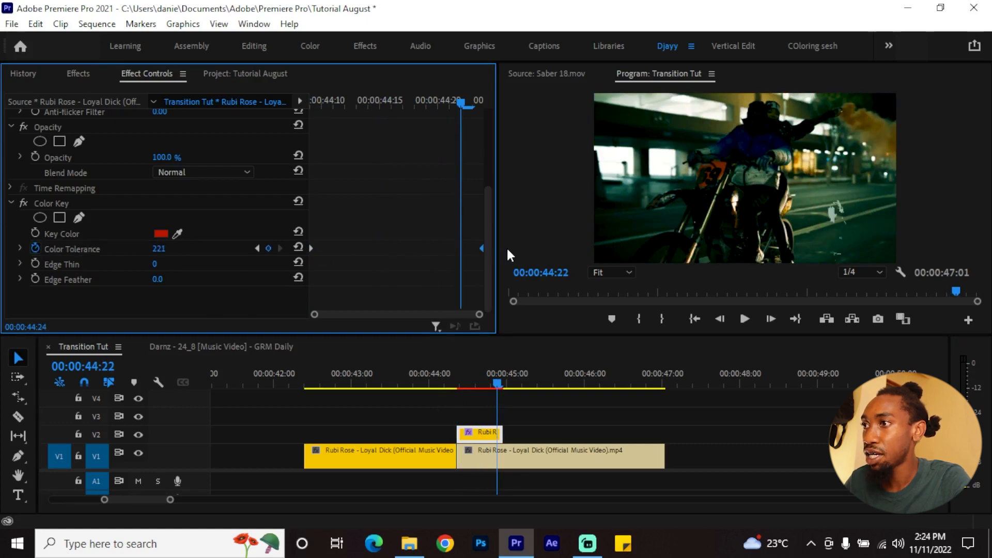
Play back the Color Key transition from 00:00:43:22 and scrub to 00:00:44:13 to inspect the keyed edges
click(439, 377)
click(422, 377)
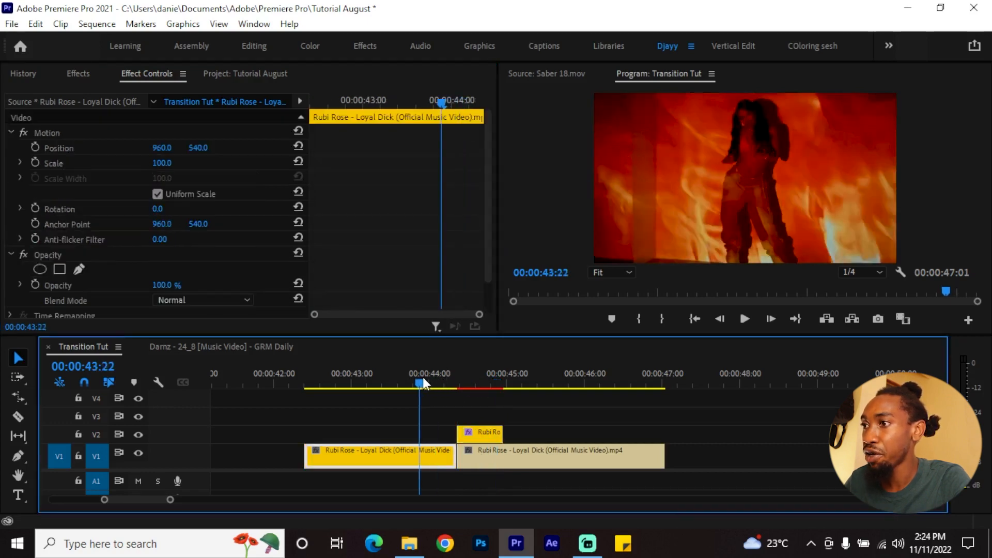
key(space)
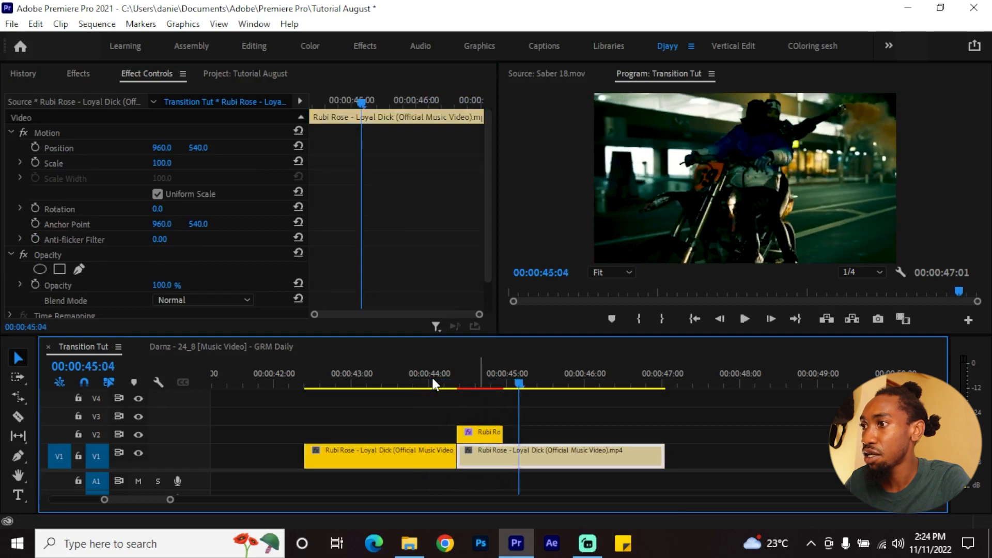
drag(444, 376, 469, 381)
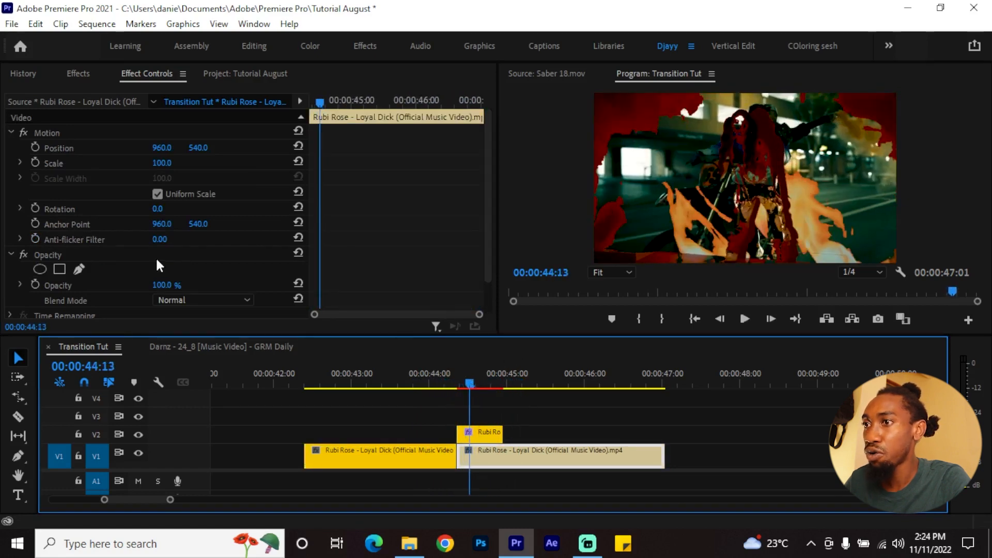
Set the Color Key Edge Feather of the Rubi Rose piece on V2 to 10
scroll(361, 256, down, 2)
click(480, 433)
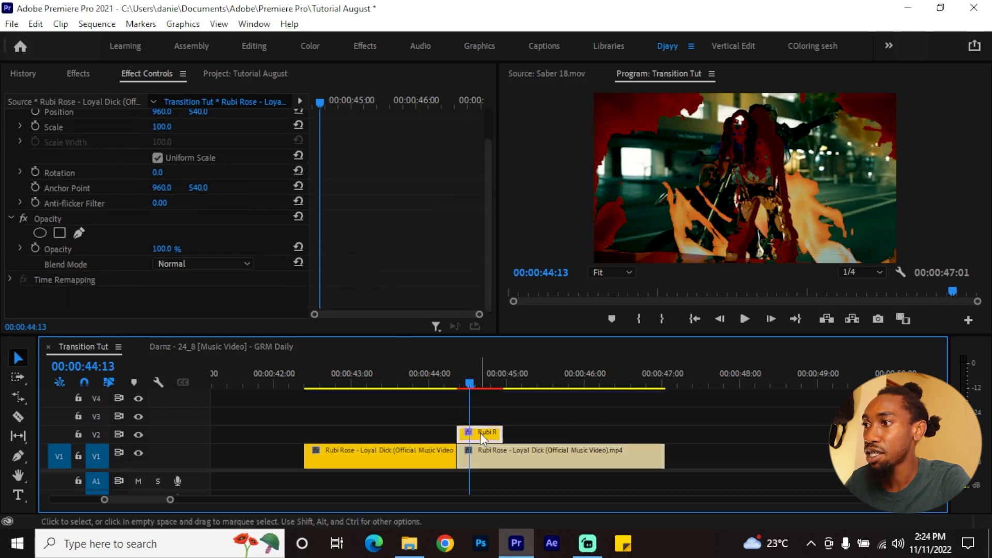
scroll(405, 260, down, 5)
drag(168, 282, 211, 281)
click(160, 279)
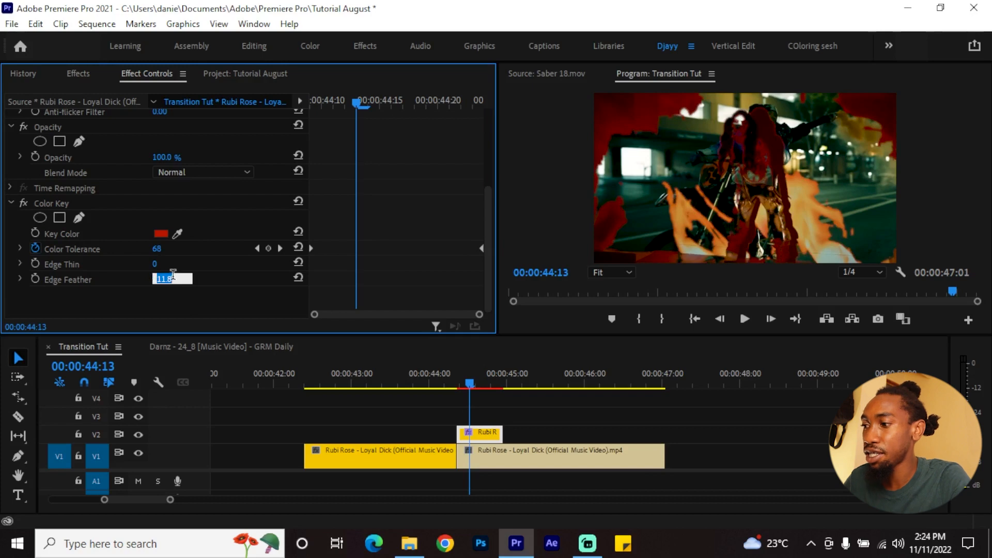
text(10)
key(Return)
Play back the feathered Color Key transition from the start of the yellow fire clip
scroll(443, 451, down, 3)
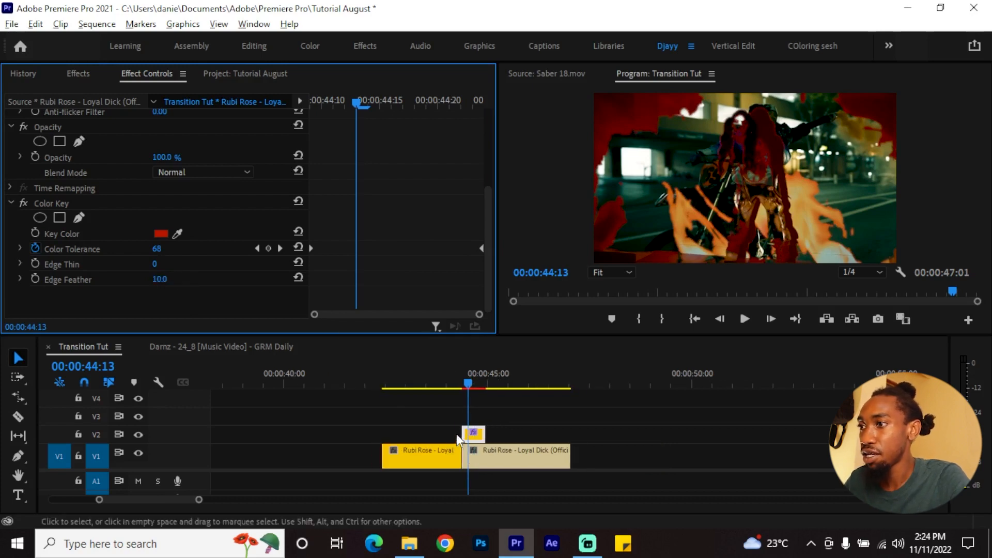
click(385, 371)
key(space)
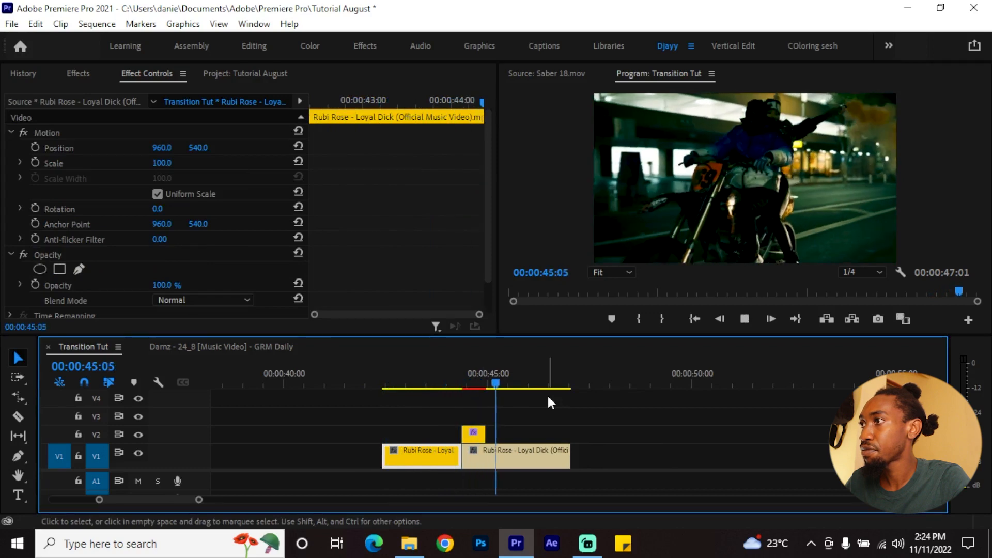
scroll(505, 408, down, 2)
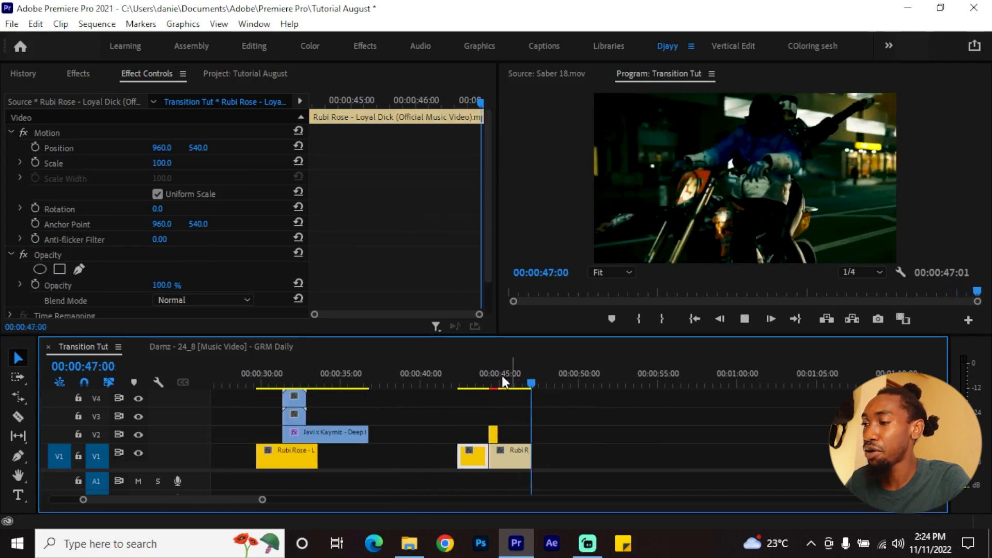
click(482, 376)
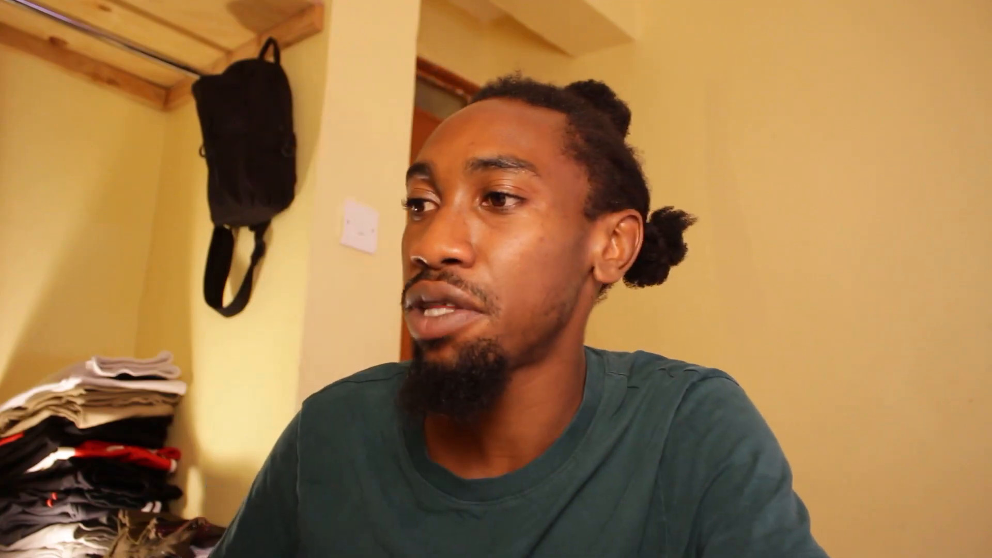